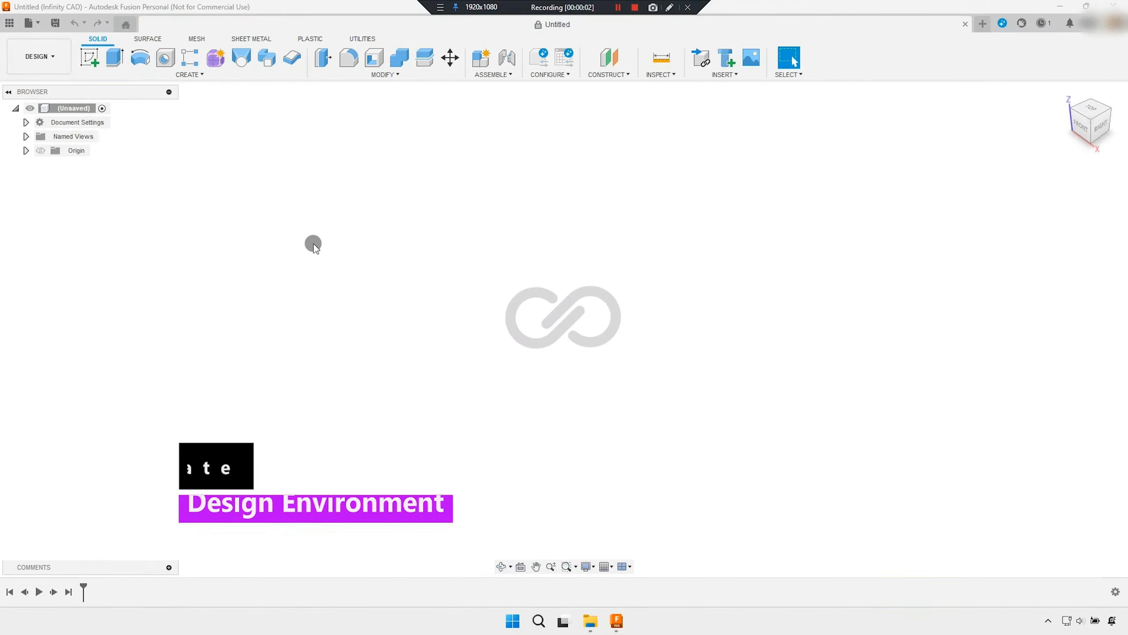
Start a sketch on the horizontal XY plane and add a user parameter bDia of 165 mm.
click(96, 62)
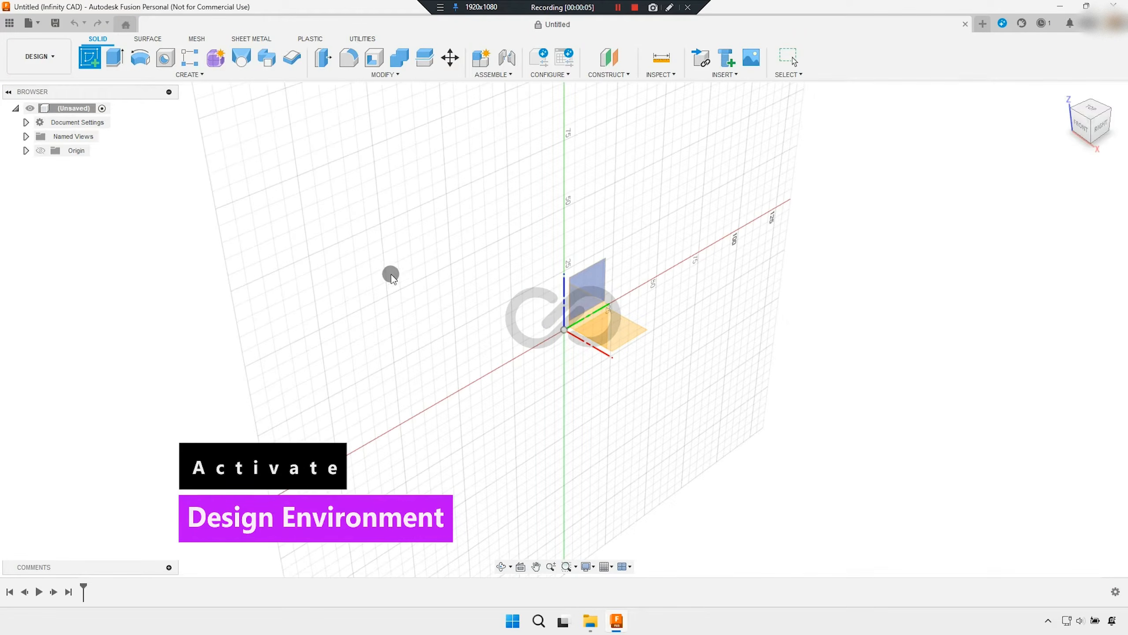
click(629, 332)
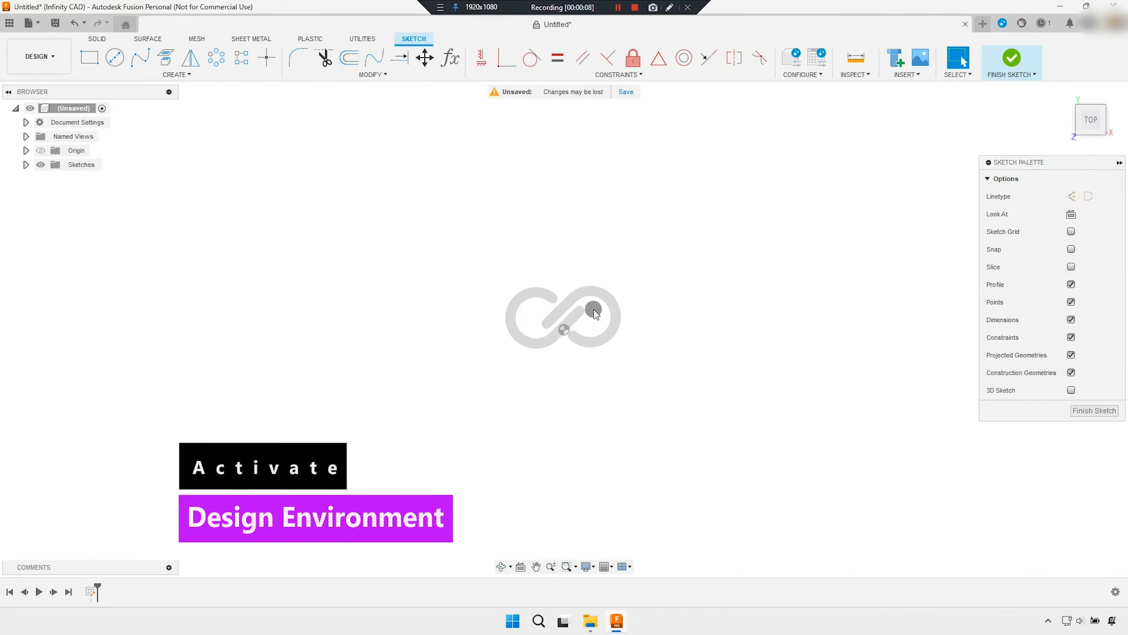
click(450, 58)
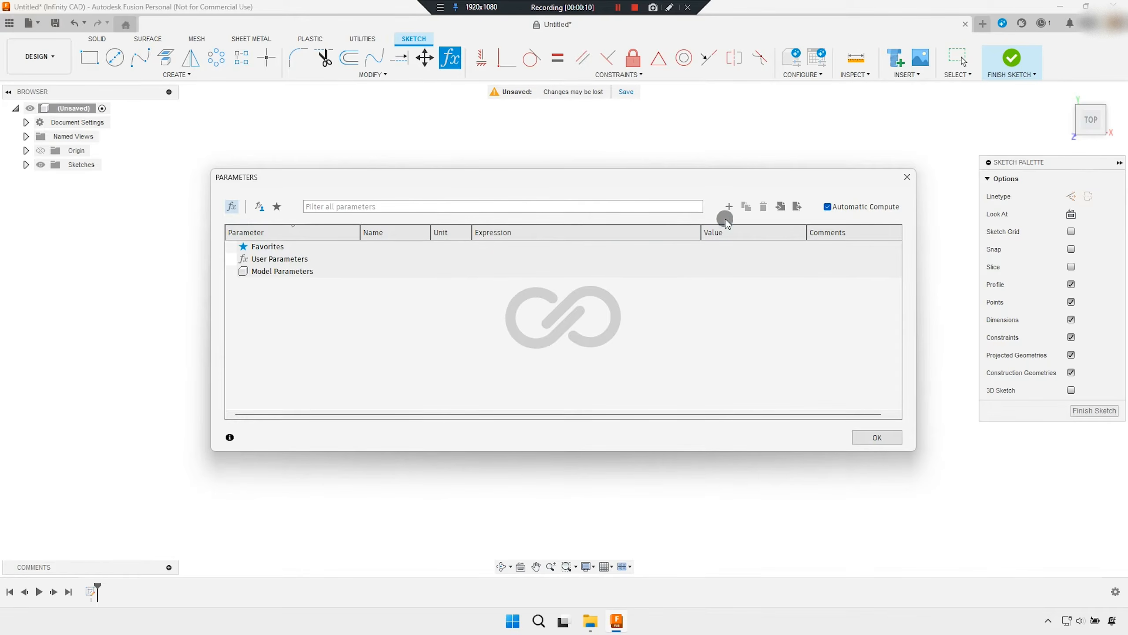
click(728, 207)
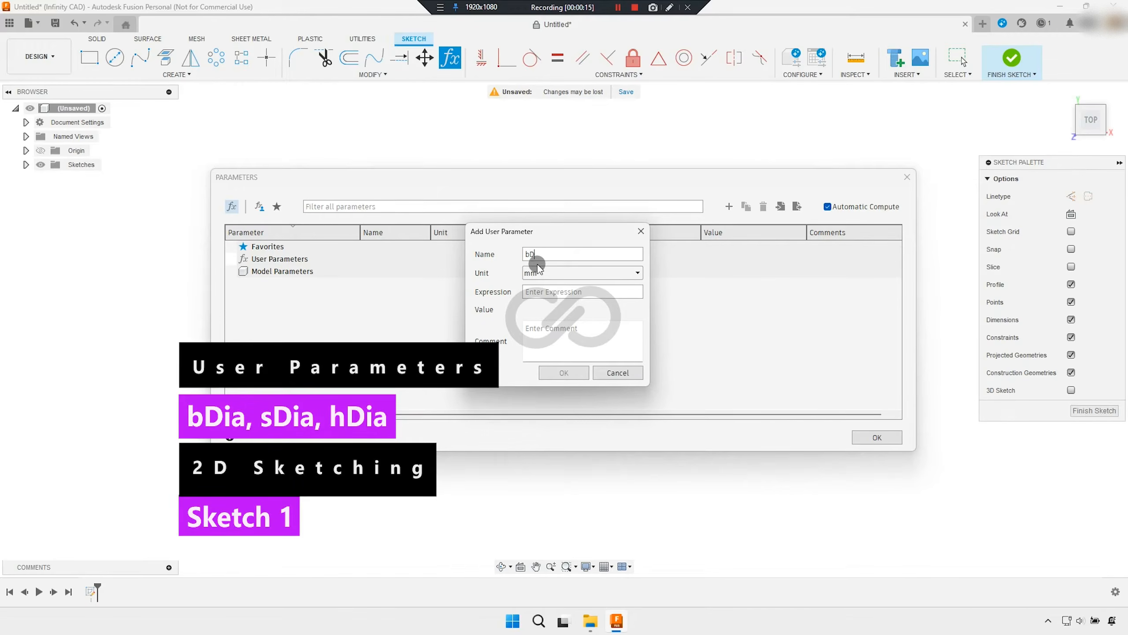
click(541, 297)
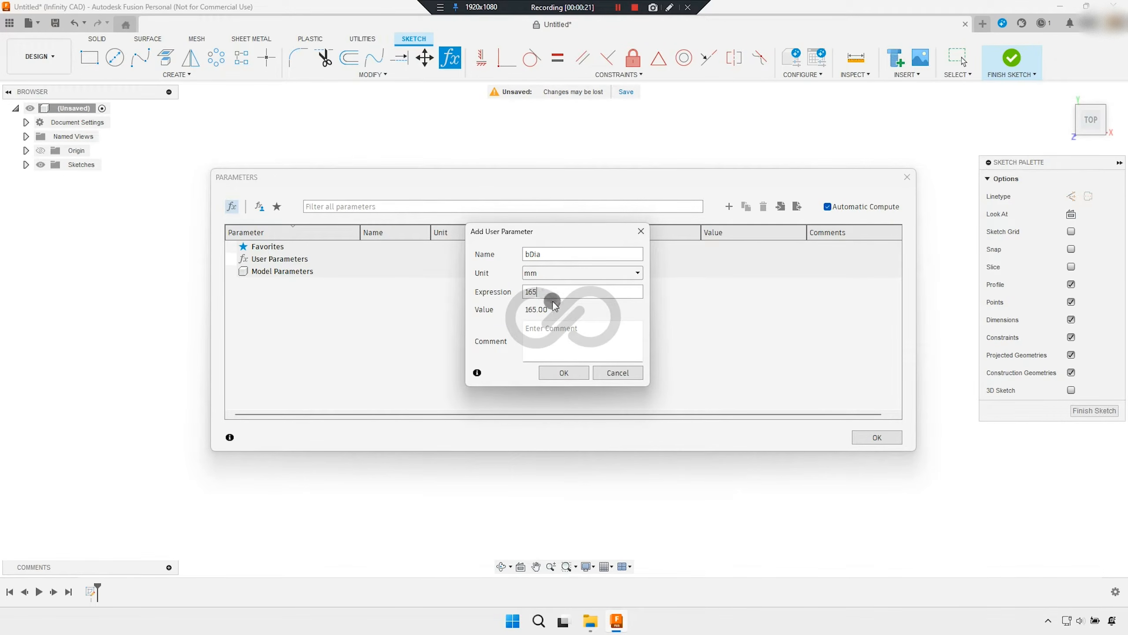
click(563, 371)
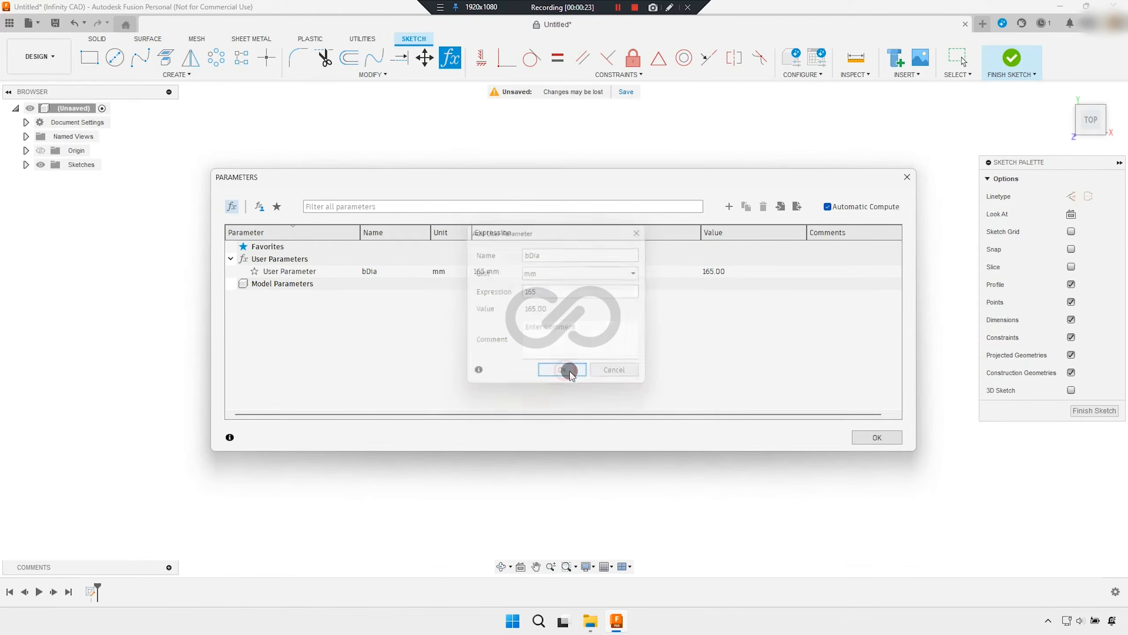
Add two more user parameters in millimetres: sDia with 90 and hDia with 62.5.
click(729, 206)
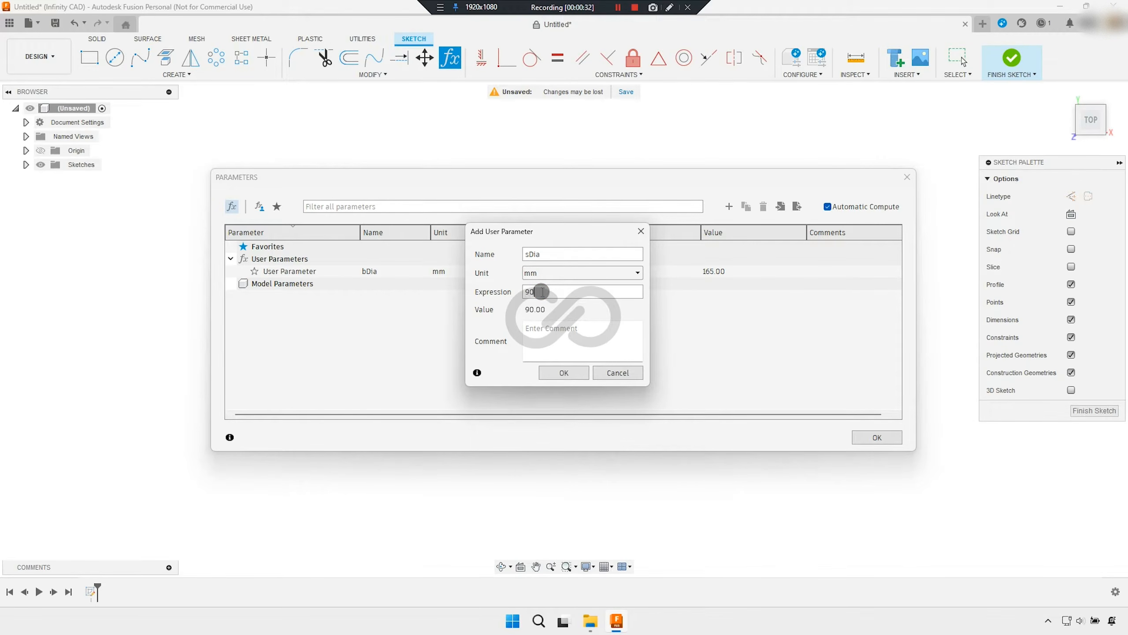
click(566, 373)
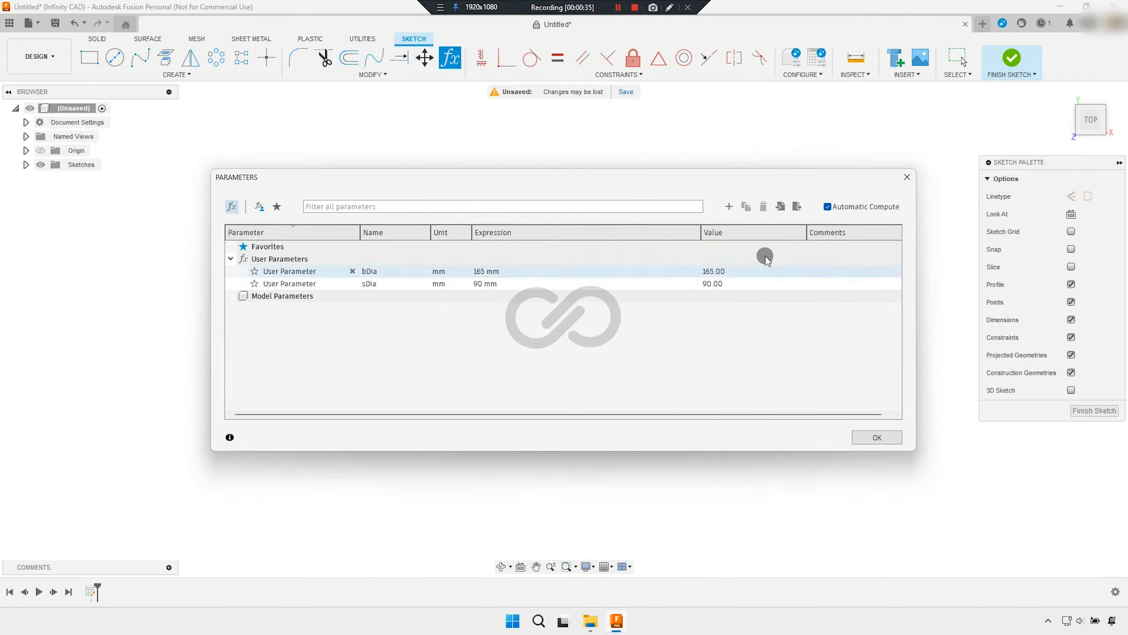
click(729, 205)
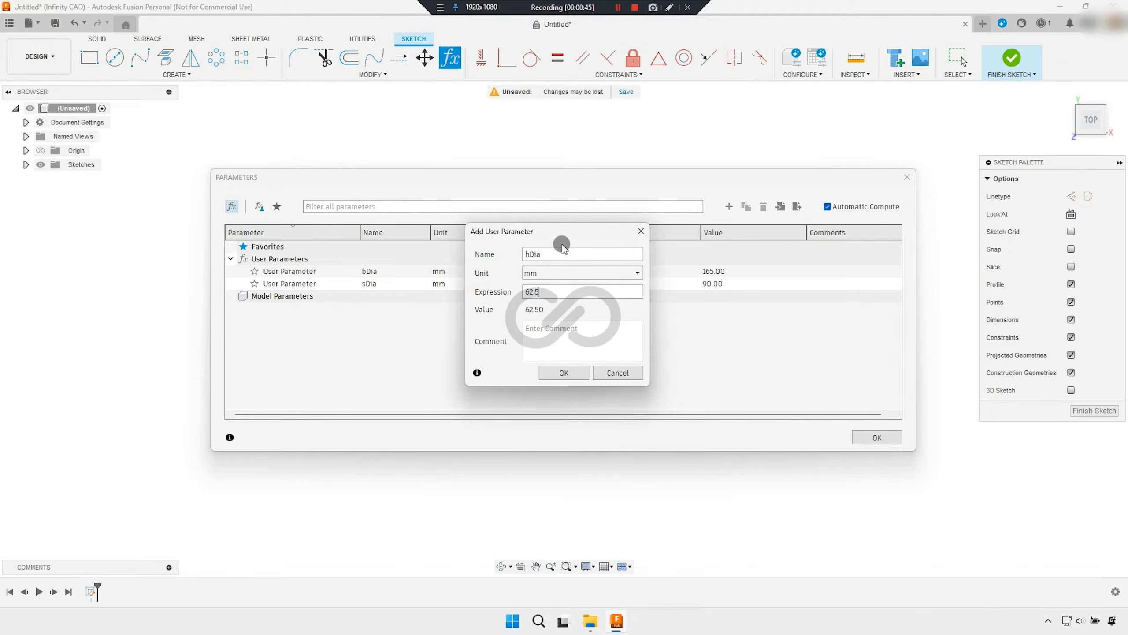
click(560, 371)
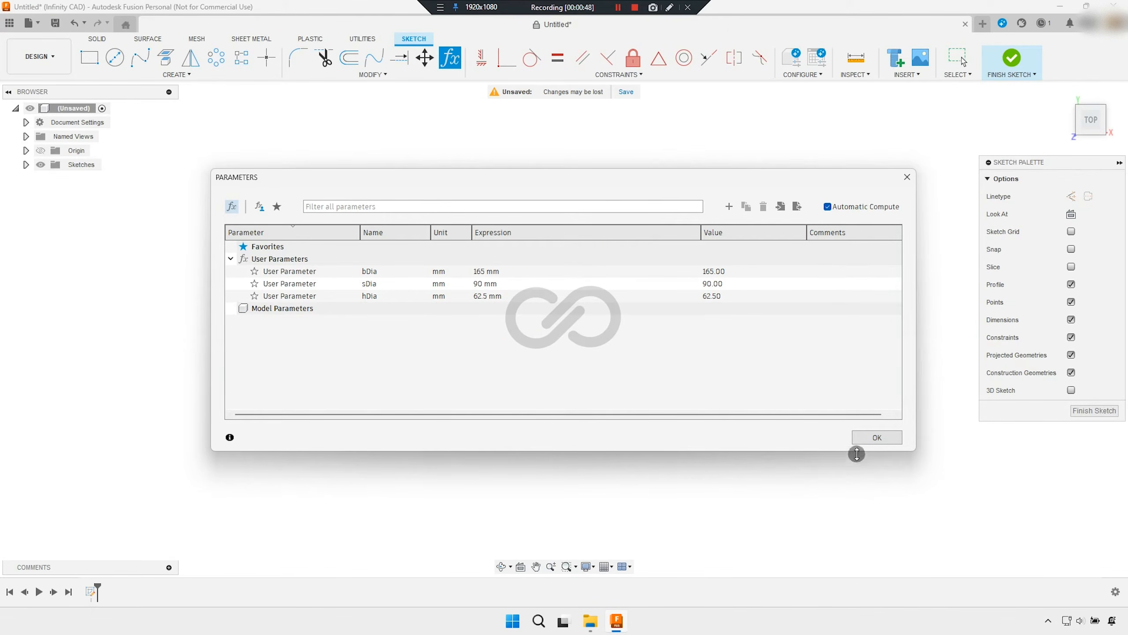
click(877, 438)
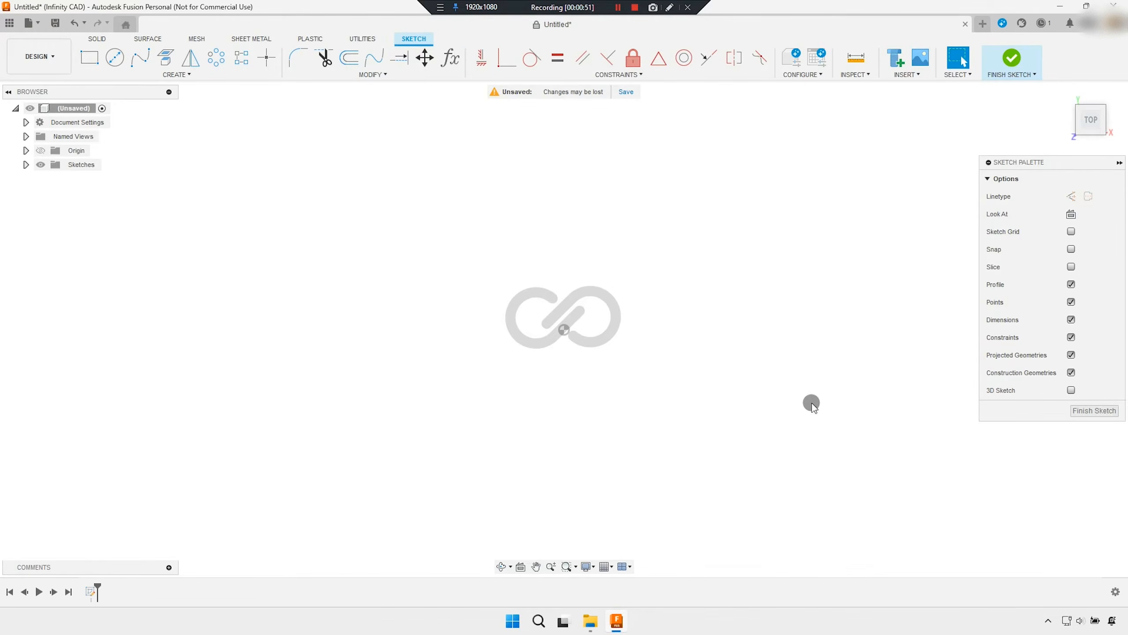
Draw a center-diameter circle at the origin with its diameter set to bDia, and finish the sketch.
click(116, 62)
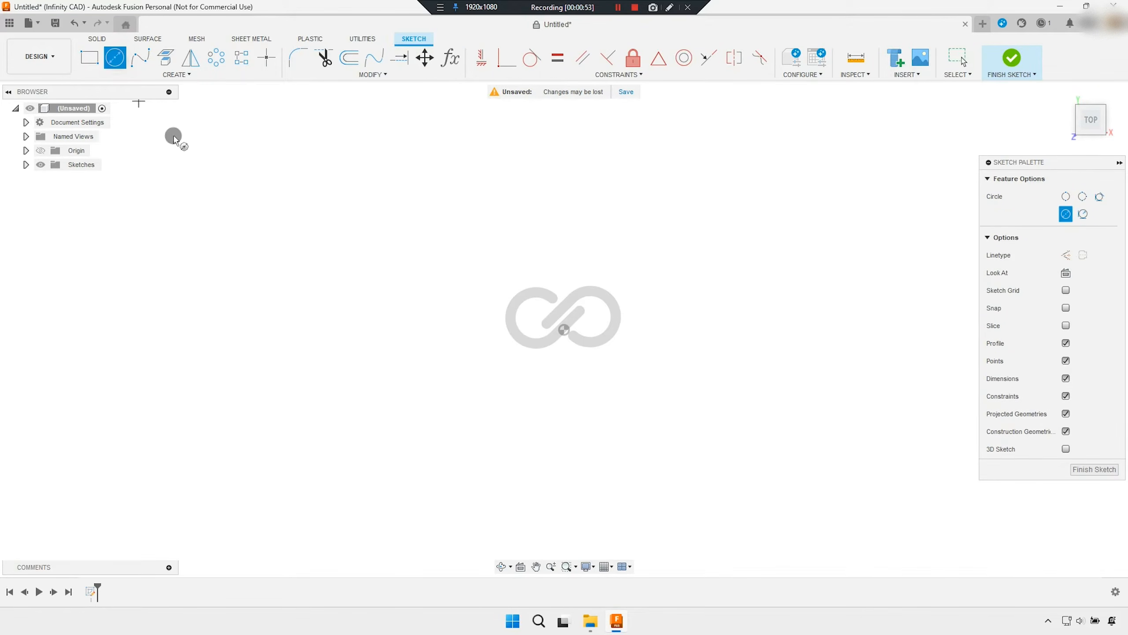
click(564, 329)
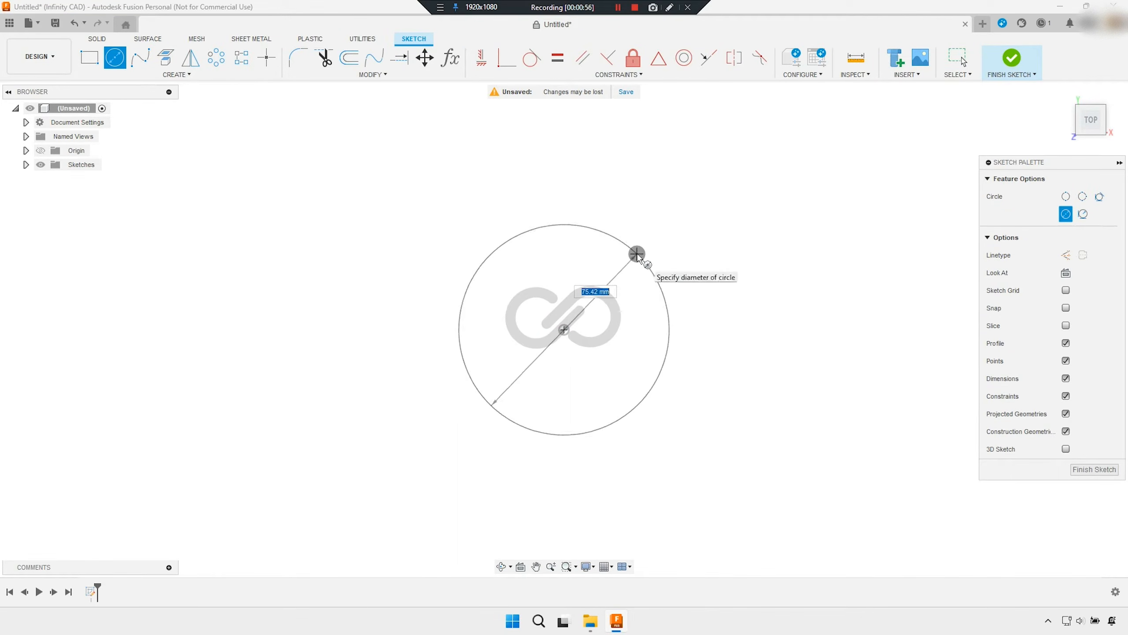
text(bDia)
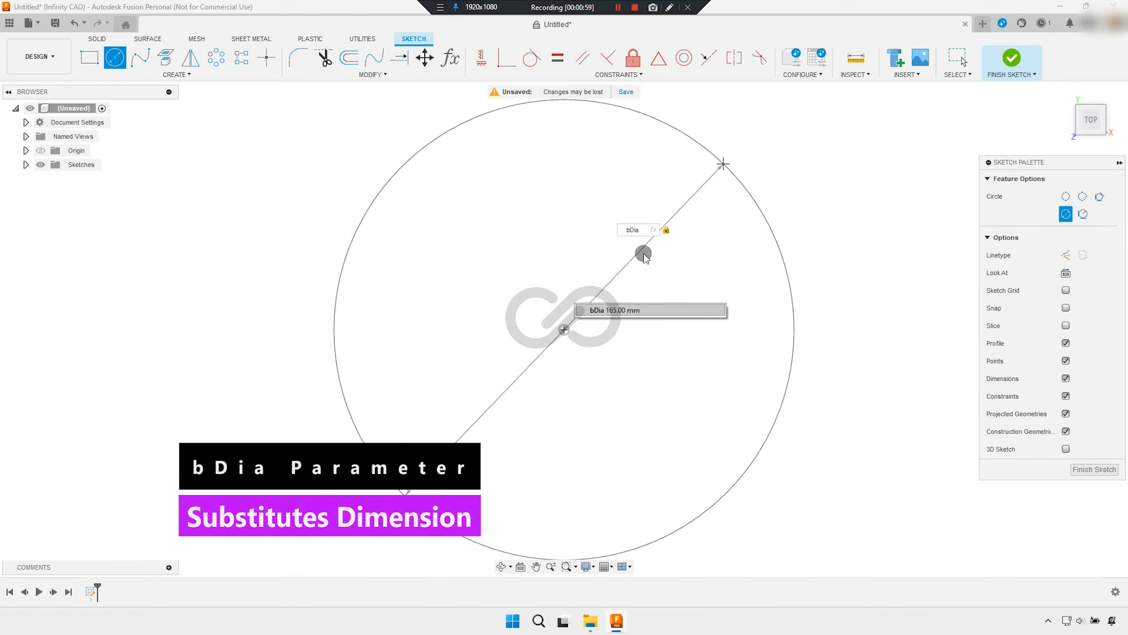
key(Return)
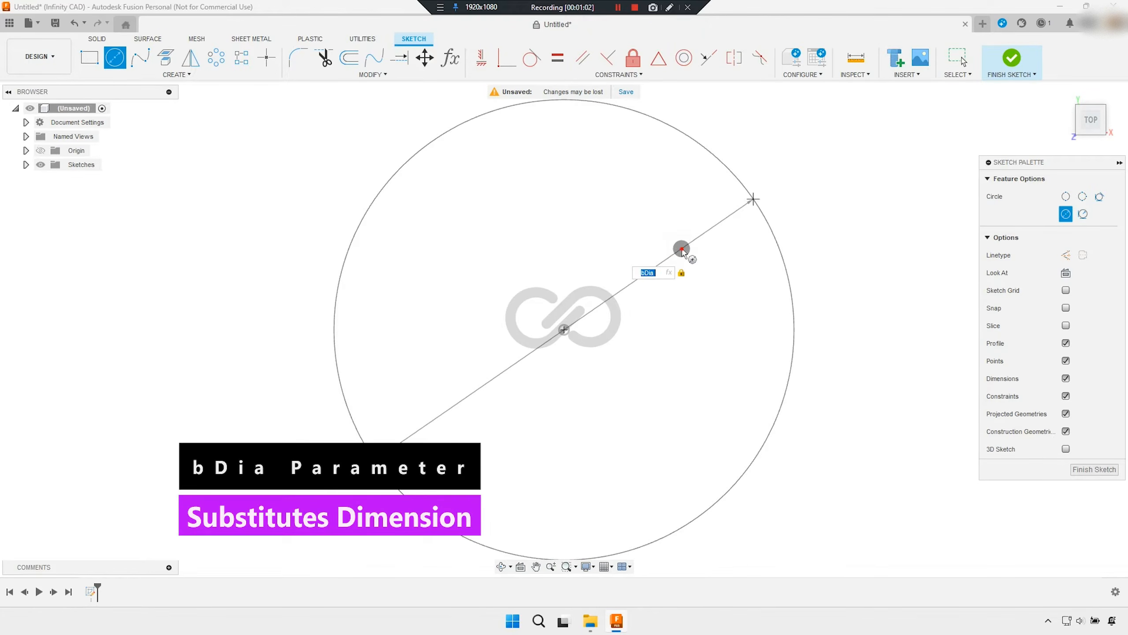
right_click(690, 252)
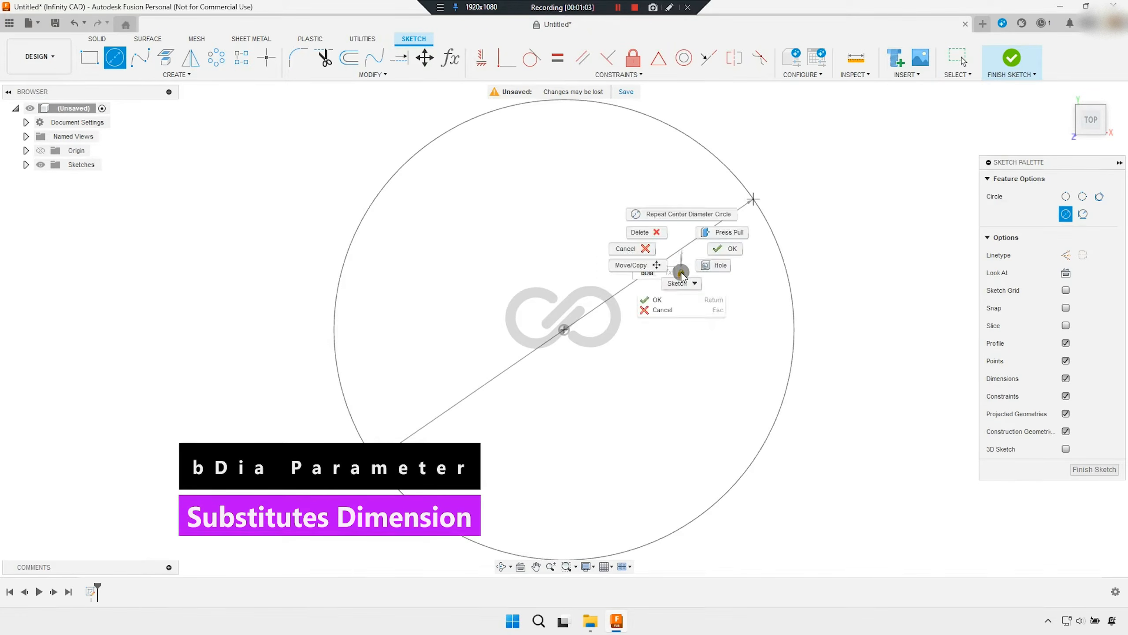
click(723, 251)
scroll(667, 290, down, 2)
mouse_move(618, 337)
shift+middle_down()
mouse_move(629, 308)
mouse_move(640, 336)
mouse_move(621, 329)
mouse_move(647, 348)
shift+middle_up()
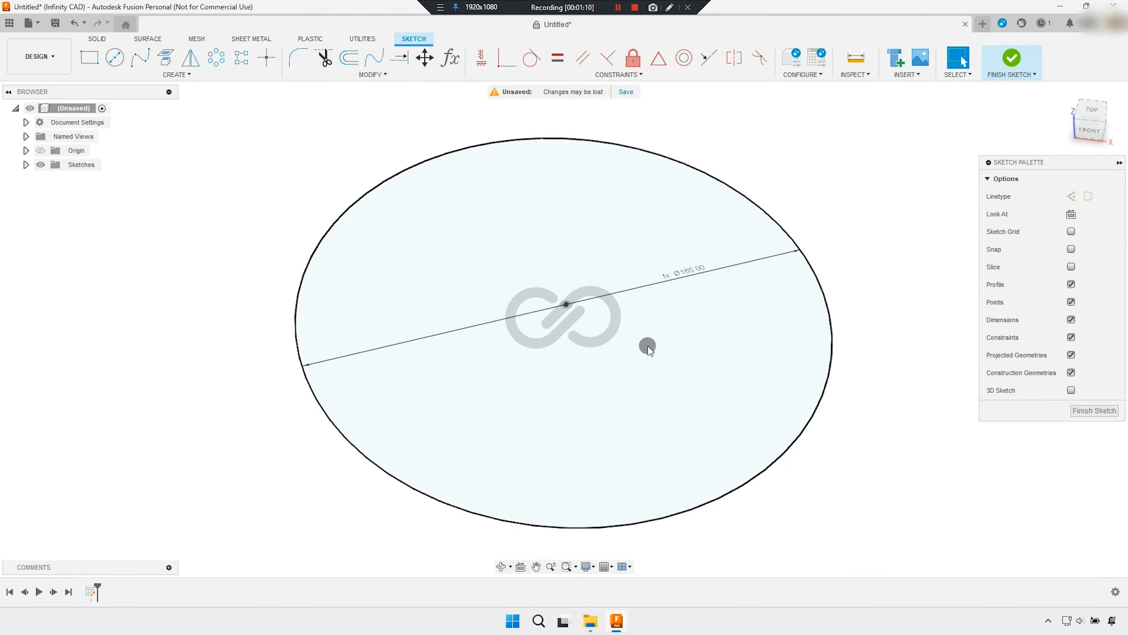
click(1093, 414)
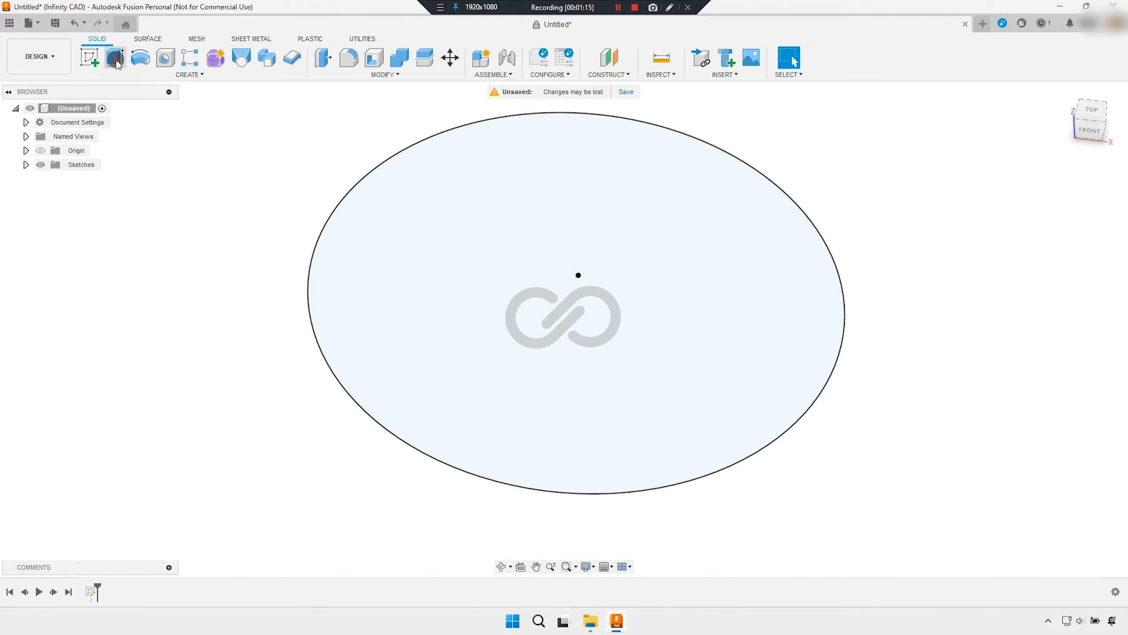
Extrude the circle symmetrically as a new body, using whole-length measurement and a distance of 19 mm.
click(116, 59)
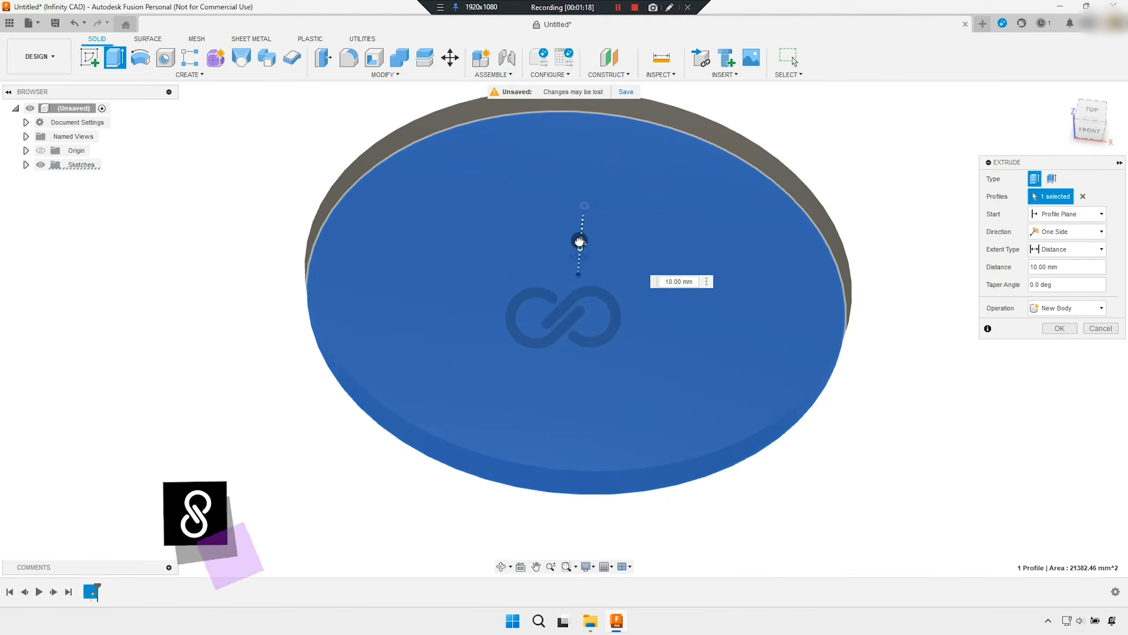
shift+middle_drag(745, 435, 958, 361)
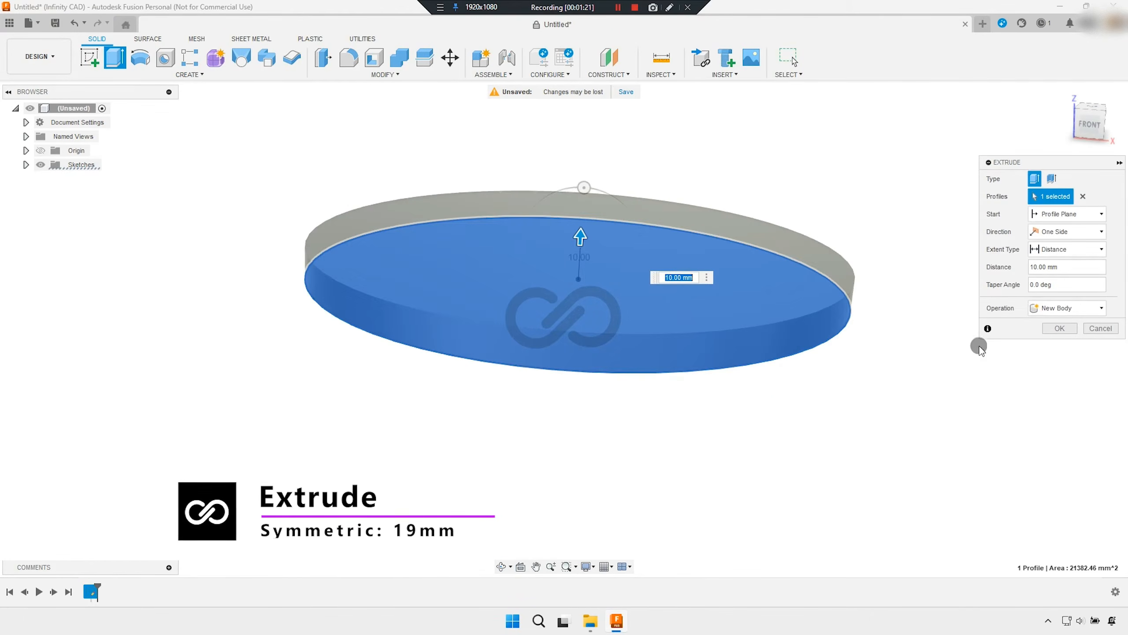
click(1067, 231)
click(1057, 269)
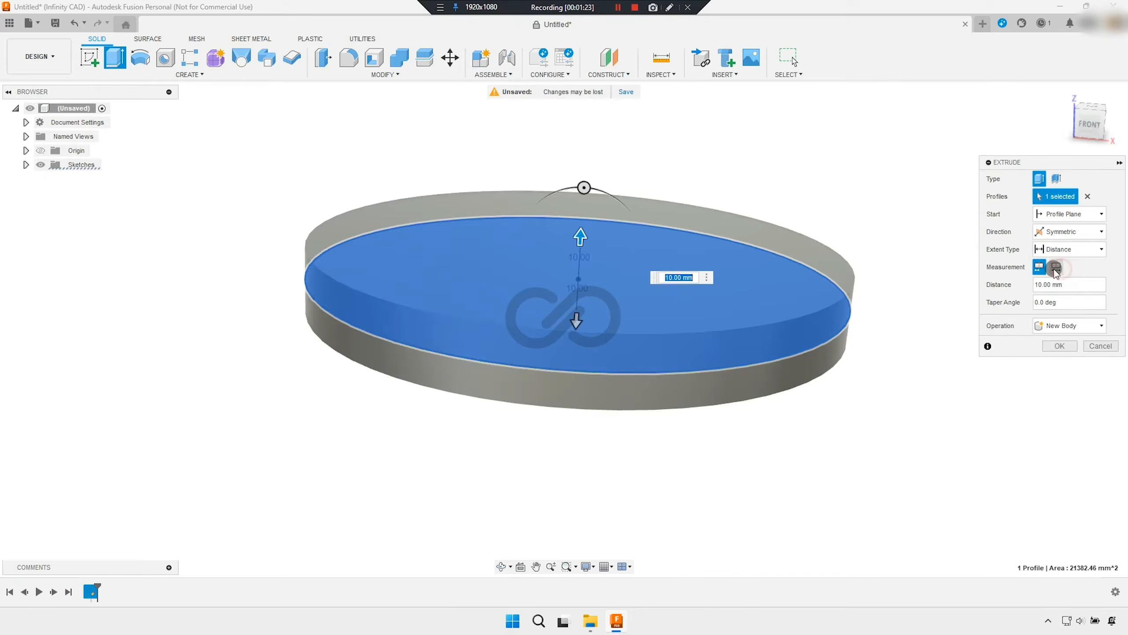
click(1056, 268)
click(1044, 285)
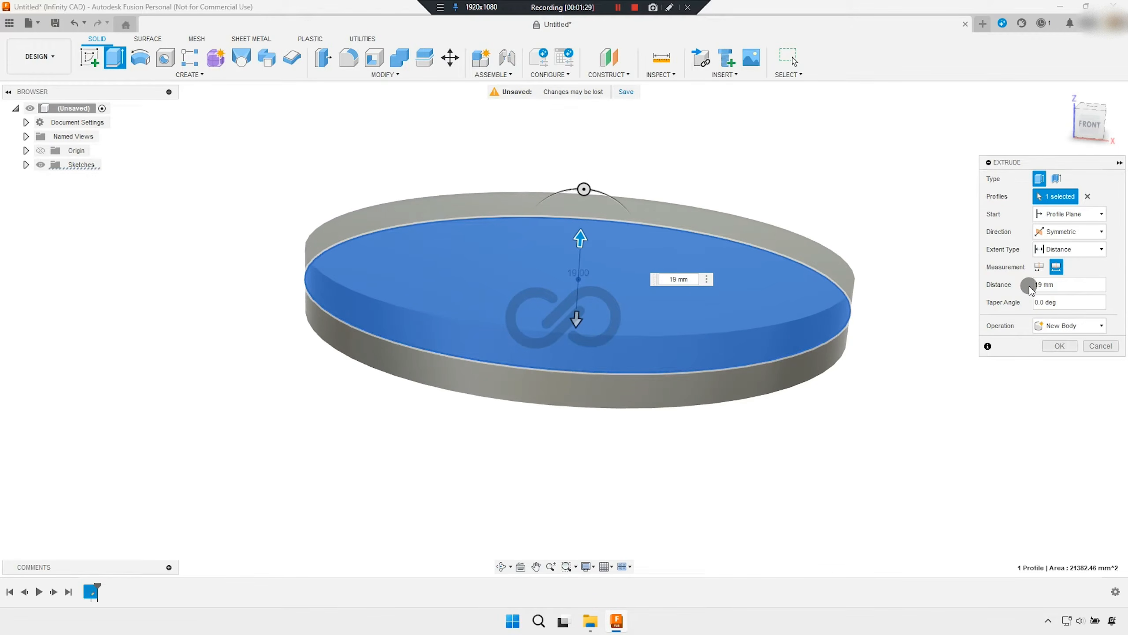
click(1083, 124)
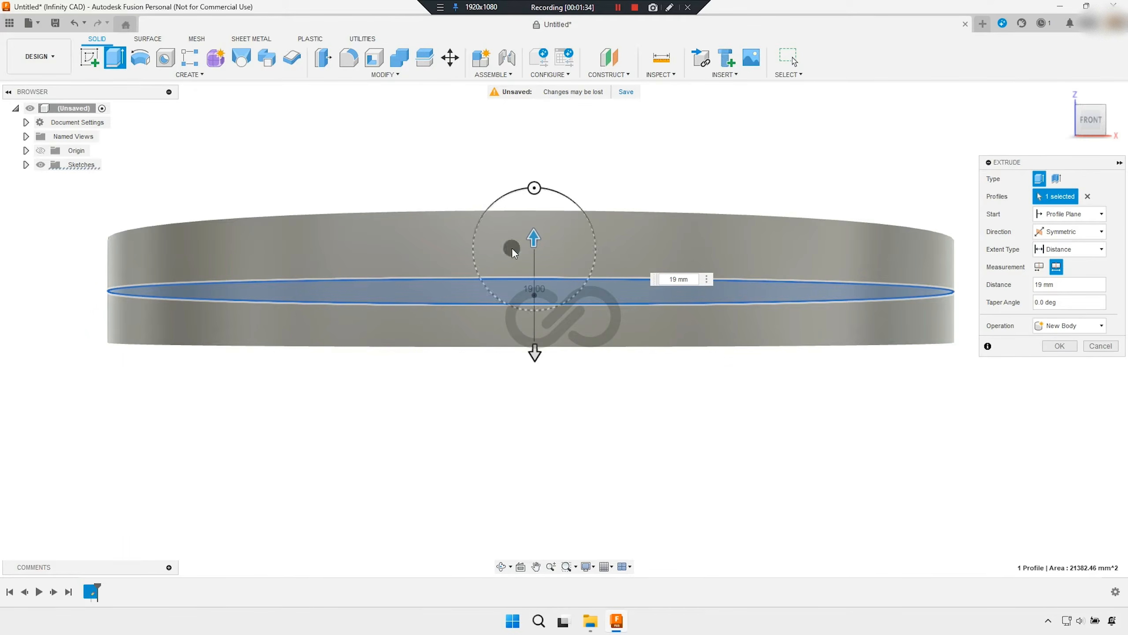
scroll(682, 324, down, 3)
shift+middle_drag(672, 322, 675, 356)
click(1060, 347)
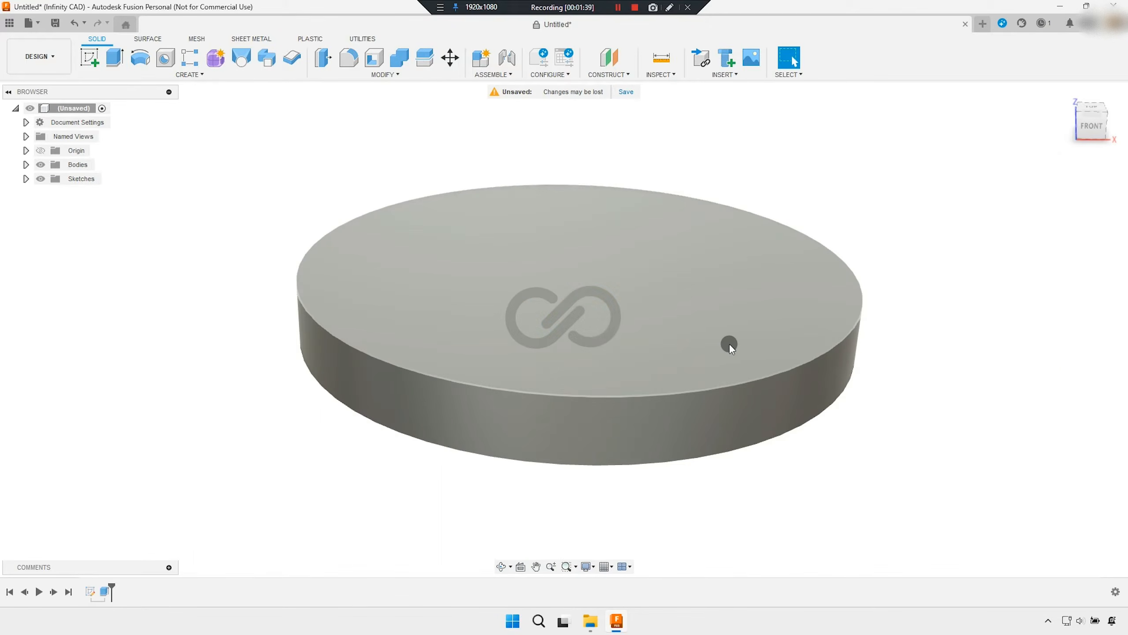
Sketch a circle with diameter sDia centred on the disc's top face, and finish the sketch.
click(383, 314)
click(90, 58)
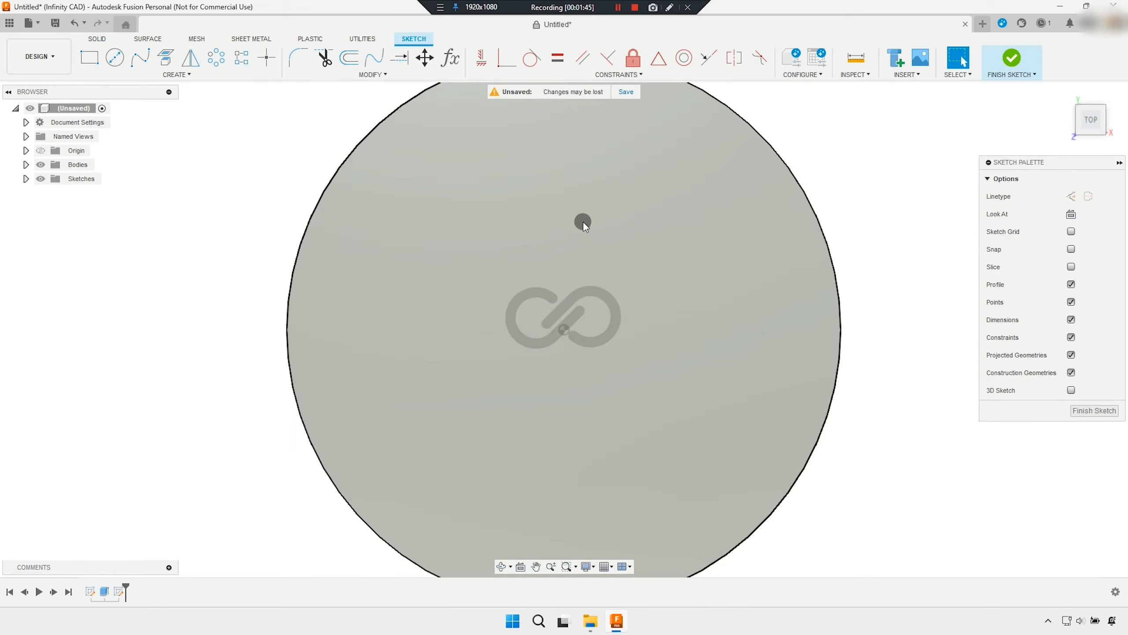
scroll(584, 240, down, 2)
click(115, 57)
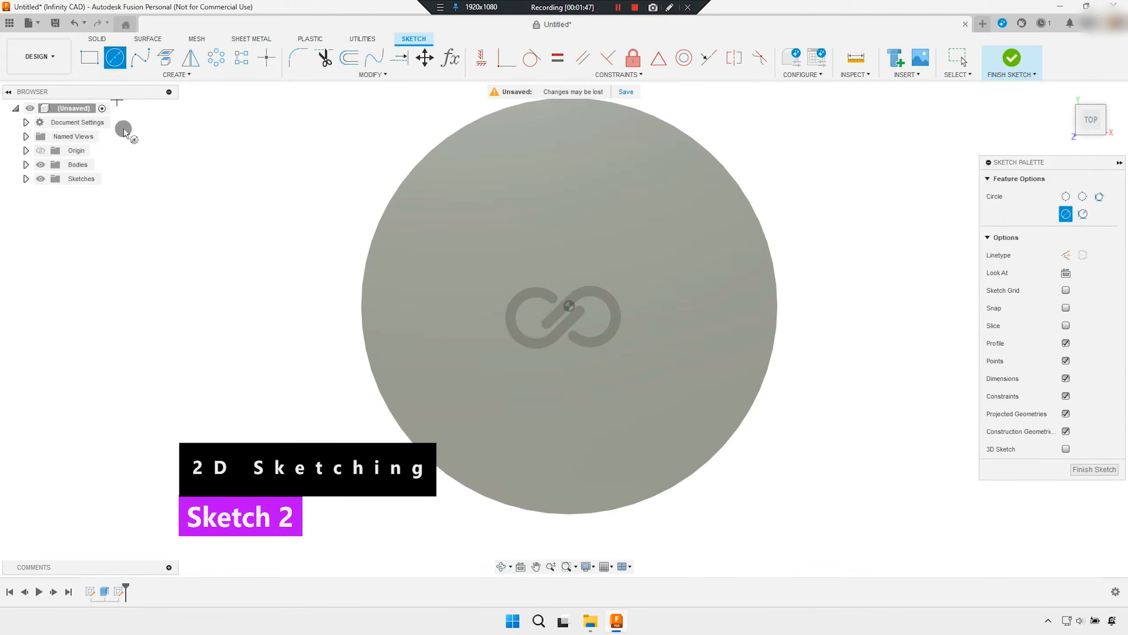
click(569, 307)
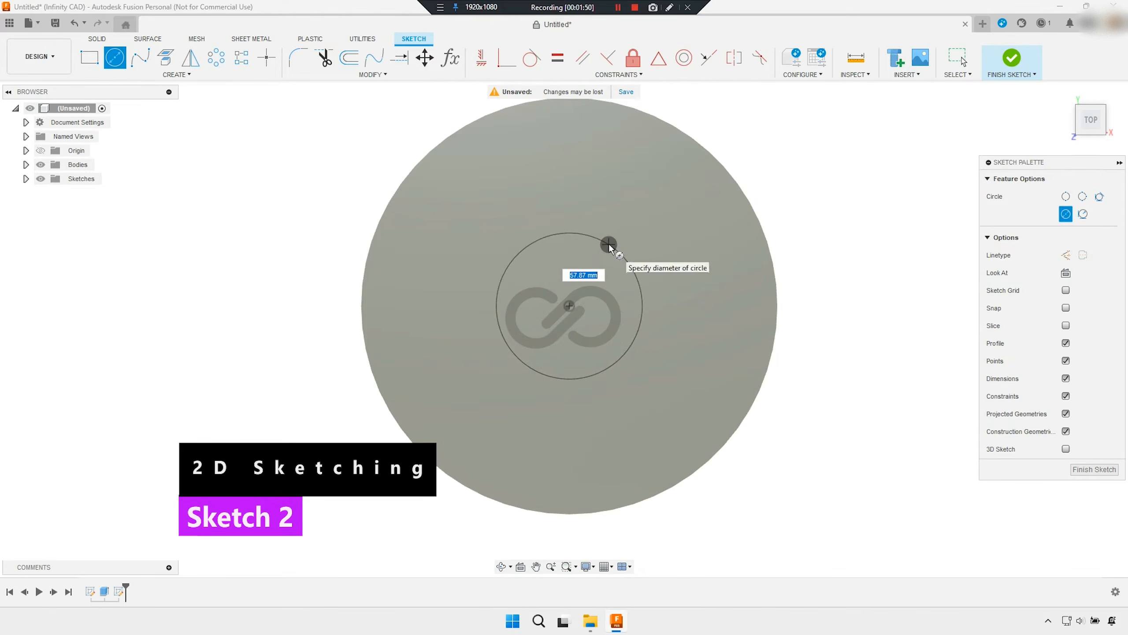
text(sDia)
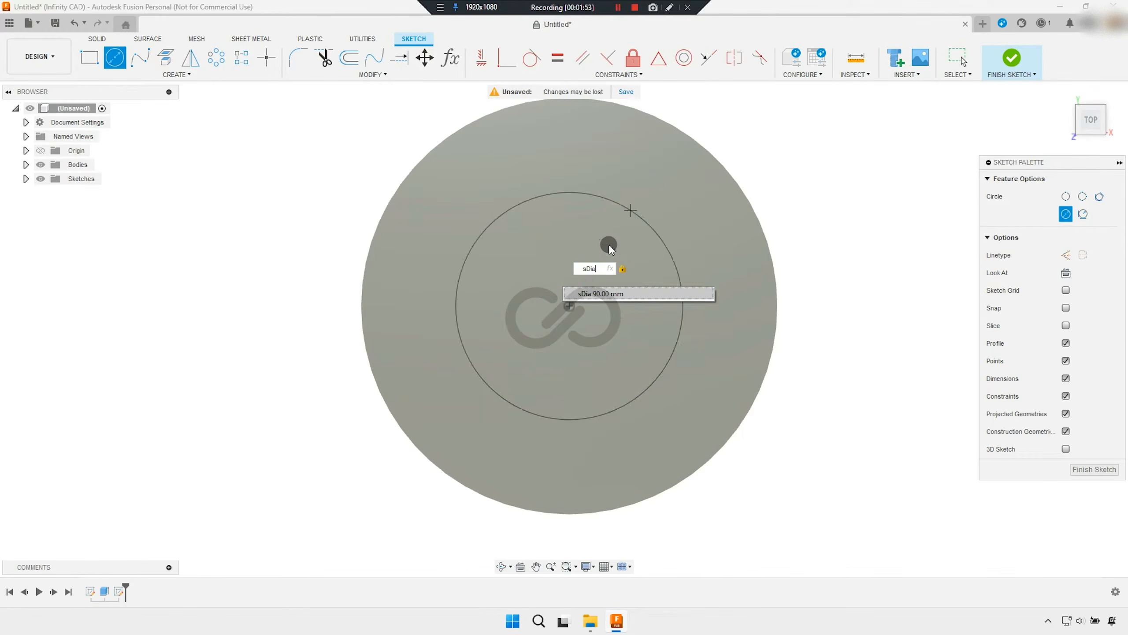
key(Return)
right_click(813, 233)
click(855, 233)
mouse_move(670, 310)
shift+middle_down()
mouse_move(667, 327)
mouse_move(596, 329)
mouse_move(597, 313)
mouse_move(580, 354)
mouse_move(595, 317)
shift+middle_up()
click(1007, 65)
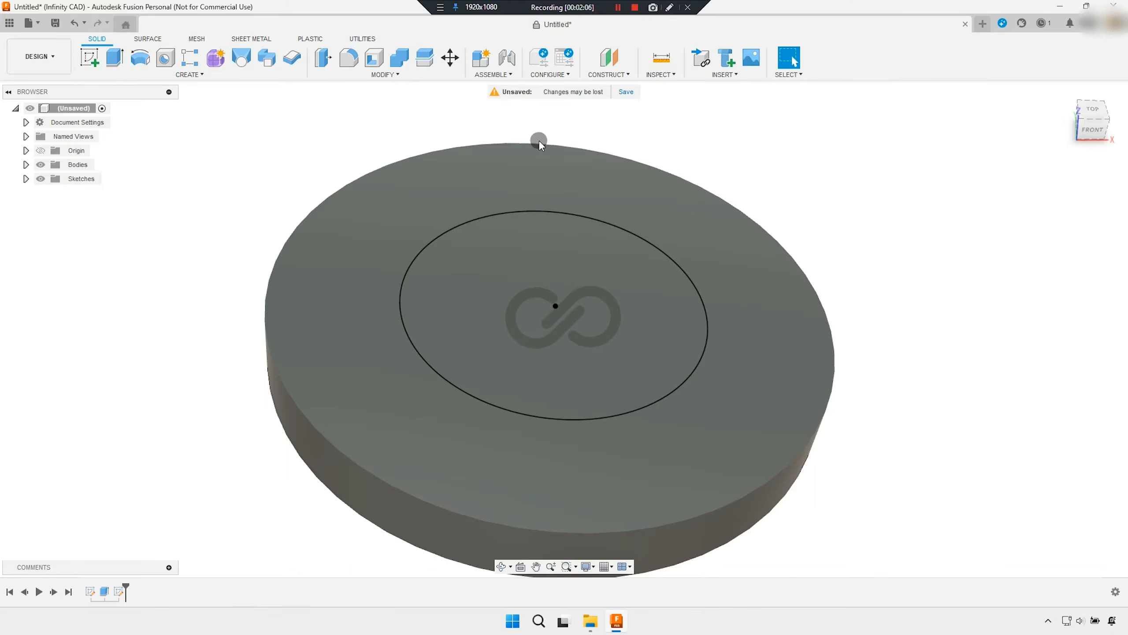
Extrude the inner circle 28 mm upward on one side, joining it to the disc.
click(115, 59)
click(507, 290)
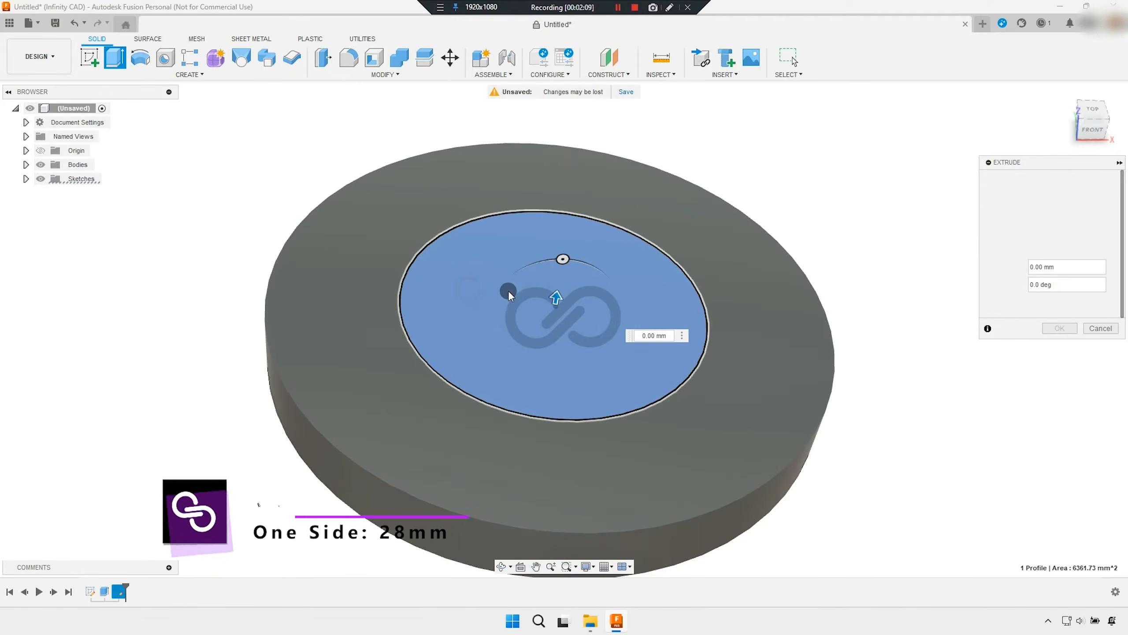
mouse_move(563, 259)
mouse_down()
mouse_move(567, 284)
mouse_move(576, 240)
mouse_up()
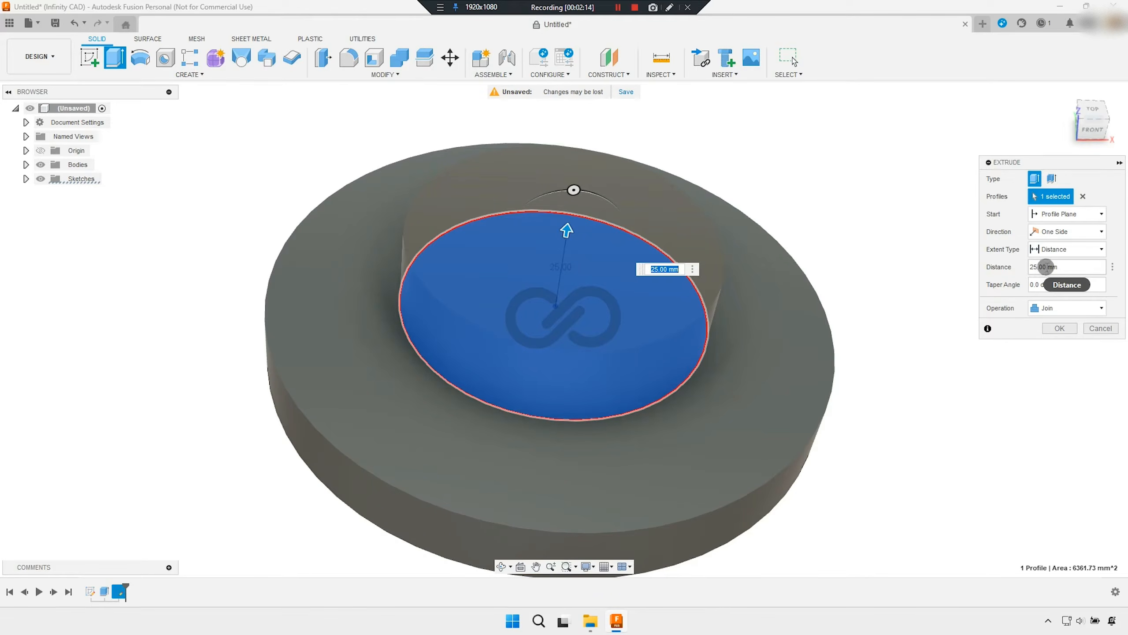
drag(1046, 266, 1032, 267)
text(28)
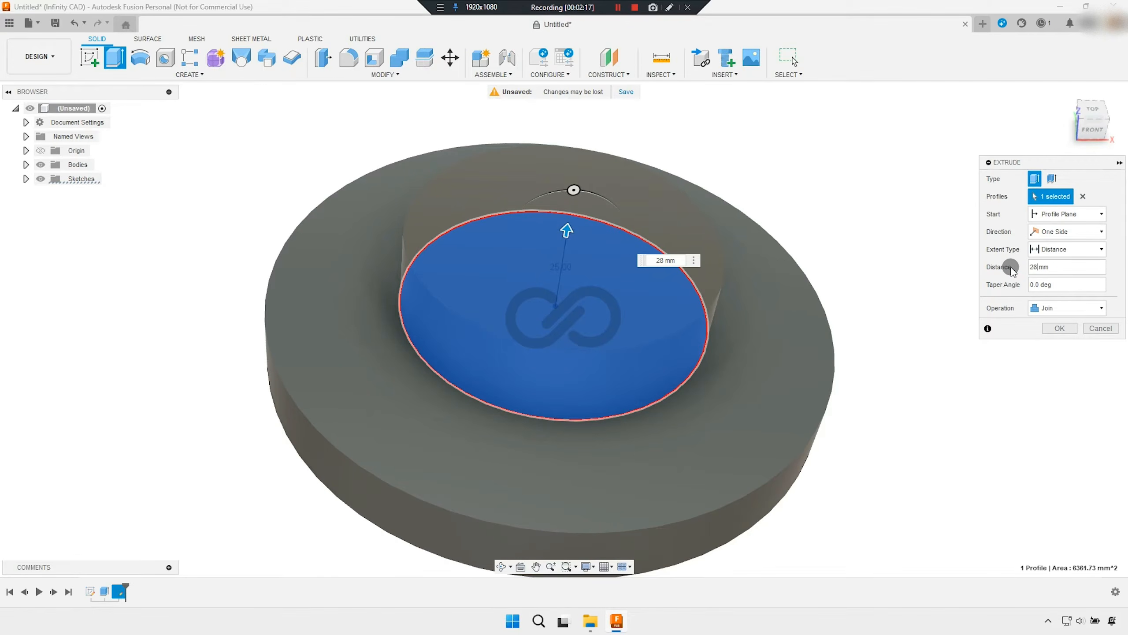
shift+middle_drag(903, 269, 753, 202)
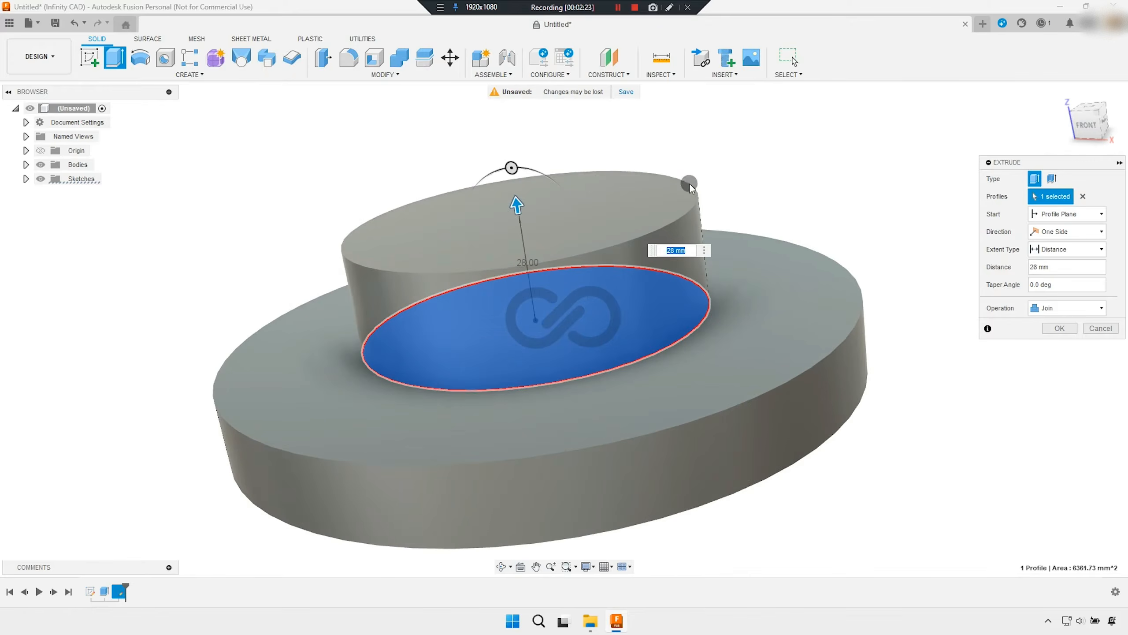
click(1055, 329)
shift+middle_drag(789, 411, 569, 343)
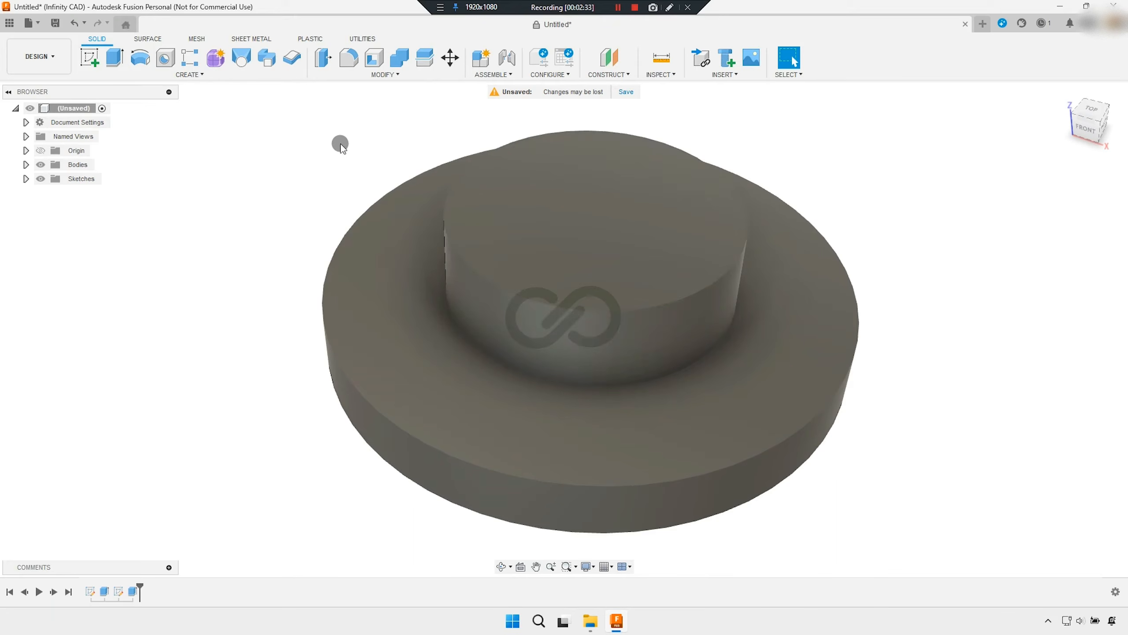
Place a simple hole at the centre of the boss's top face with its diameter set to hDia.
text(shole)
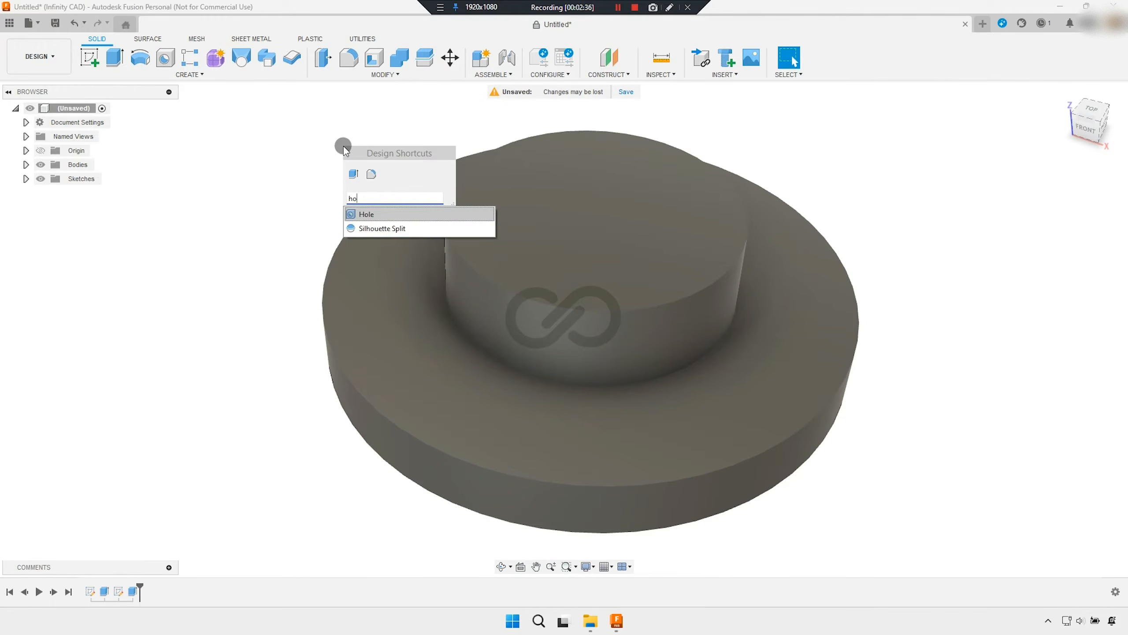
click(365, 215)
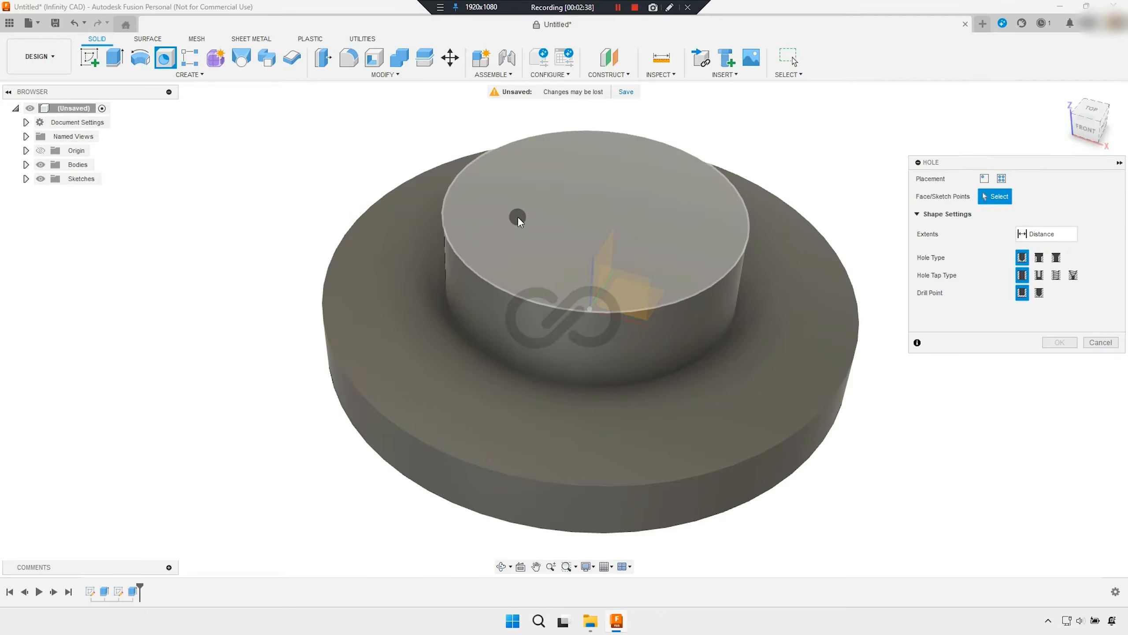
click(518, 216)
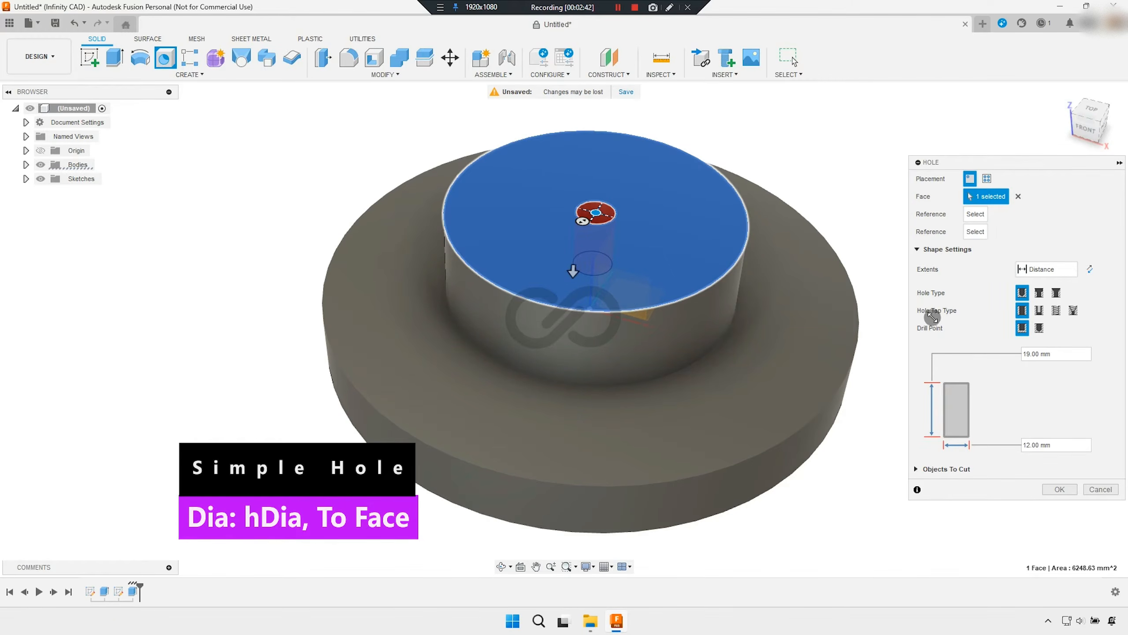
drag(1041, 444, 1017, 446)
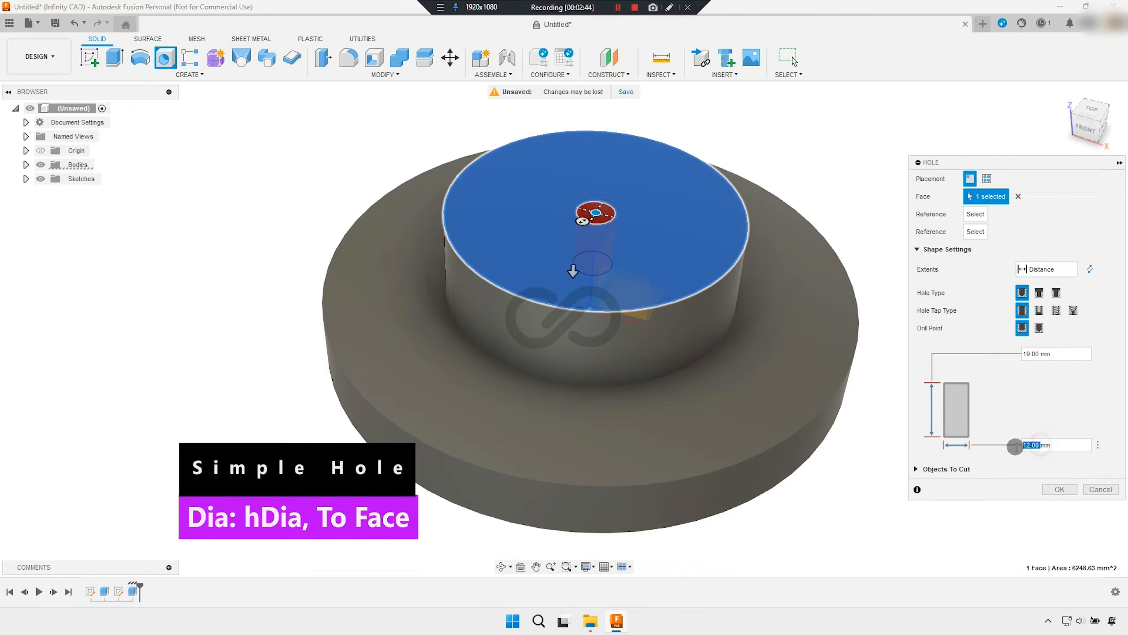
text(hDiamm)
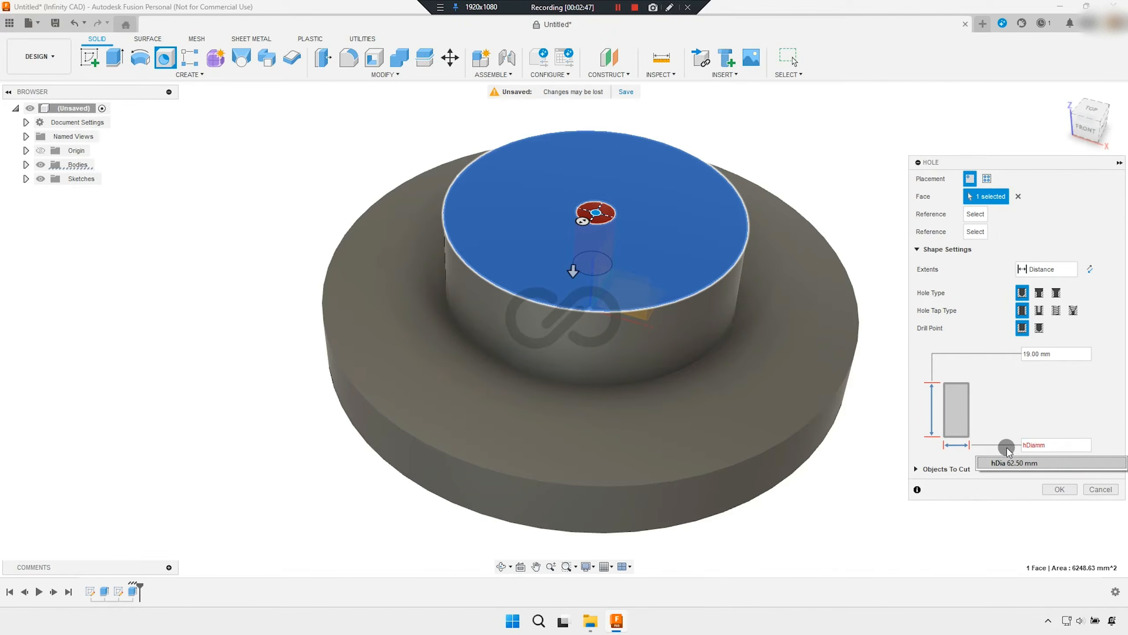
click(1052, 444)
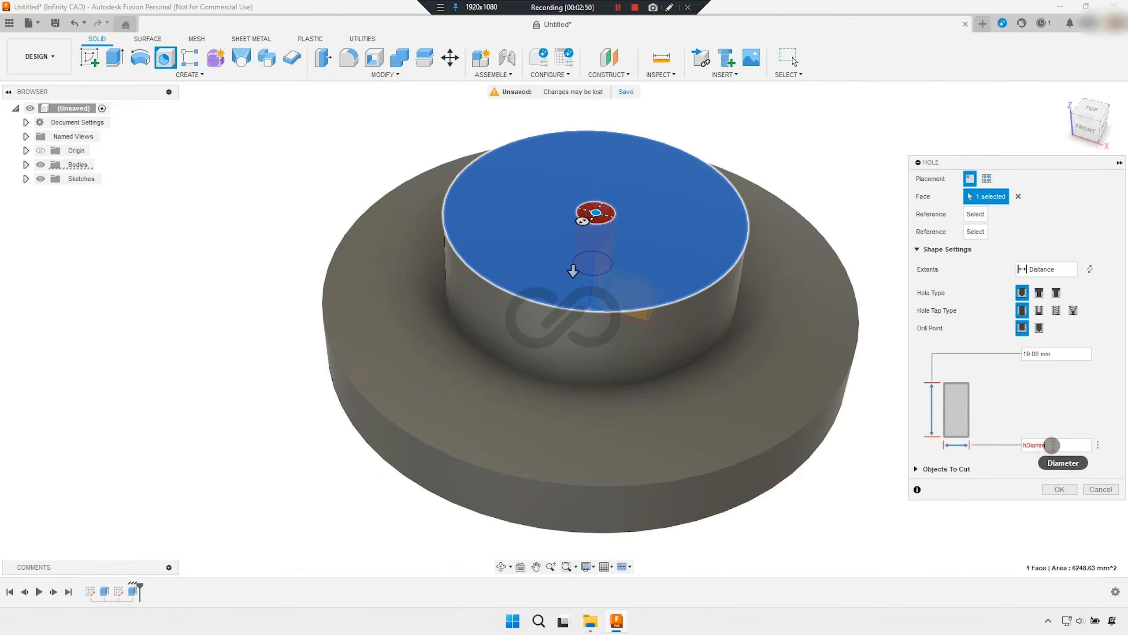
key(BackSpace)
key(BackSpace)
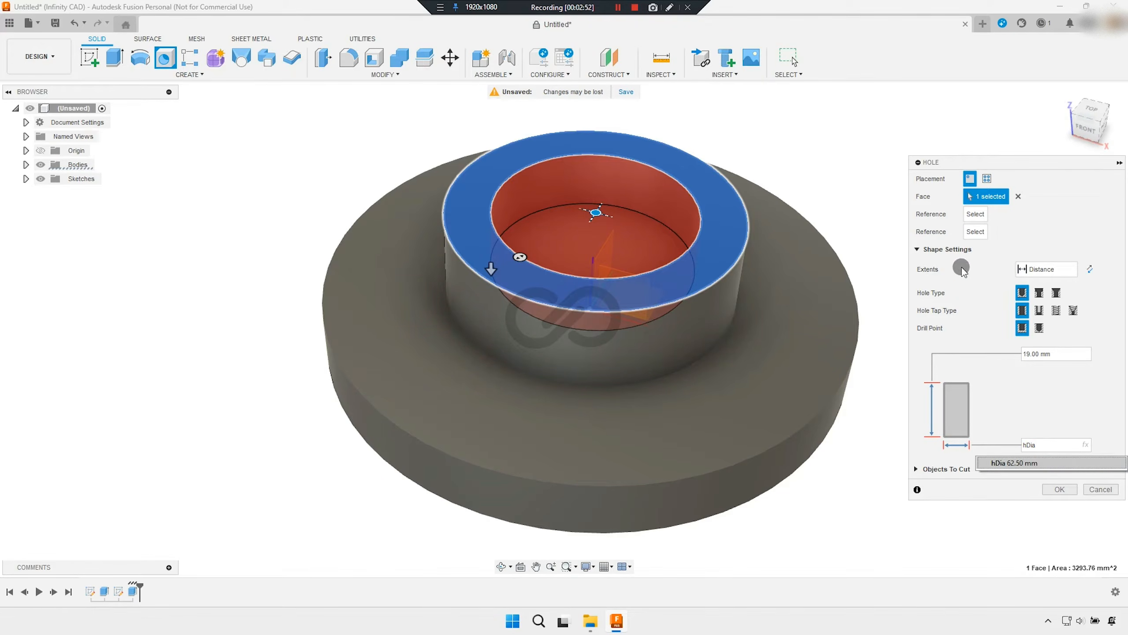
Set the hole's extents to To, ending at the disc's bottom face, and create the hole.
click(1031, 269)
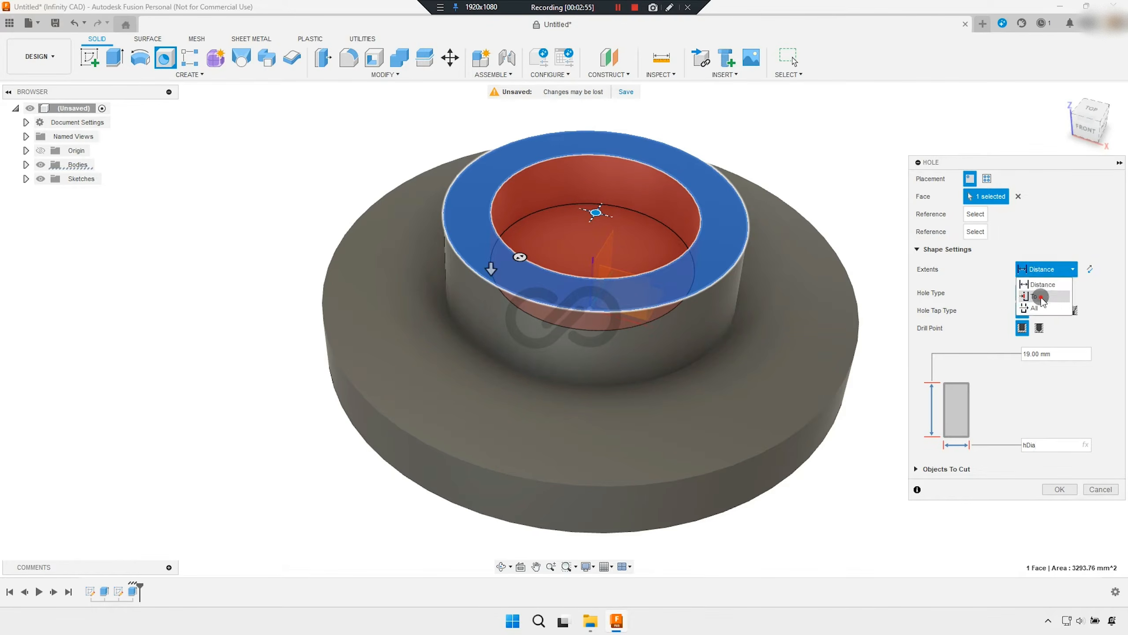
click(1035, 295)
click(1097, 149)
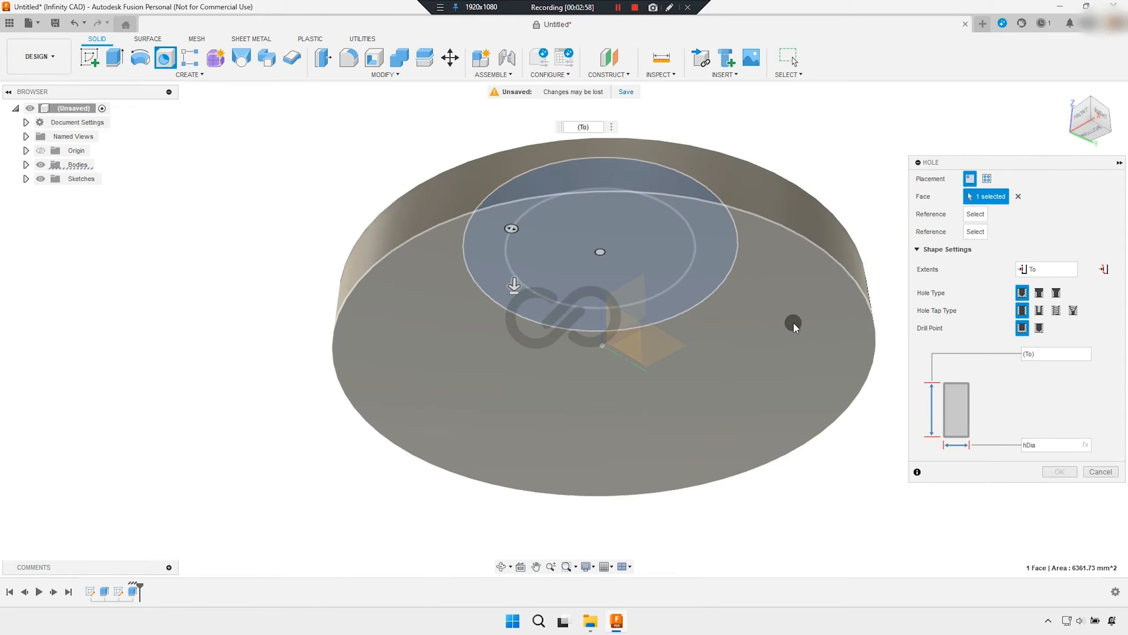
shift+middle_drag(796, 320, 1041, 142)
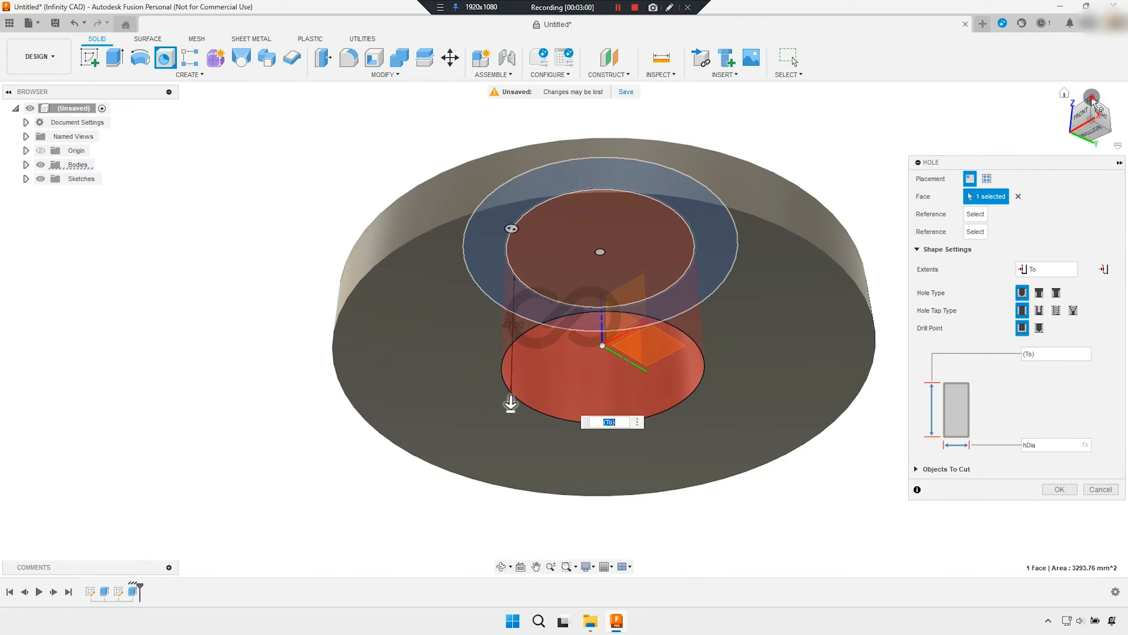
click(1064, 97)
middle_drag(709, 392, 661, 385)
scroll(660, 385, up, 2)
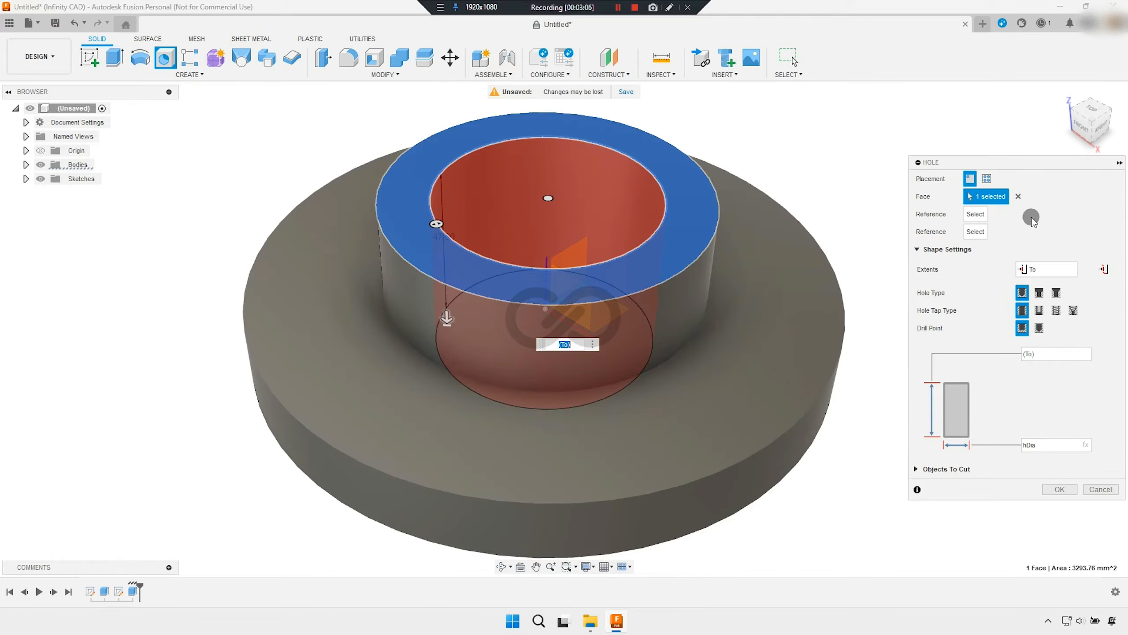
click(1059, 489)
Start a sketch on the boss's ring-shaped top face.
scroll(904, 349, down, 1)
shift+middle_drag(523, 334, 501, 224)
click(501, 225)
click(109, 68)
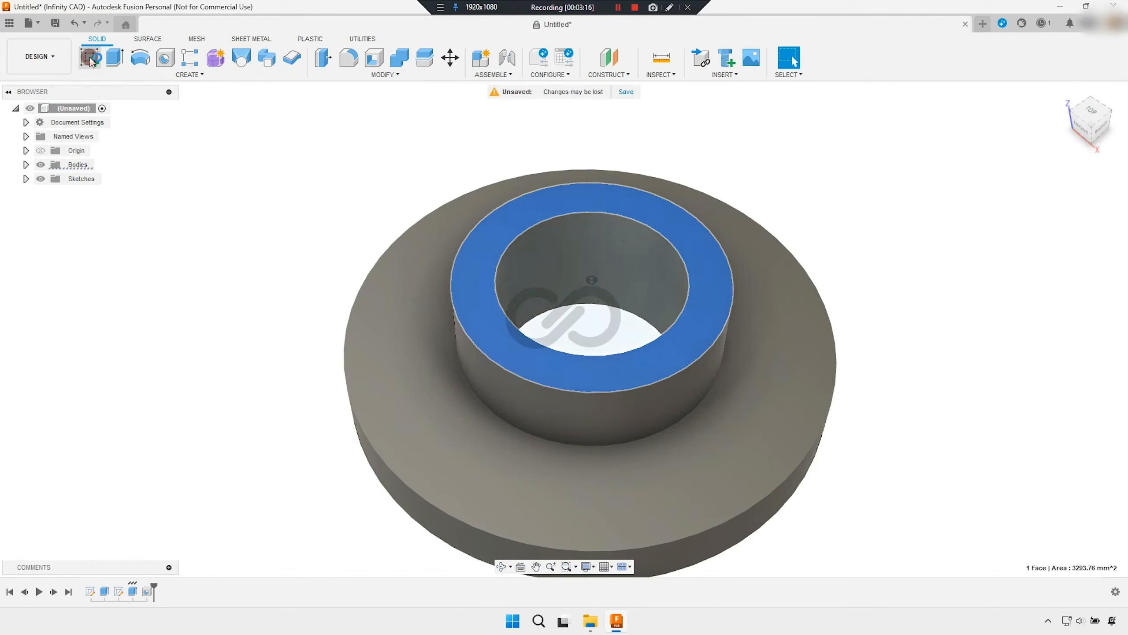
scroll(552, 350, up, 2)
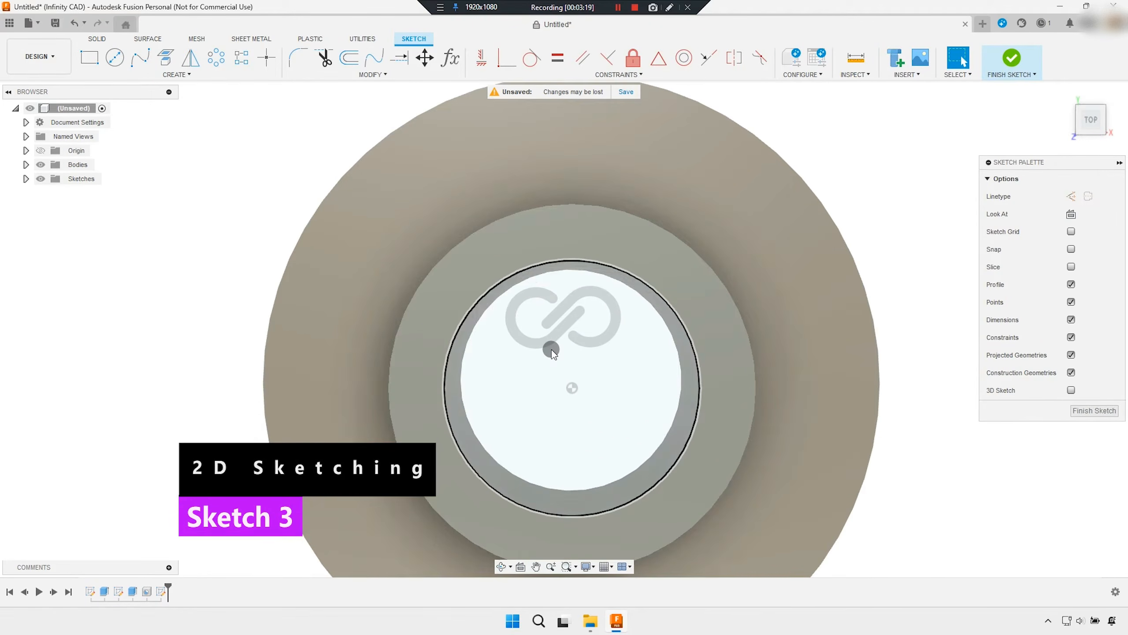
scroll(546, 339, up, 2)
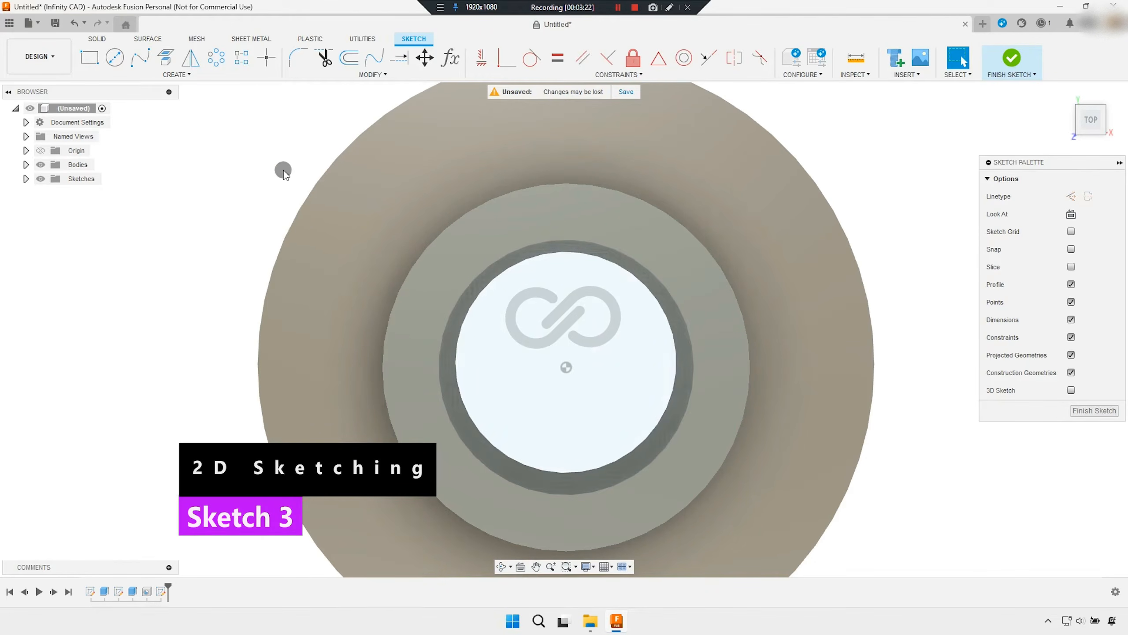
Project the inner and outer circular edges of the boss's top face into the sketch, keeping the projection link.
click(165, 57)
click(442, 328)
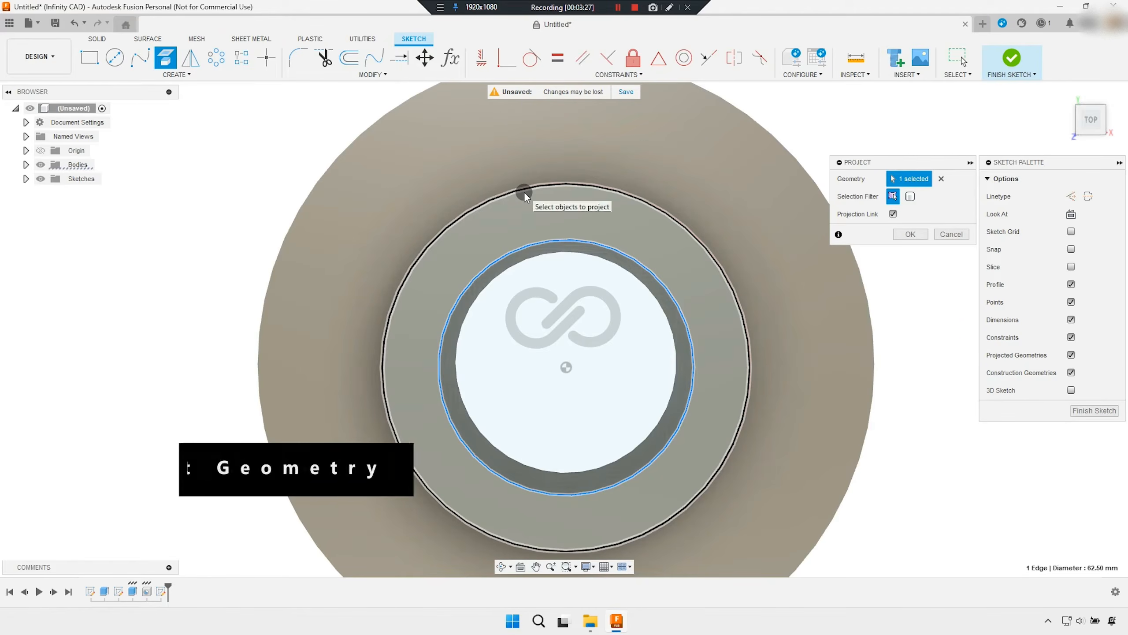
click(524, 192)
click(910, 234)
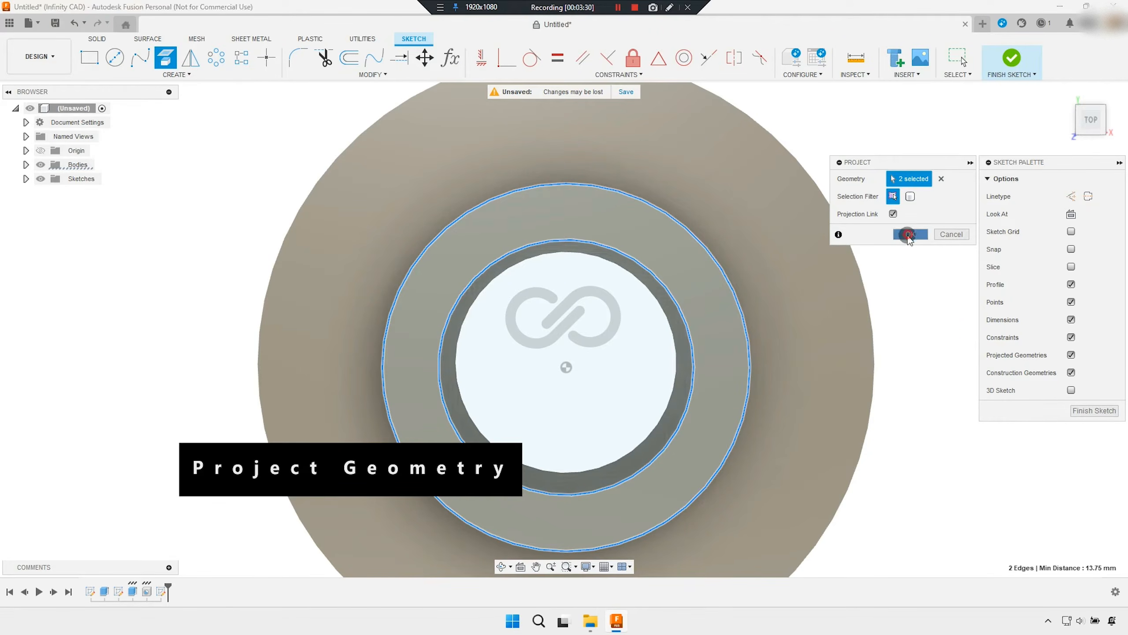
middle_drag(551, 331, 553, 356)
scroll(554, 355, up, 2)
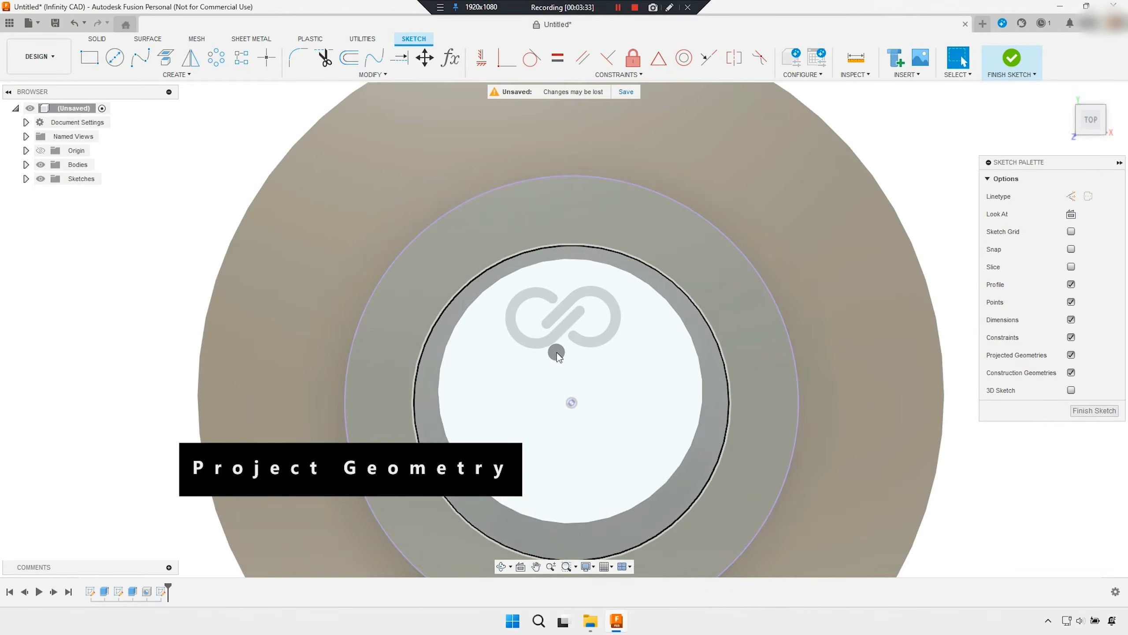
click(481, 191)
key(Delete)
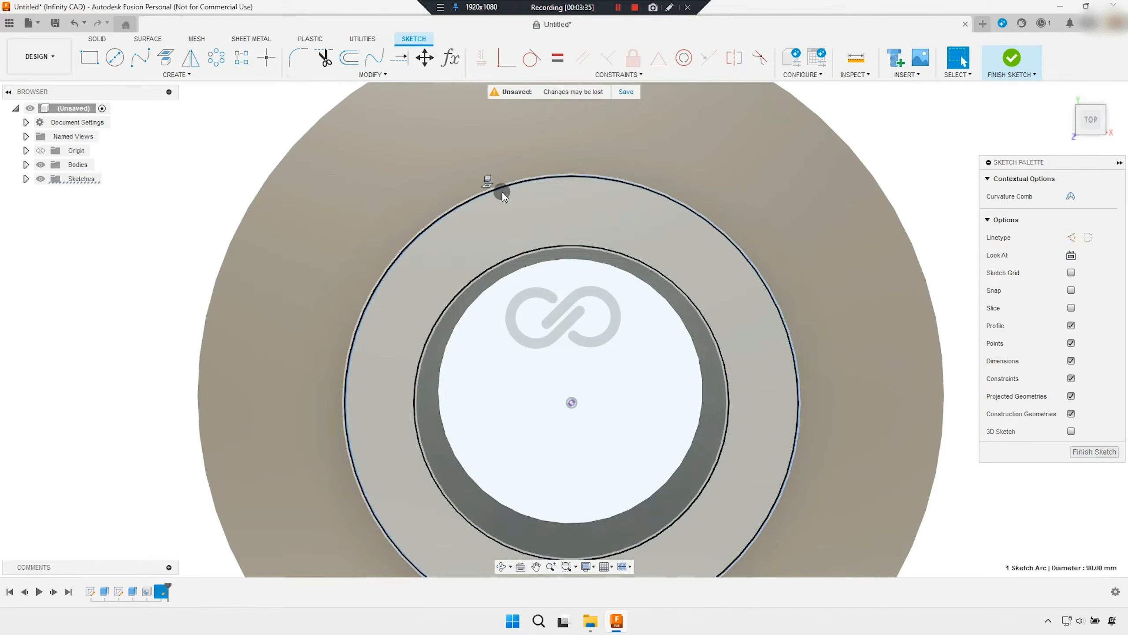
Draw a 78 mm center-diameter circle at the origin and reposition its diameter dimension to run nearly horizontally across the circle.
key(c)
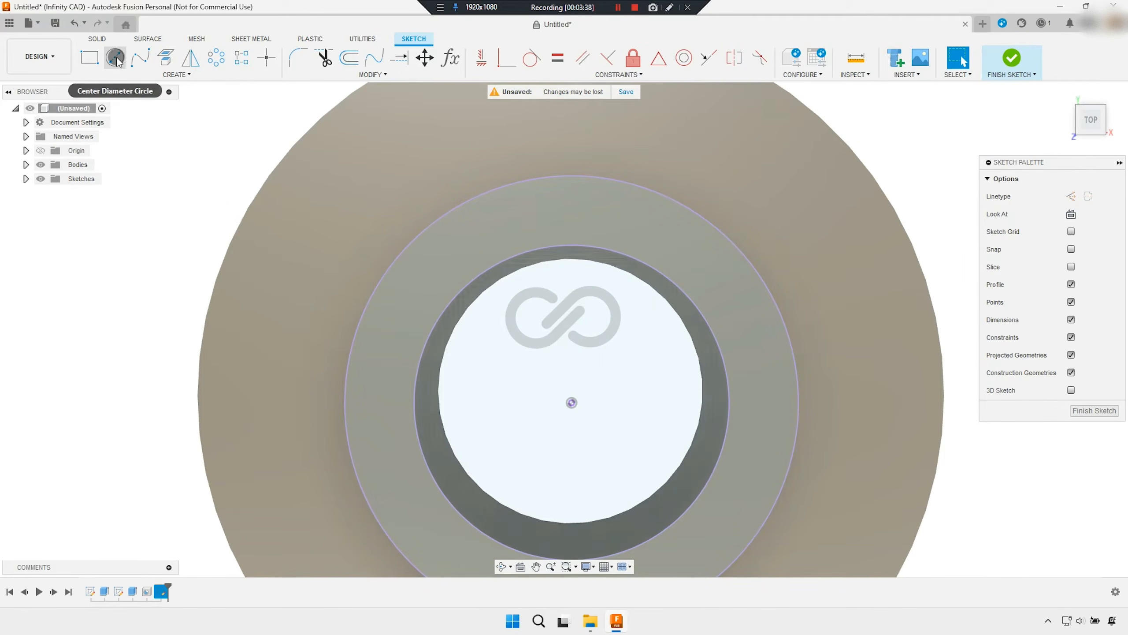
click(572, 403)
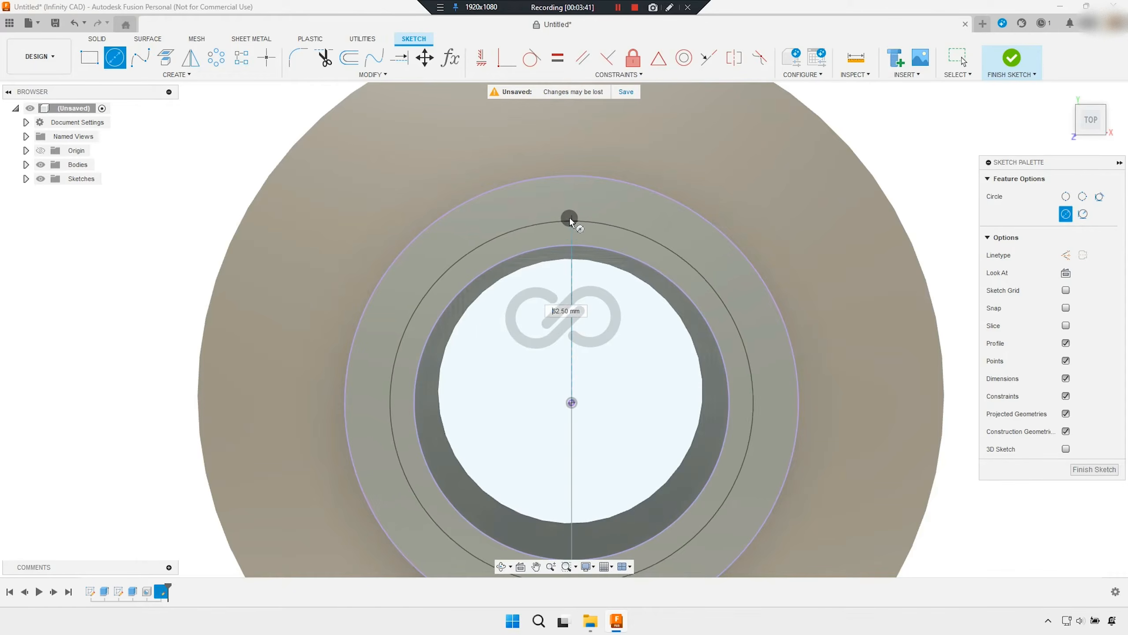
text(78)
key(Return)
key(Escape)
scroll(572, 240, down, 1)
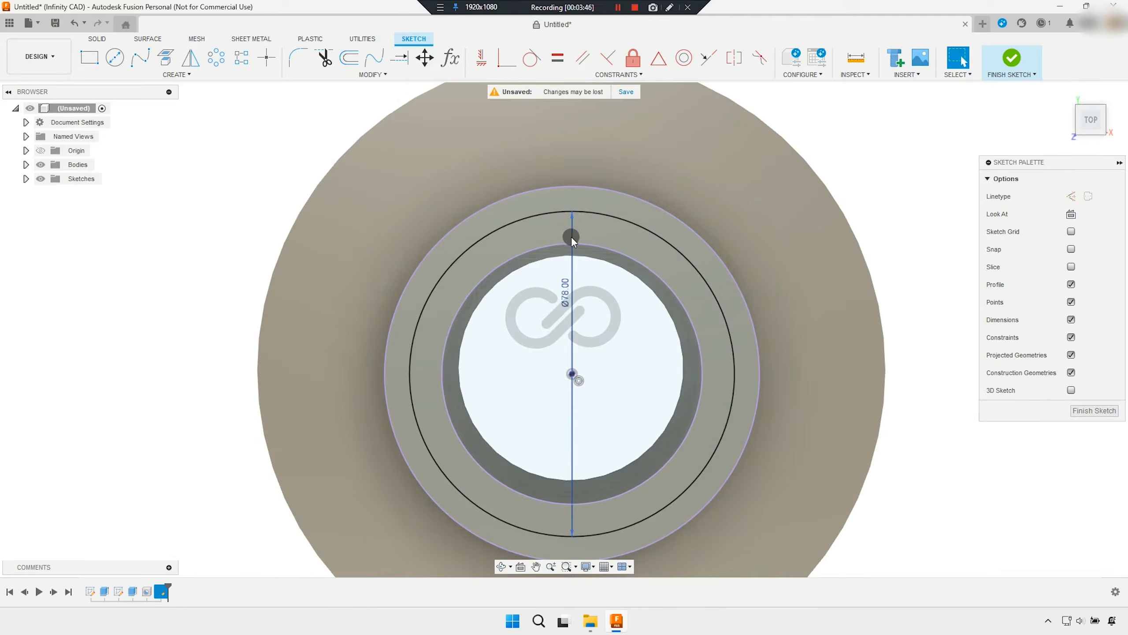
scroll(571, 240, down, 1)
right_click(271, 240)
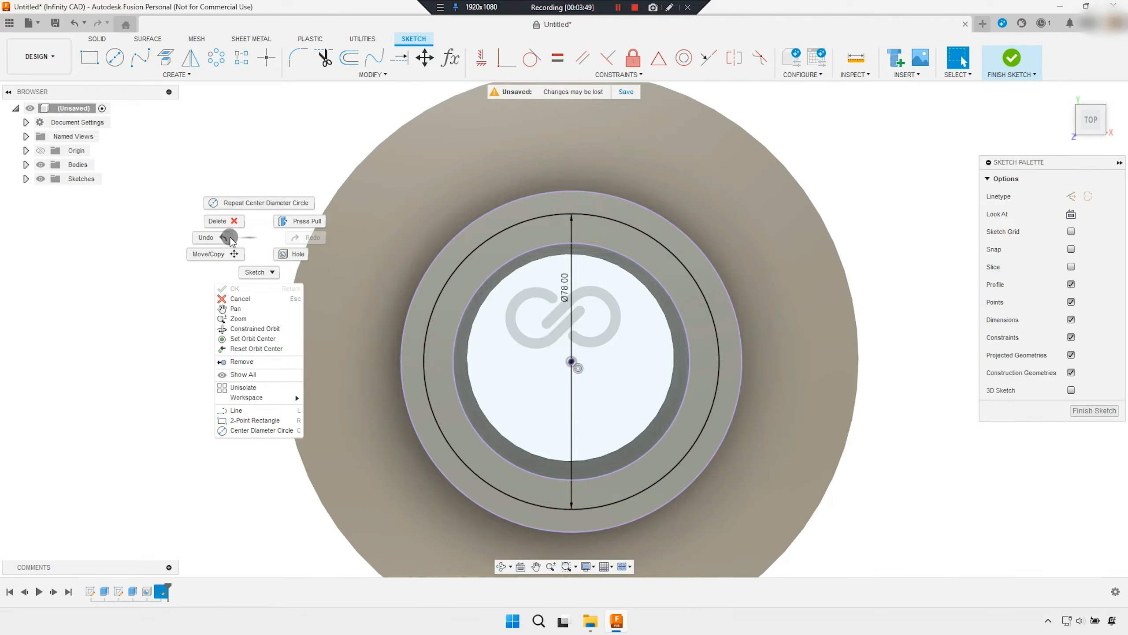
key(Escape)
mouse_move(566, 285)
mouse_down()
mouse_move(605, 307)
mouse_move(650, 360)
mouse_up()
Draw a vertical line from the origin up to the 78 mm circle and convert it to construction geometry.
scroll(581, 324, up, 2)
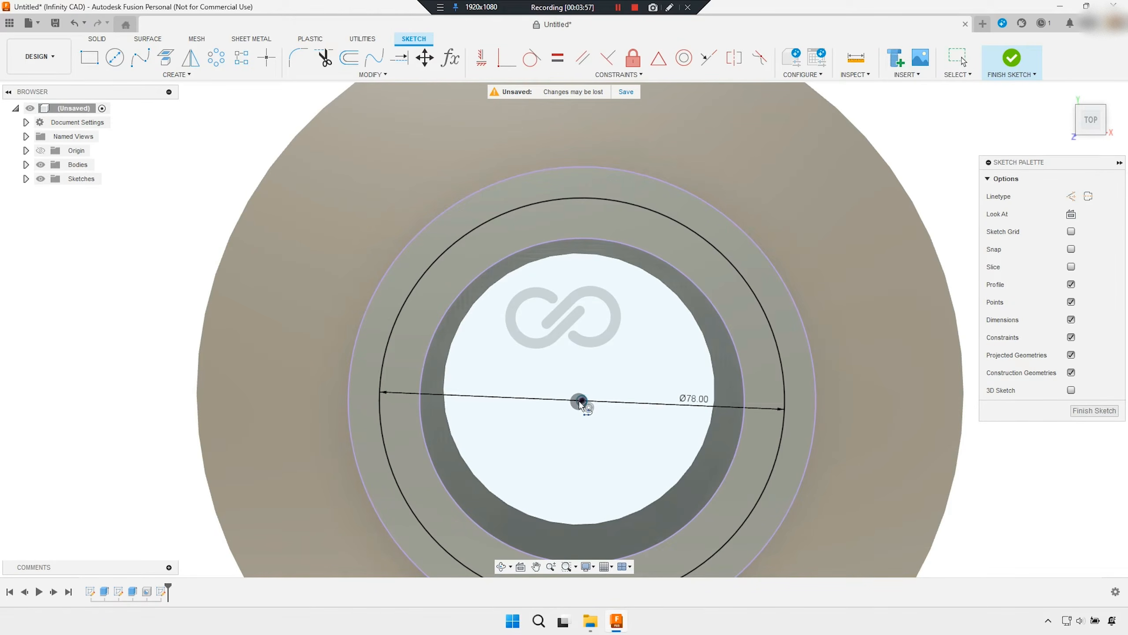
drag(580, 401, 582, 198)
right_click(607, 324)
click(650, 313)
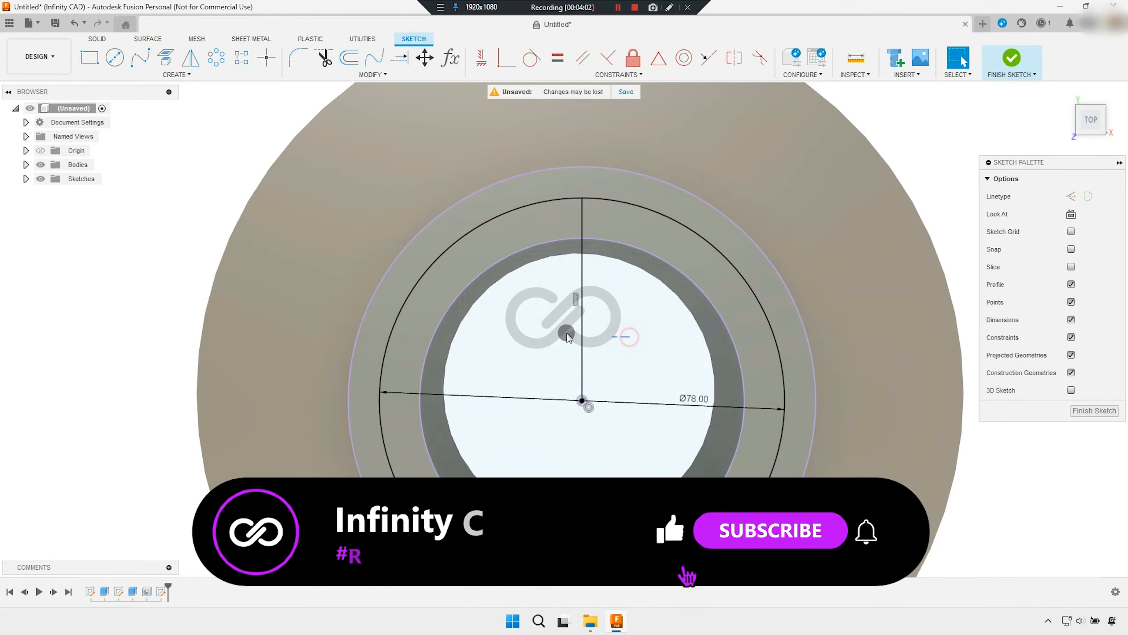
click(566, 338)
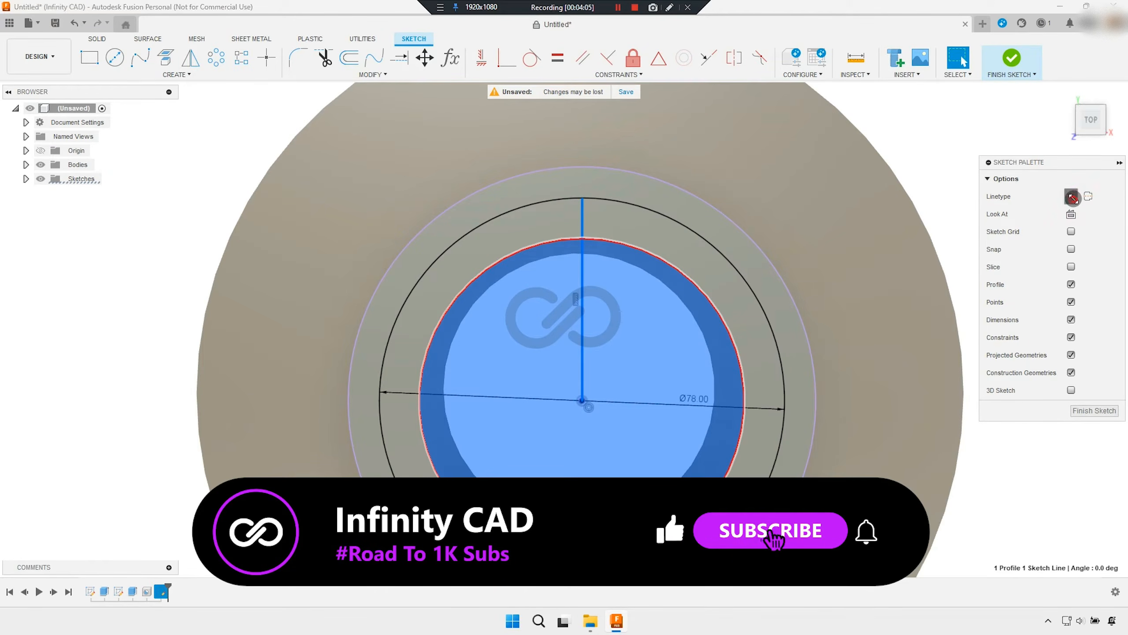
click(1072, 196)
Try to apply a horizontal/vertical constraint to the construction line.
click(482, 58)
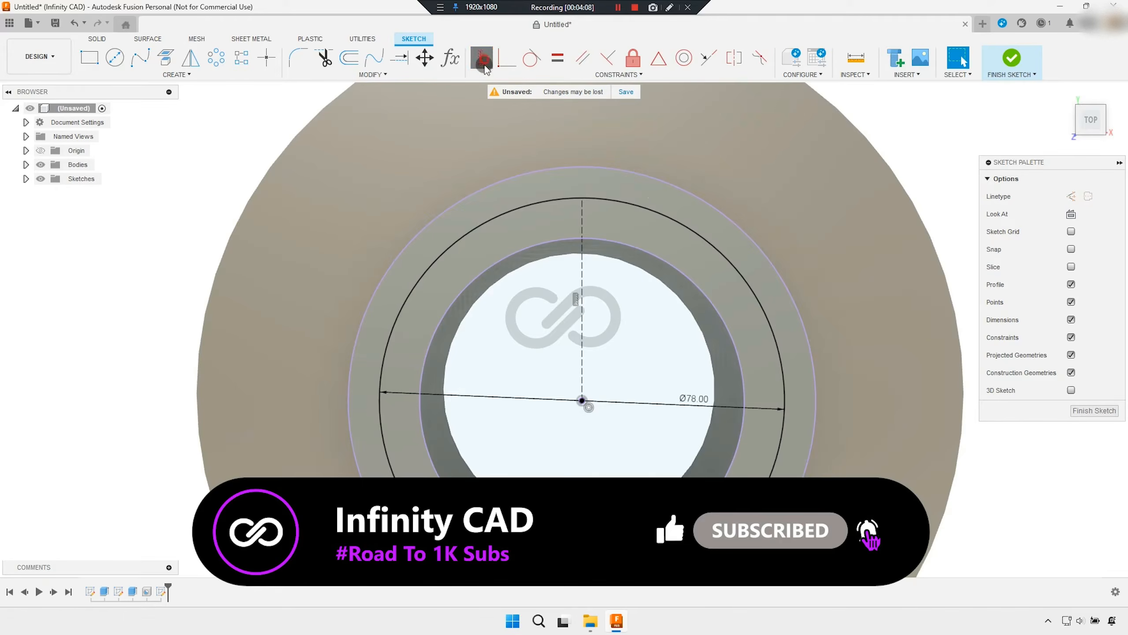
click(581, 345)
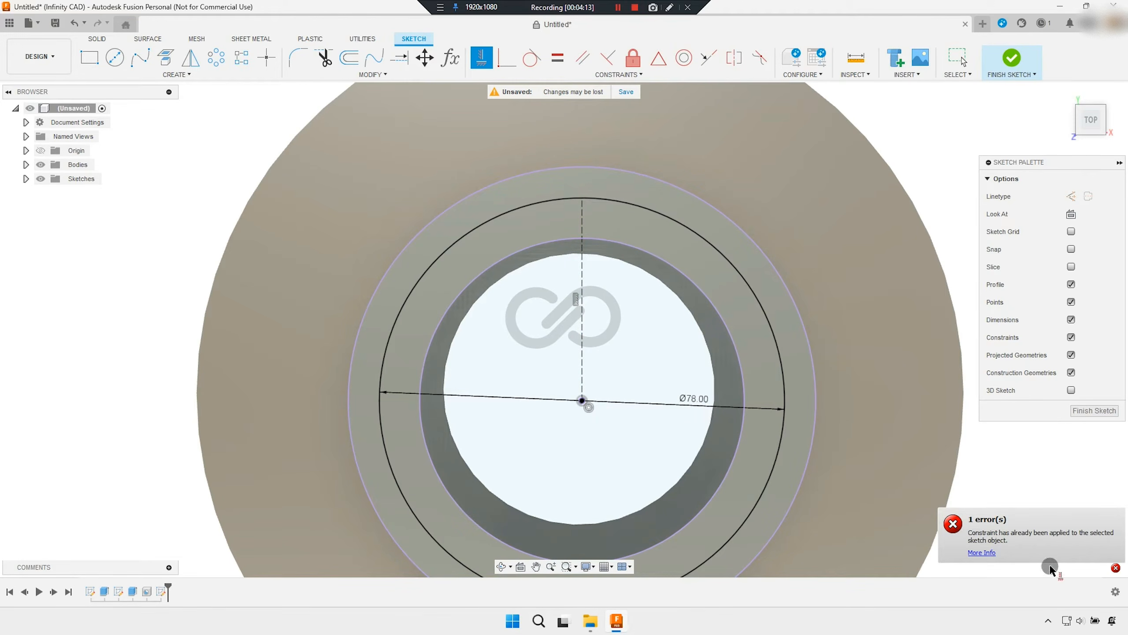
right_click(642, 343)
click(665, 345)
Draw two vertical lines between the 78 mm circle and the hole edge, one on each side of the construction line.
scroll(609, 333, up, 1)
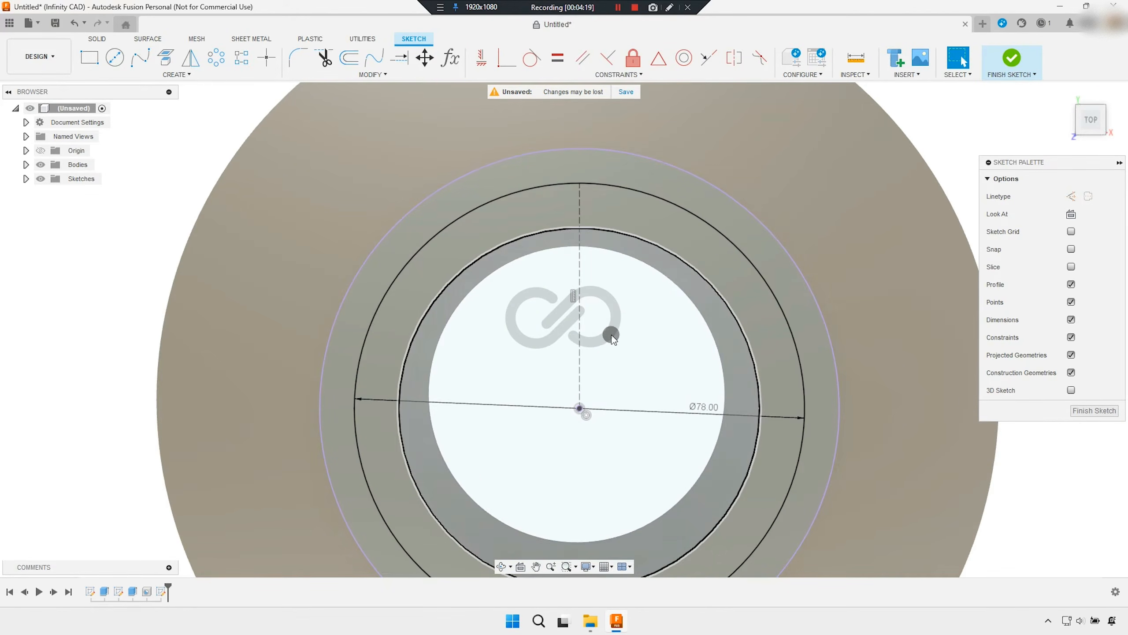
key(c)
click(487, 204)
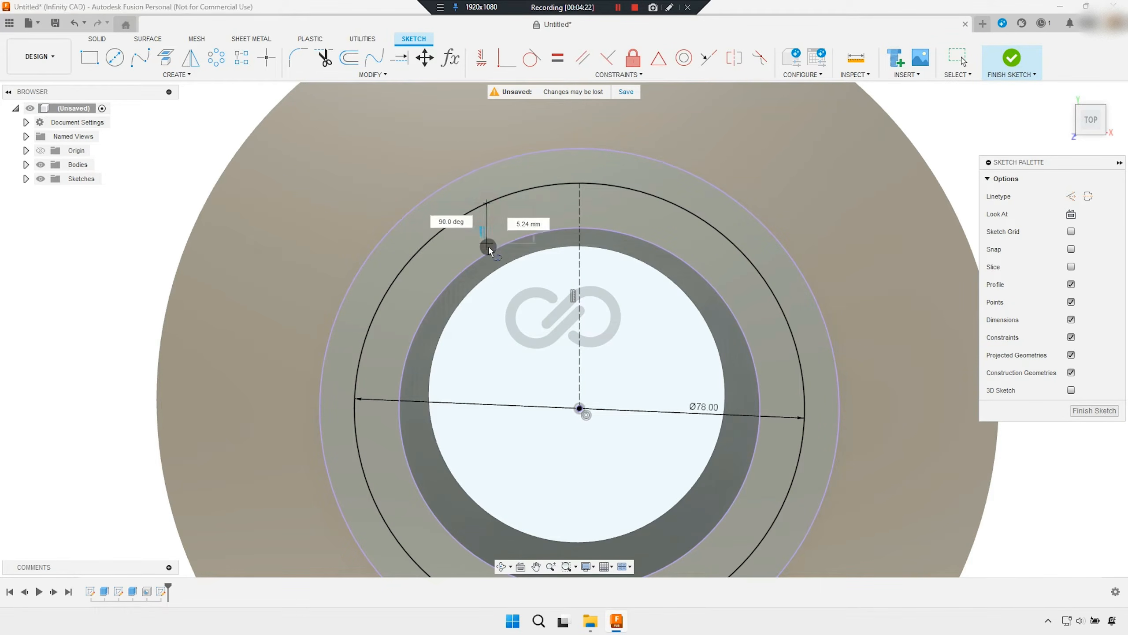
click(488, 253)
click(637, 237)
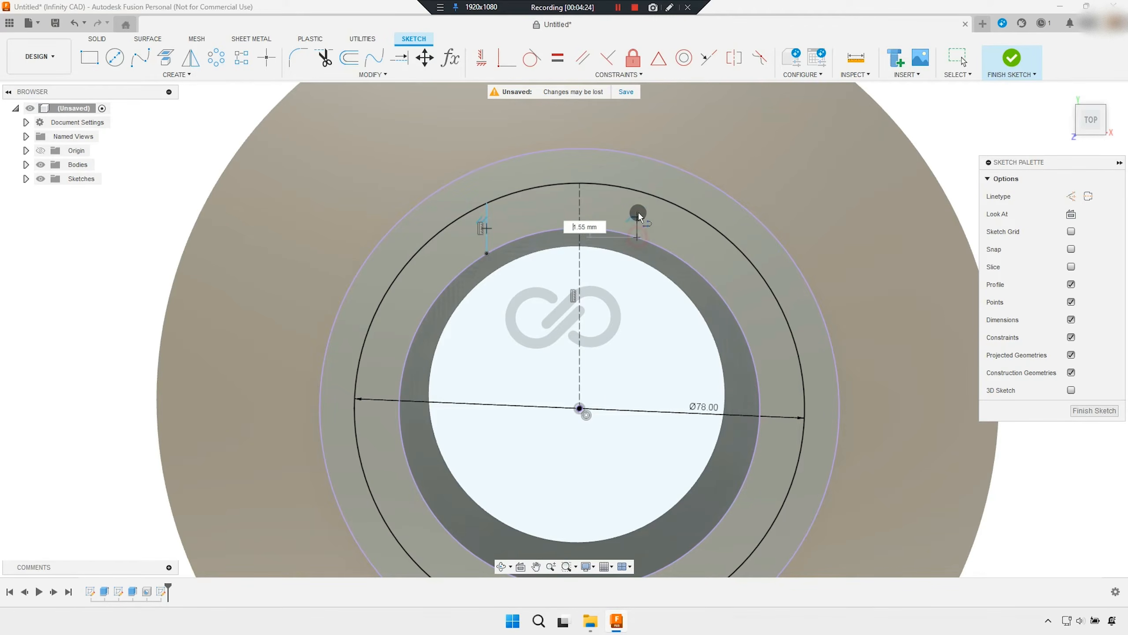
click(638, 192)
right_click(616, 293)
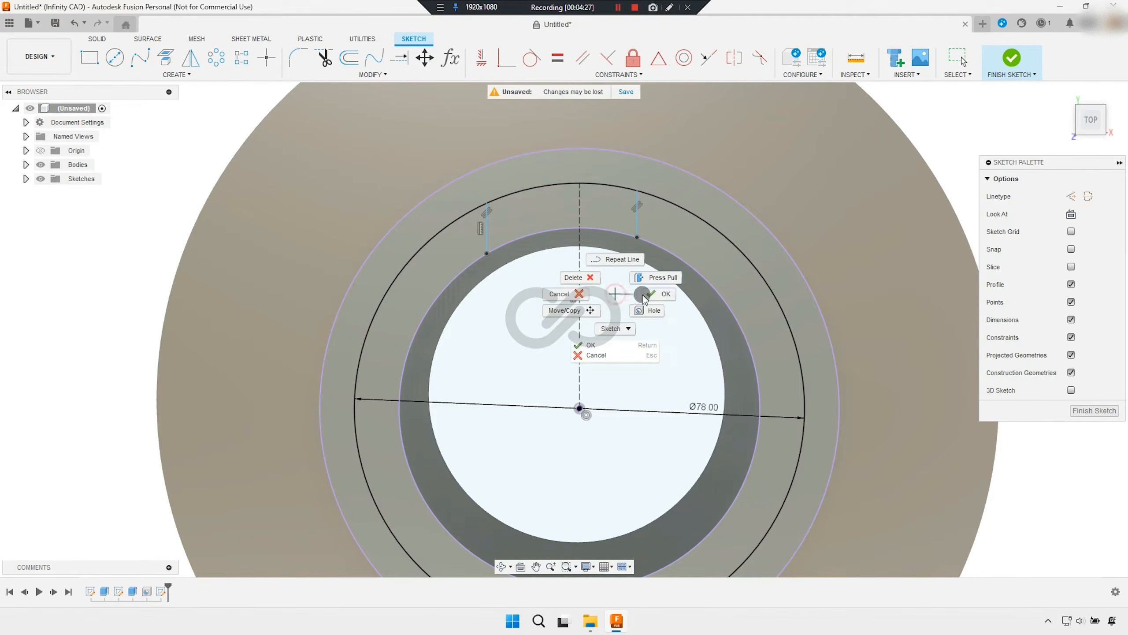
click(632, 295)
Make the two short vertical lines symmetric about the vertical construction line.
scroll(614, 347, up, 3)
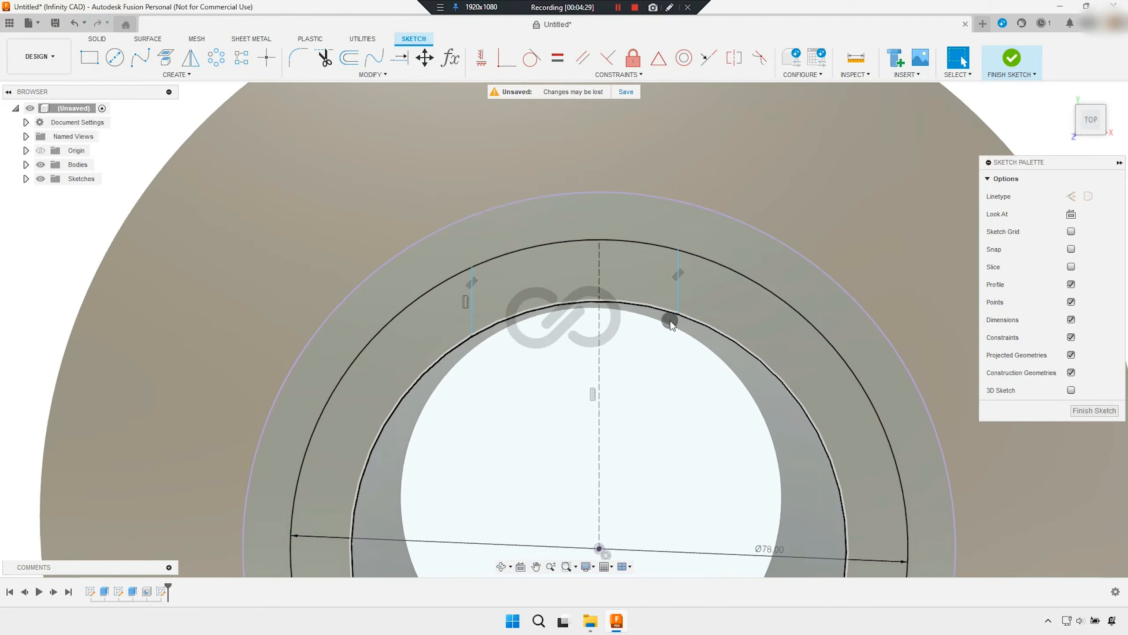
middle_drag(658, 335, 677, 364)
click(734, 58)
click(676, 301)
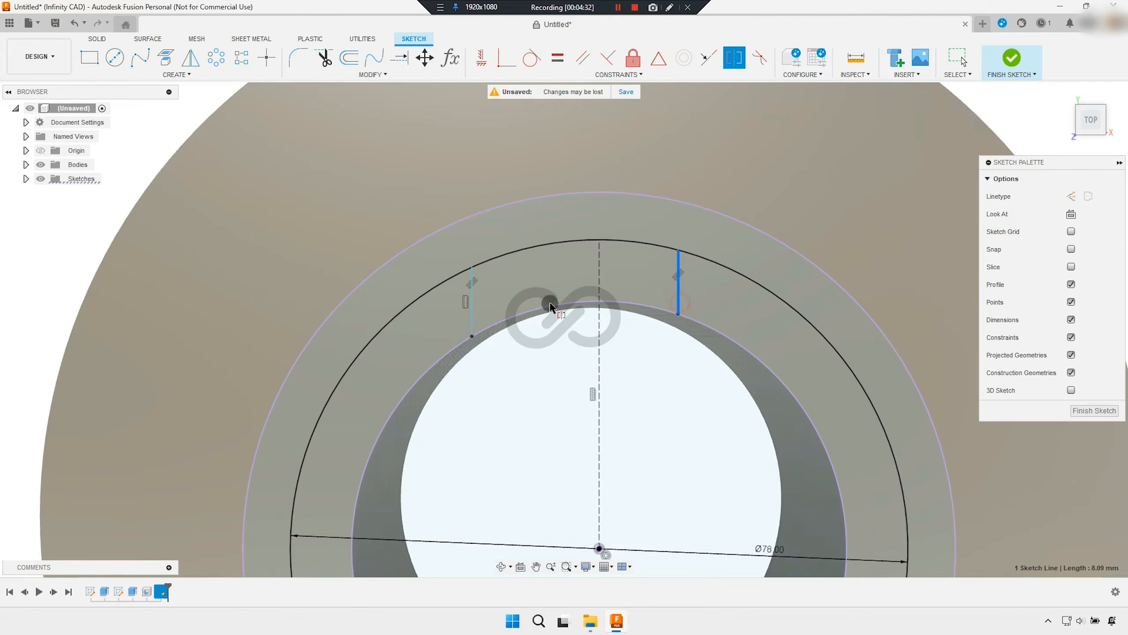
click(600, 340)
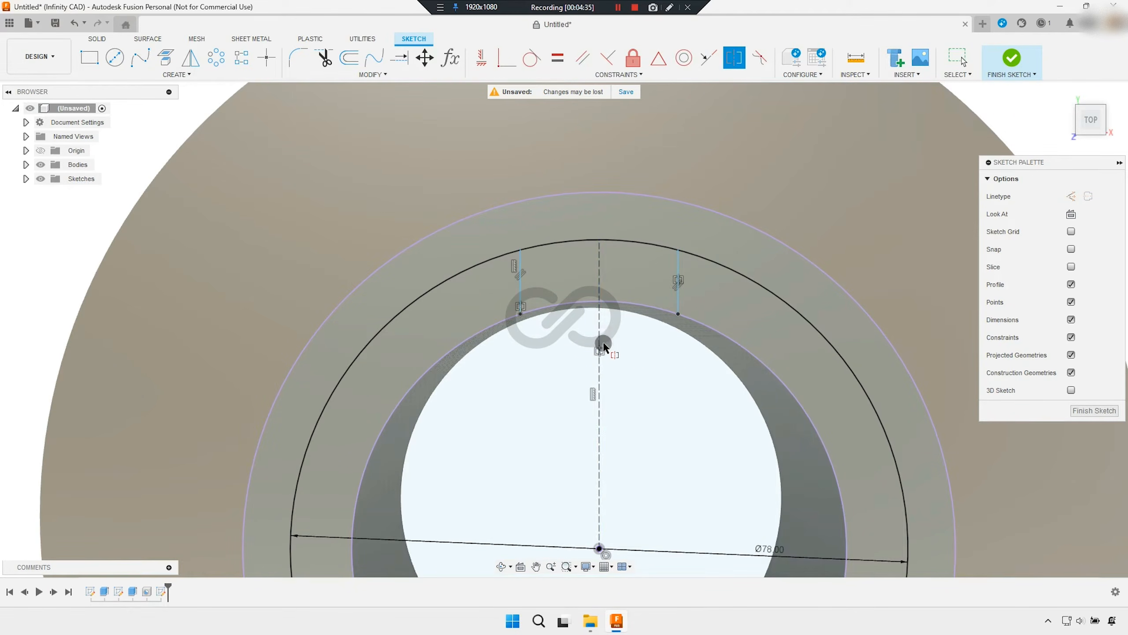
right_click(622, 337)
key(Escape)
scroll(622, 331, up, 3)
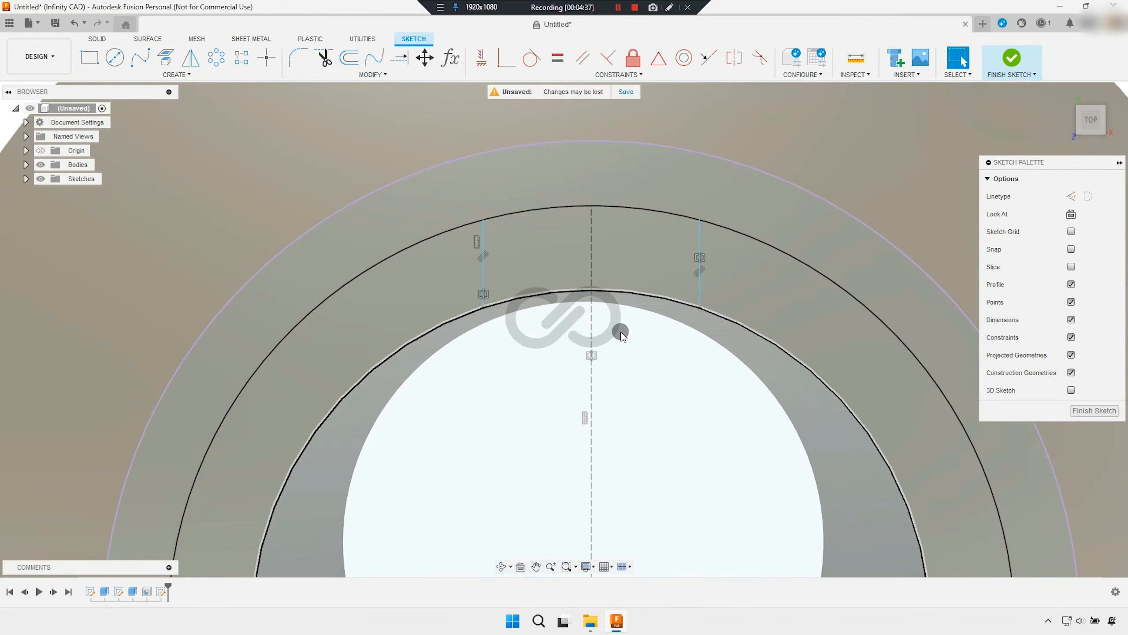
Try to apply a parallel constraint to the two short vertical lines.
scroll(627, 363, up, 2)
scroll(626, 370, up, 1)
middle_drag(625, 370, 642, 353)
click(581, 61)
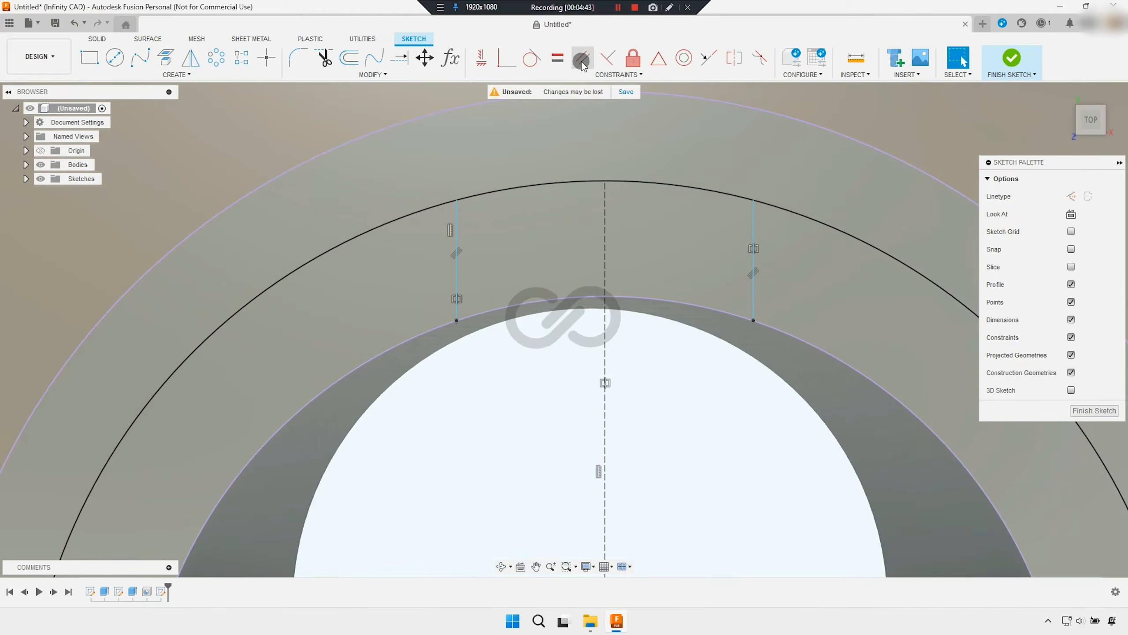
click(458, 281)
click(1115, 568)
click(1116, 569)
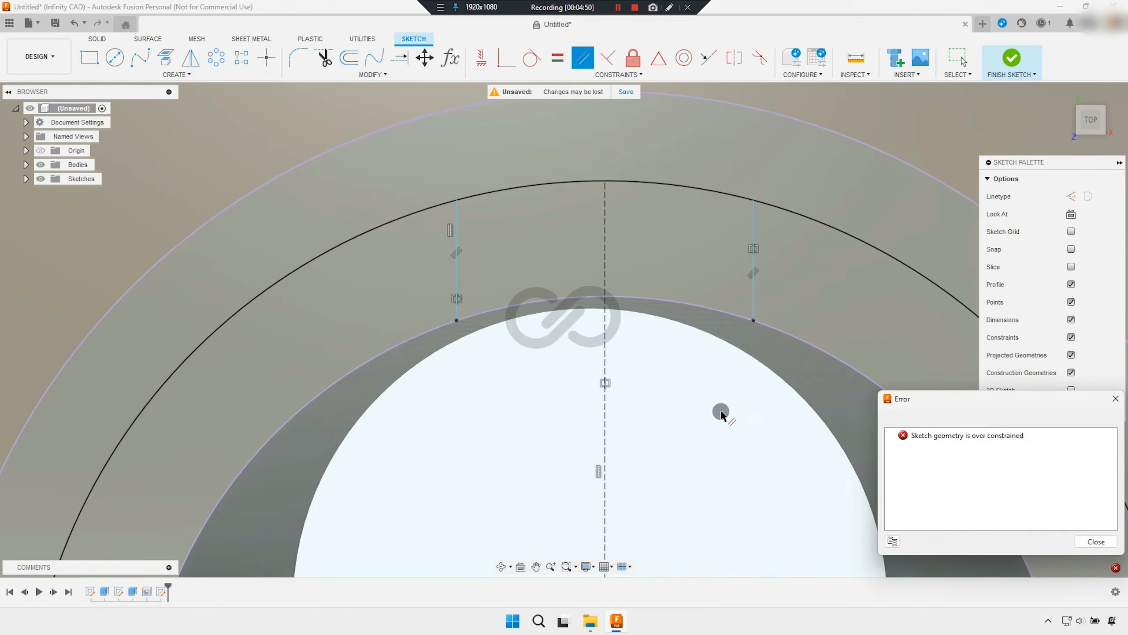
click(1095, 542)
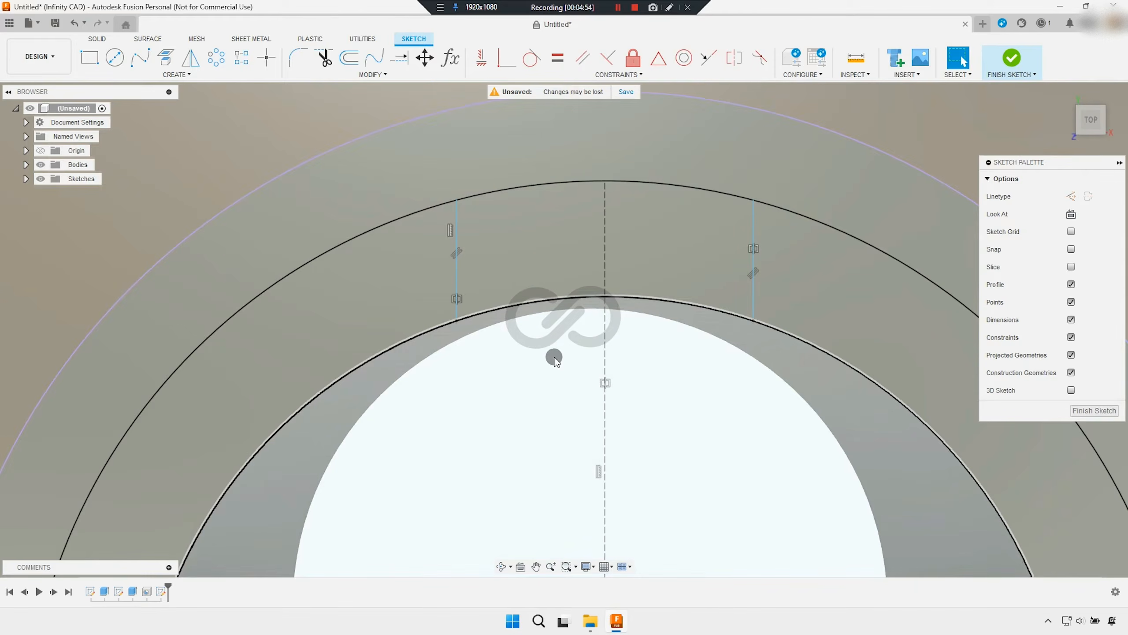
key(Escape)
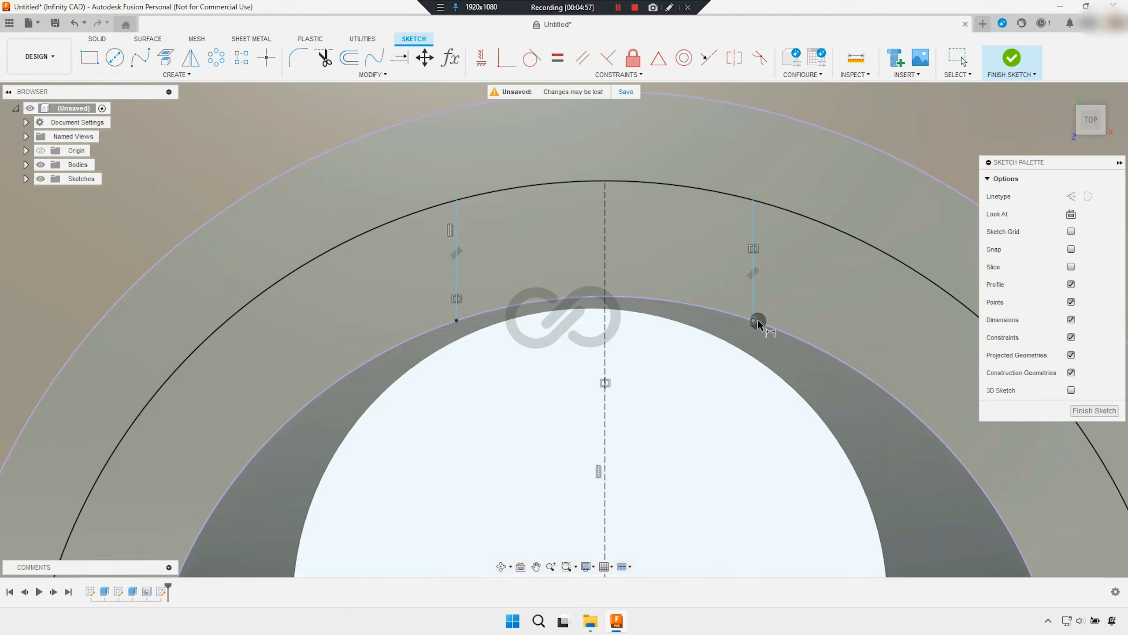
Dimension the horizontal distance between the two short lines' lower endpoints as 18 mm and reposition the dimension just below them.
scroll(473, 382, down, 6)
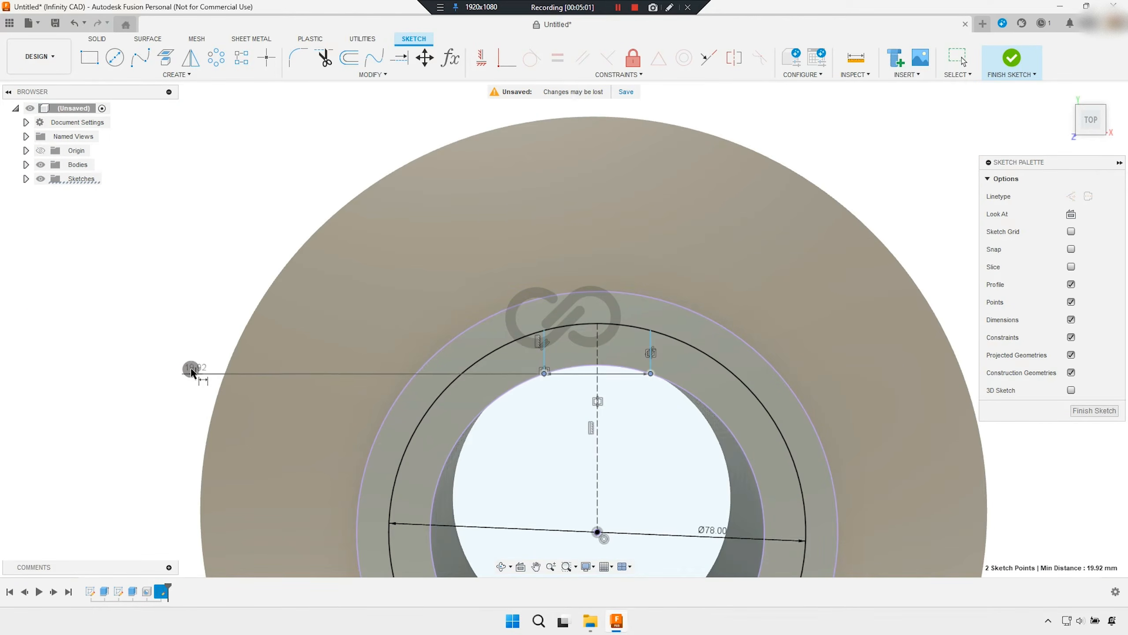
click(191, 373)
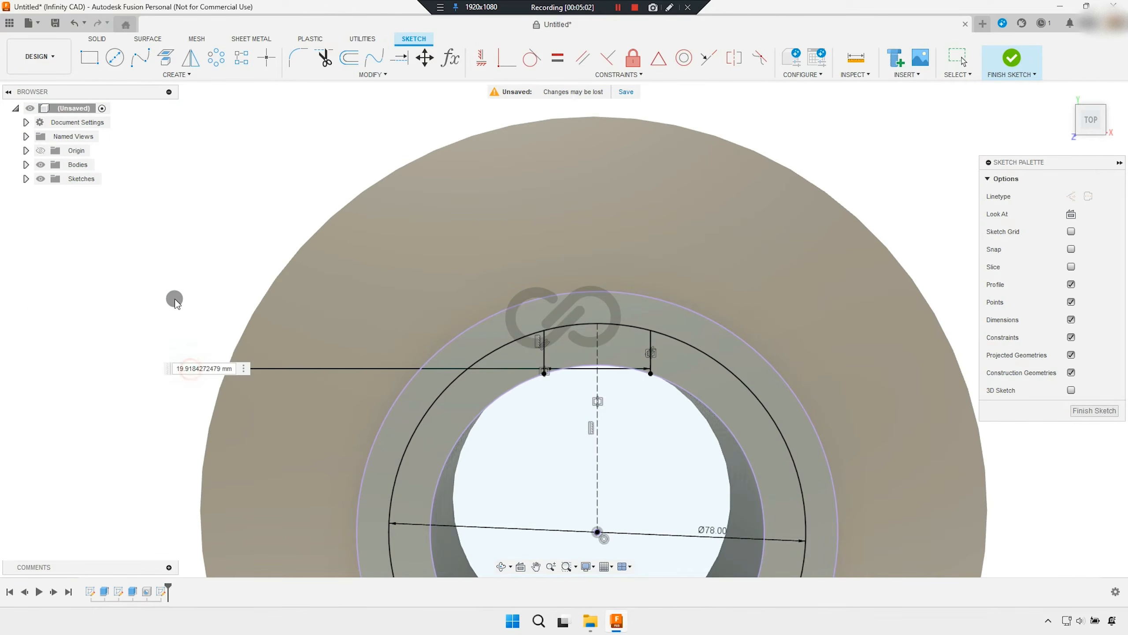
text(18)
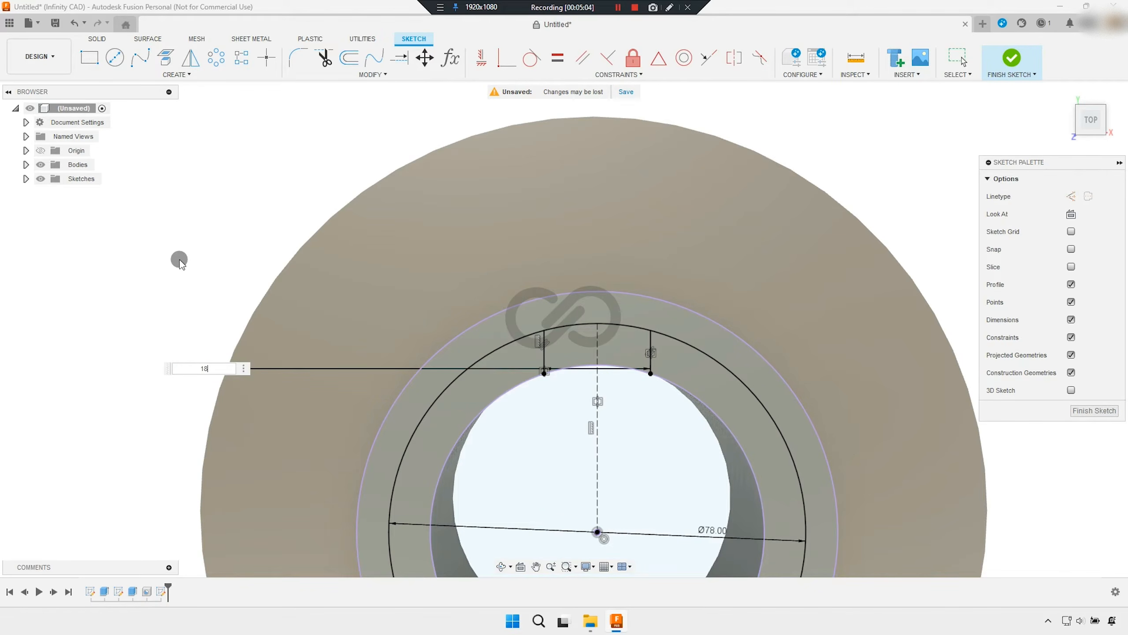
key(Return)
scroll(548, 420, up, 3)
right_click(552, 391)
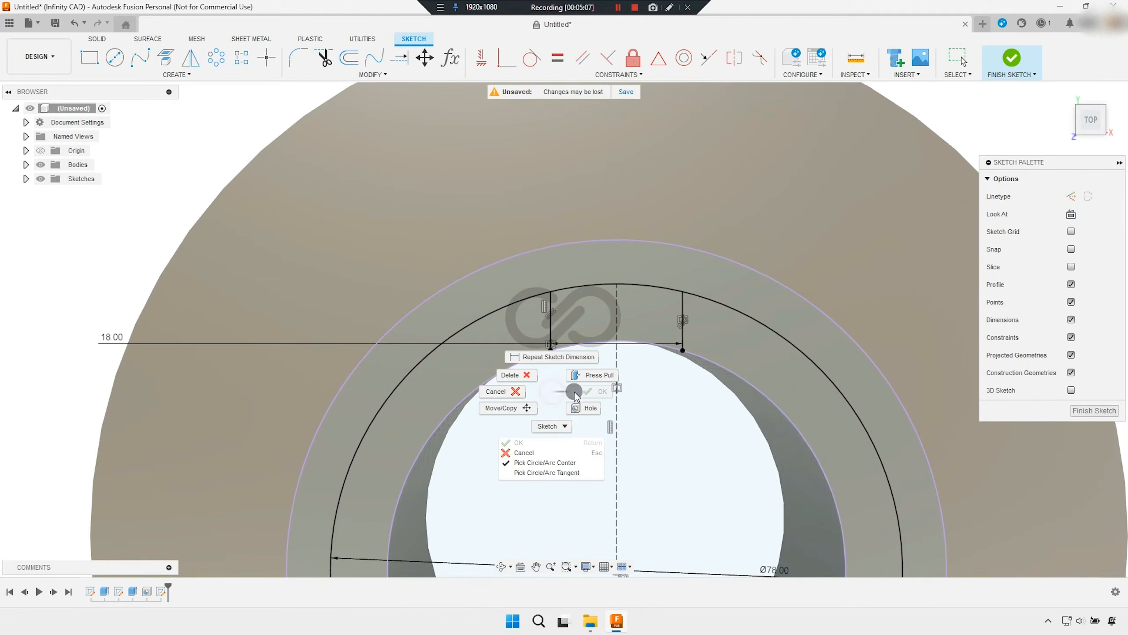
click(495, 391)
scroll(476, 375, up, 3)
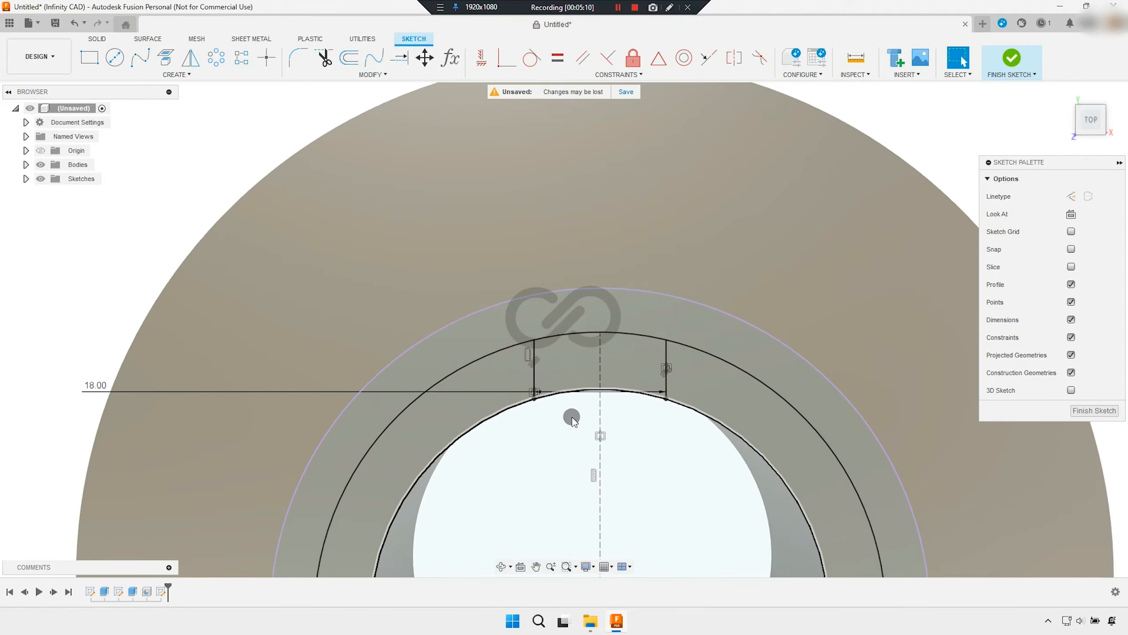
mouse_move(475, 377)
mouse_down()
mouse_move(476, 423)
mouse_move(542, 450)
mouse_up()
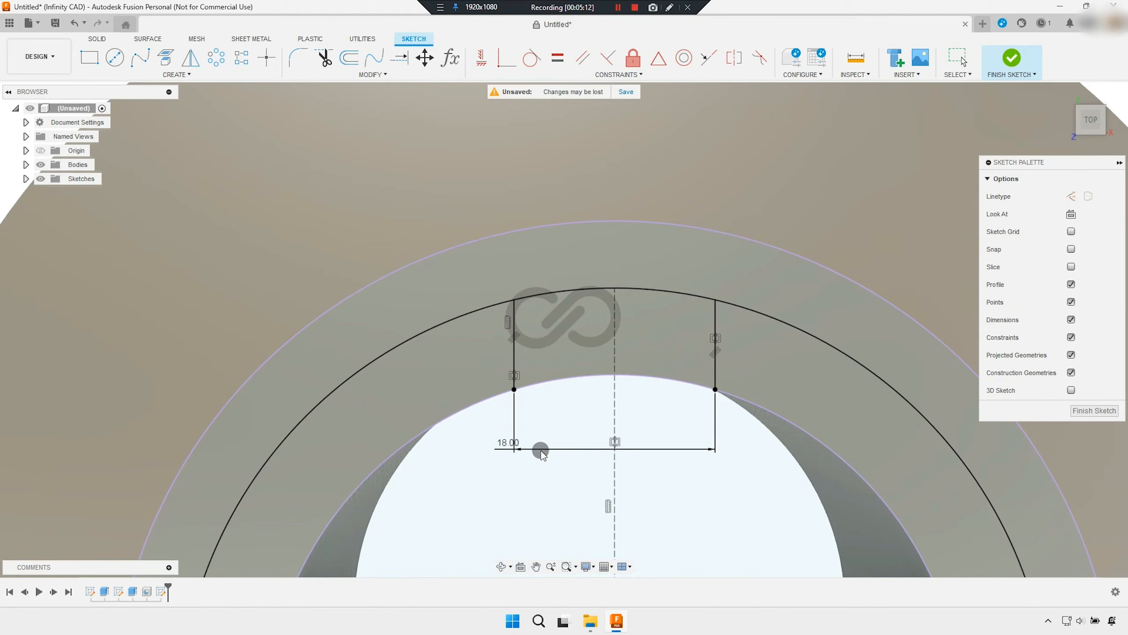
Finish the sketch and extrude the notch profile as a cut, using the To Object extent up to the base's underside face.
scroll(596, 346, down, 5)
mouse_move(596, 346)
shift+middle_down()
mouse_move(574, 407)
mouse_move(594, 382)
mouse_move(551, 363)
mouse_move(538, 405)
shift+middle_up()
scroll(578, 419, up, 3)
scroll(538, 402, up, 3)
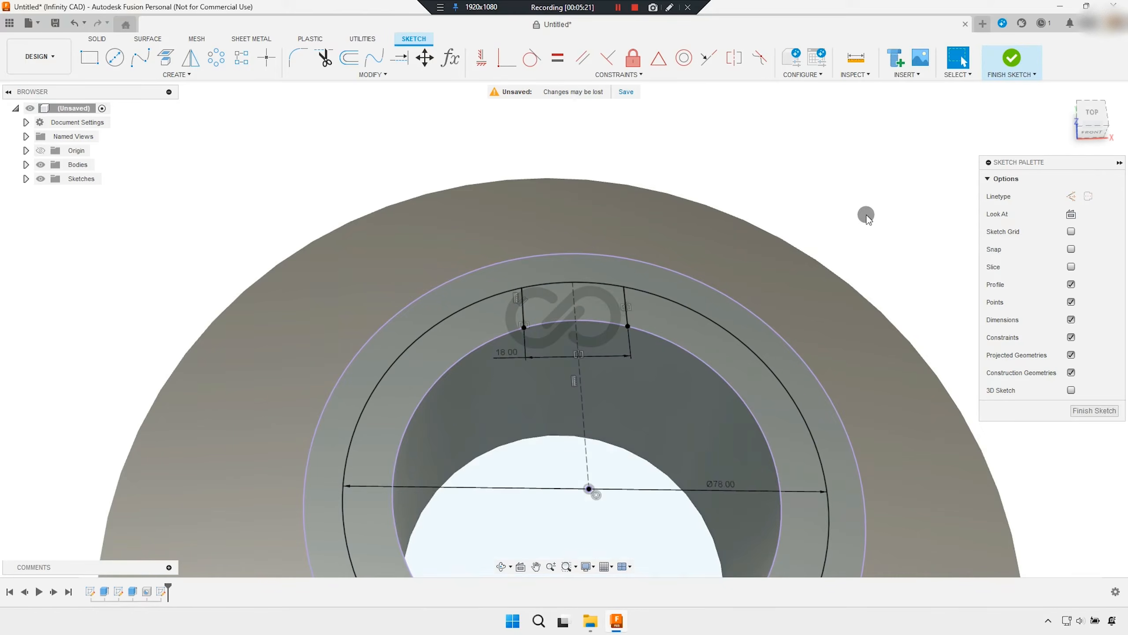
click(1005, 71)
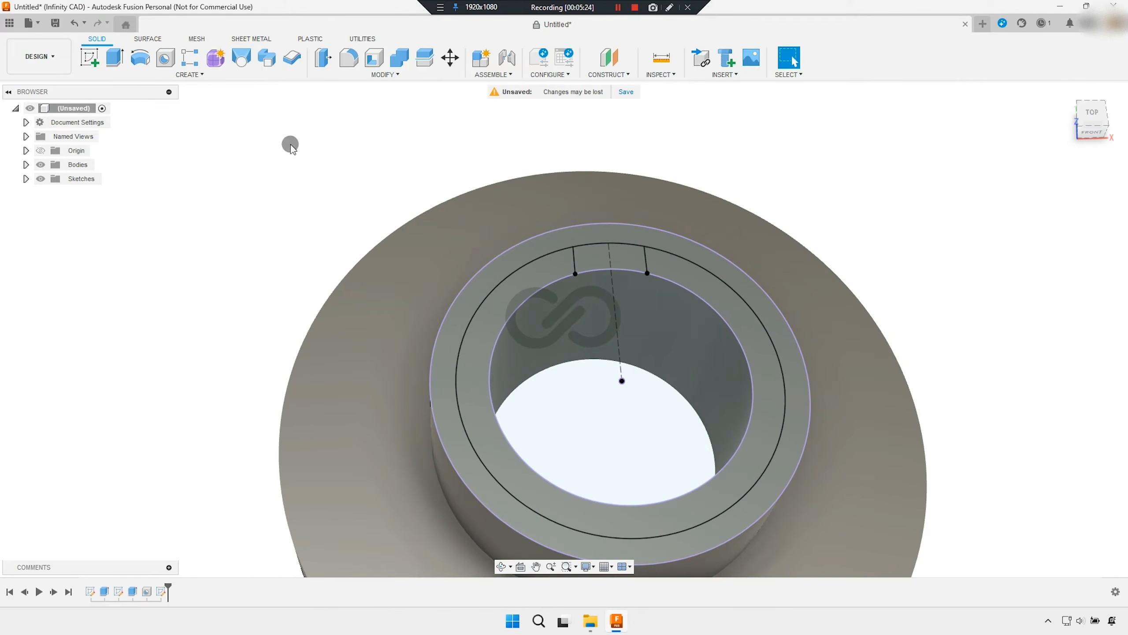
click(117, 65)
click(607, 263)
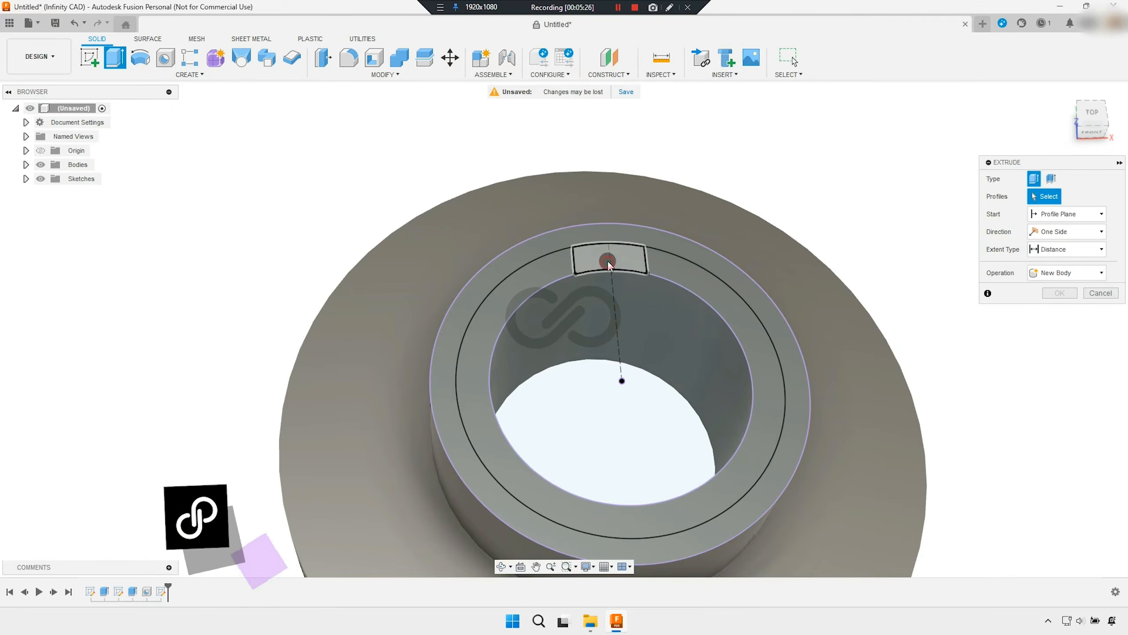
shift+middle_drag(849, 373, 790, 365)
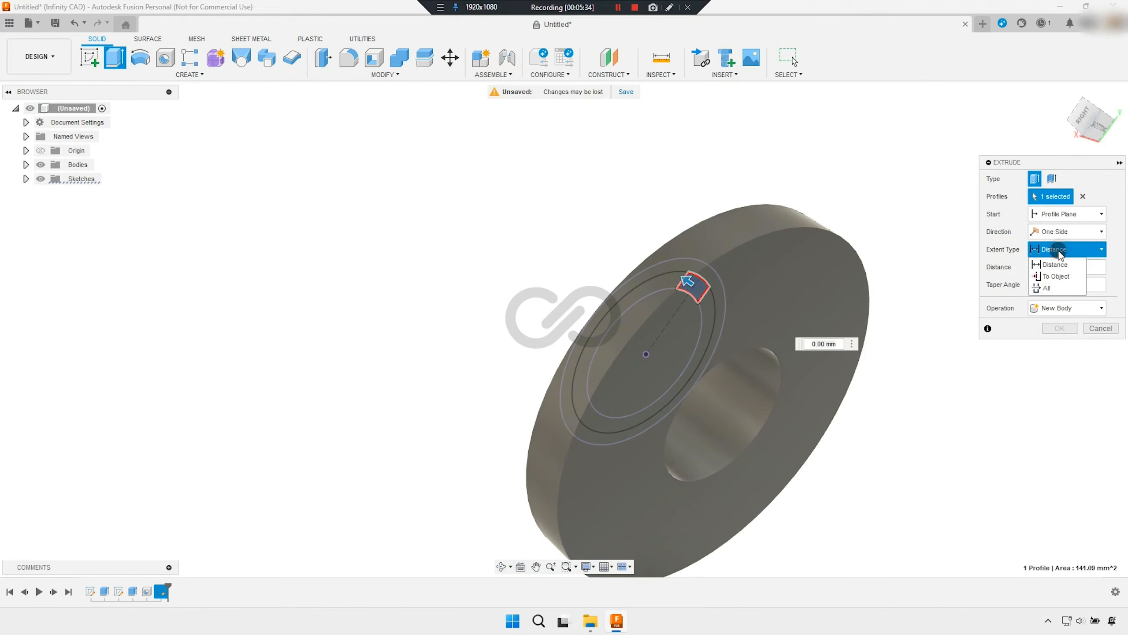
click(1057, 276)
click(824, 295)
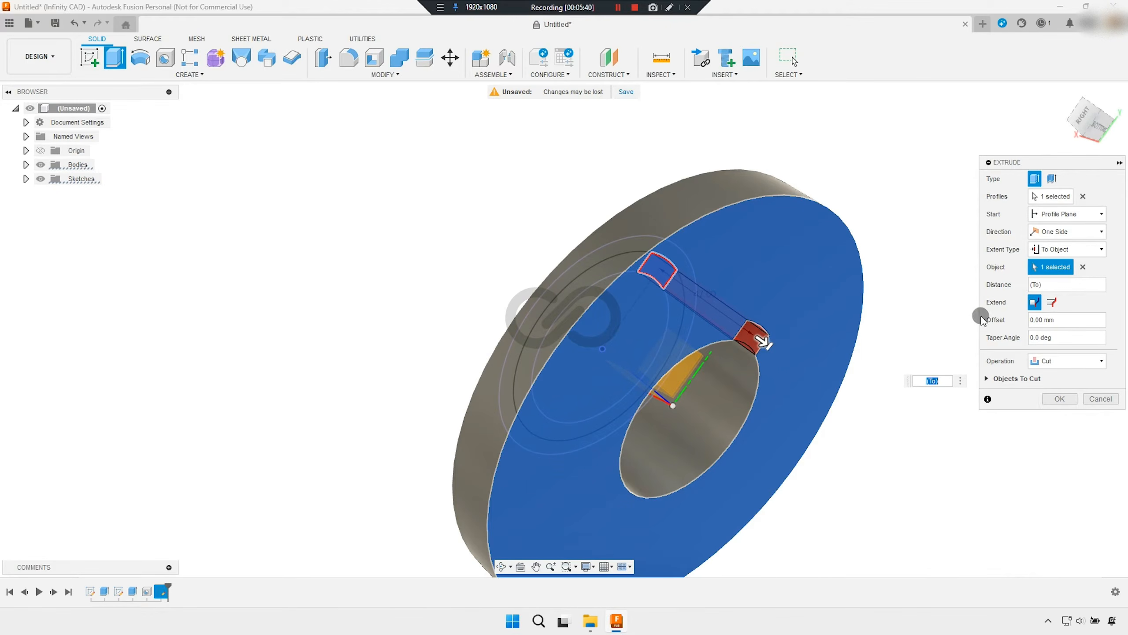
click(1059, 399)
Fillet the four lengthwise corner edges of the notch with a 3 mm radius.
shift+middle_drag(844, 390, 888, 427)
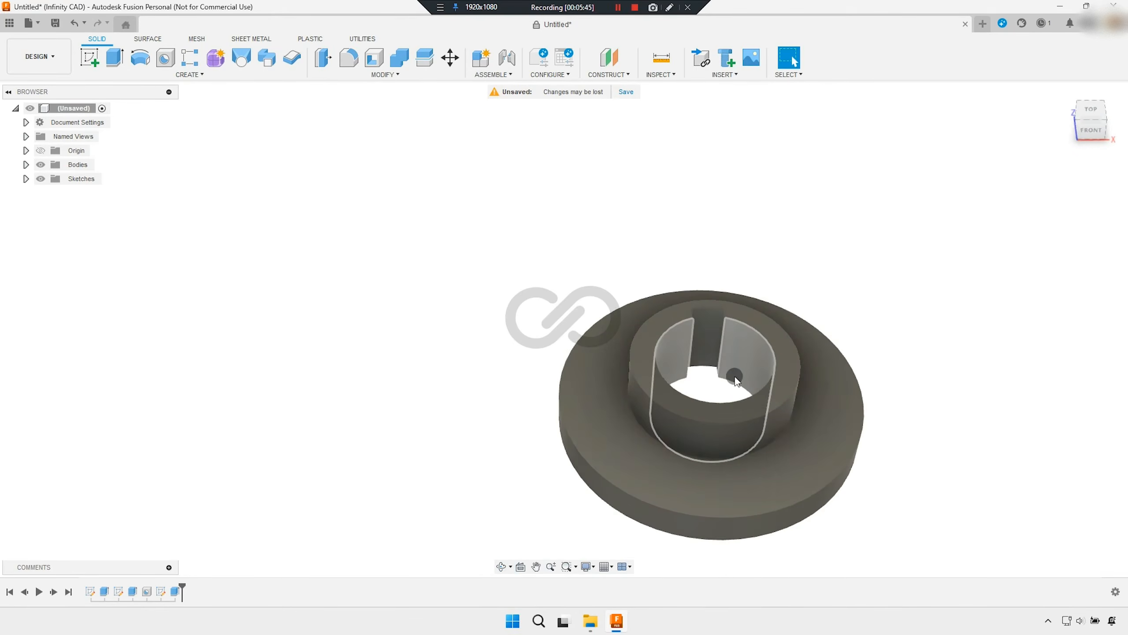
scroll(666, 369, up, 5)
scroll(646, 384, up, 6)
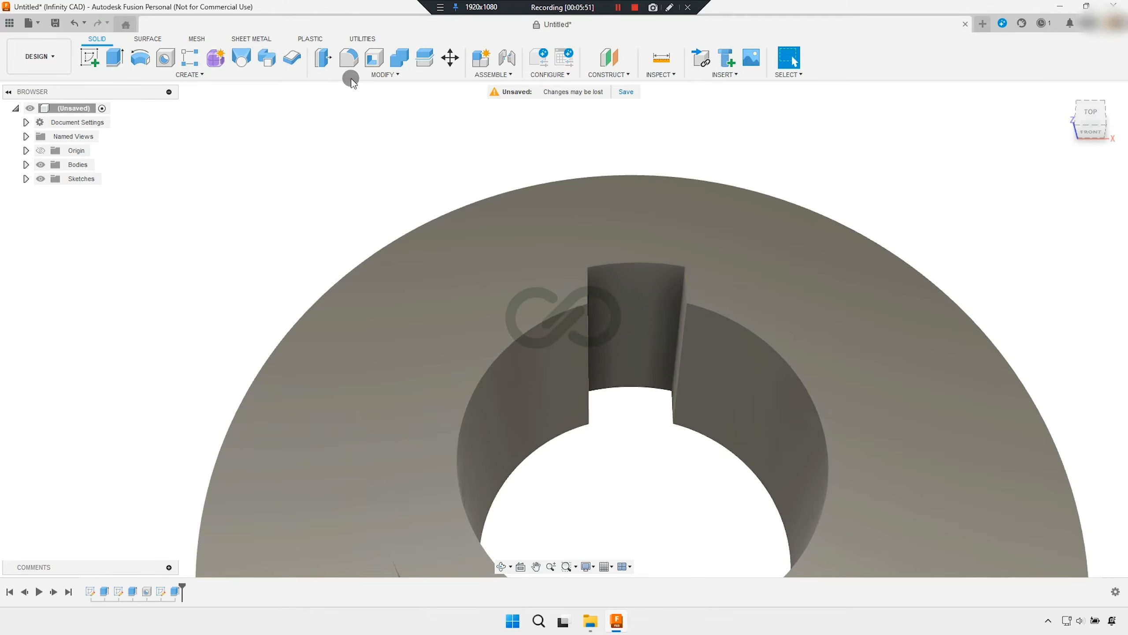
click(348, 60)
shift+middle_drag(597, 333, 714, 386)
click(594, 341)
click(601, 325)
click(714, 386)
click(708, 346)
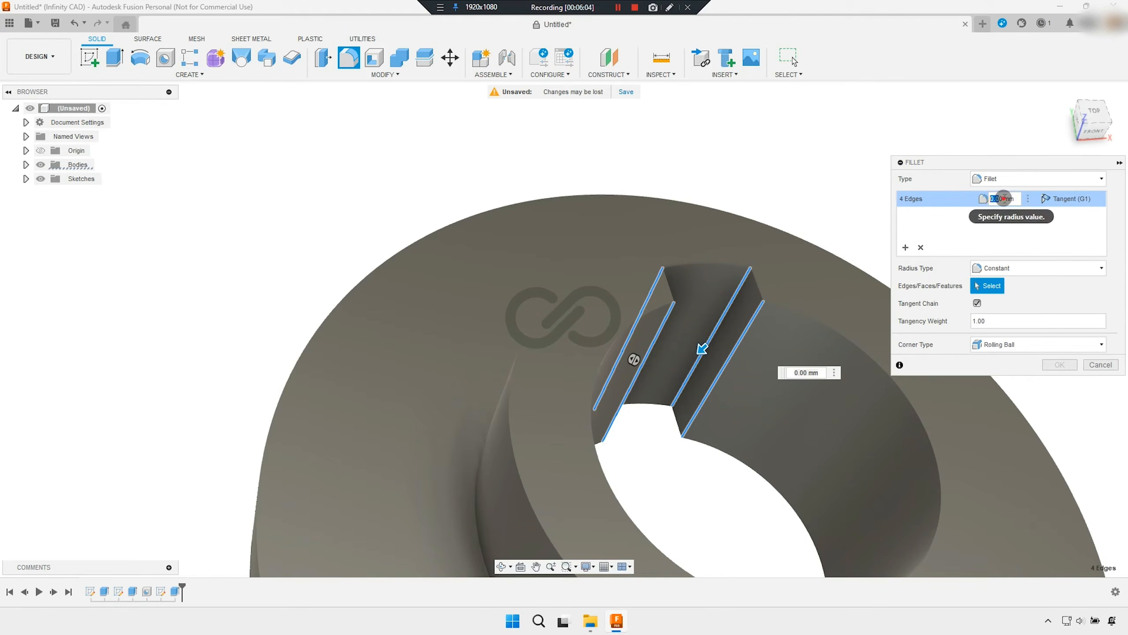
text(3)
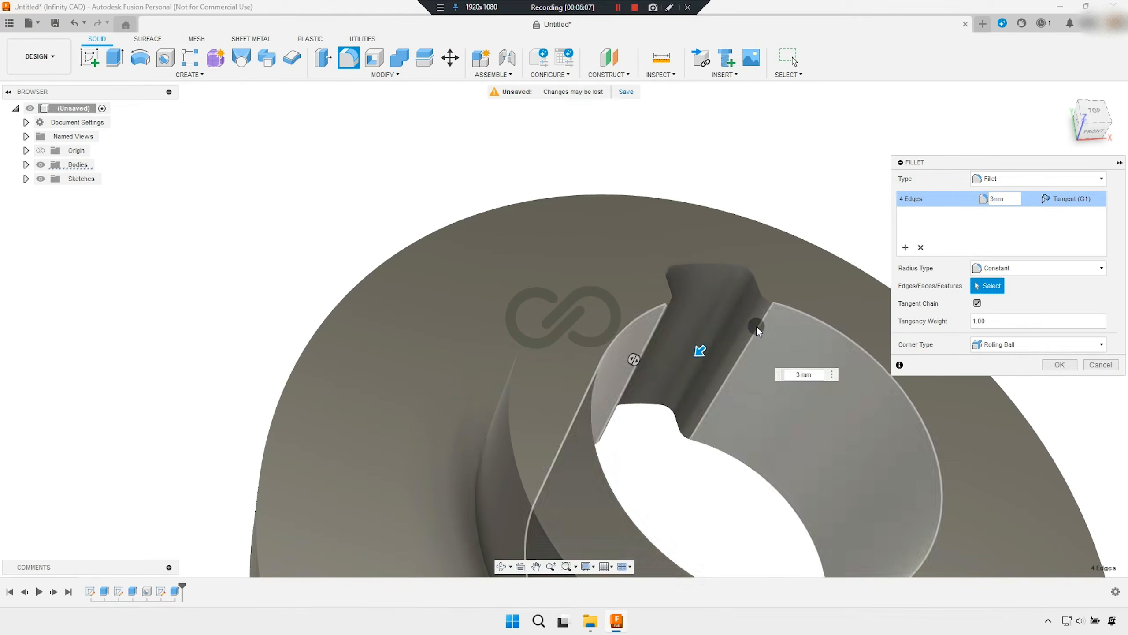
click(1059, 365)
Start a circular pattern of features and select the notch cut and its fillet as the objects.
scroll(646, 310, down, 4)
shift+middle_drag(636, 308, 640, 338)
scroll(640, 338, up, 3)
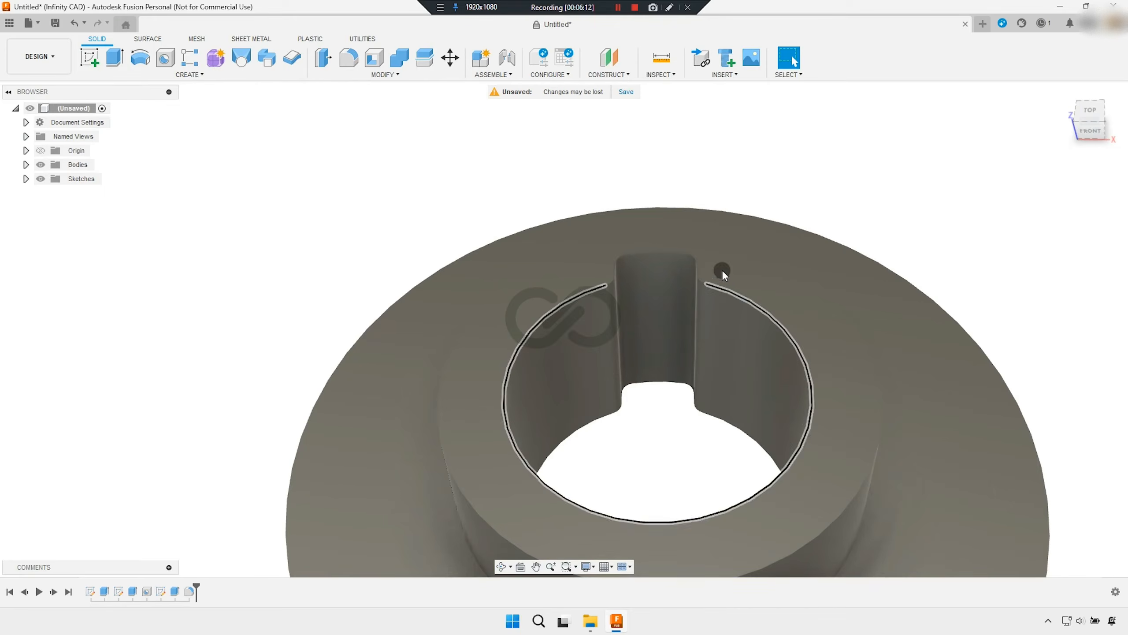
scroll(726, 276, up, 2)
text(s)
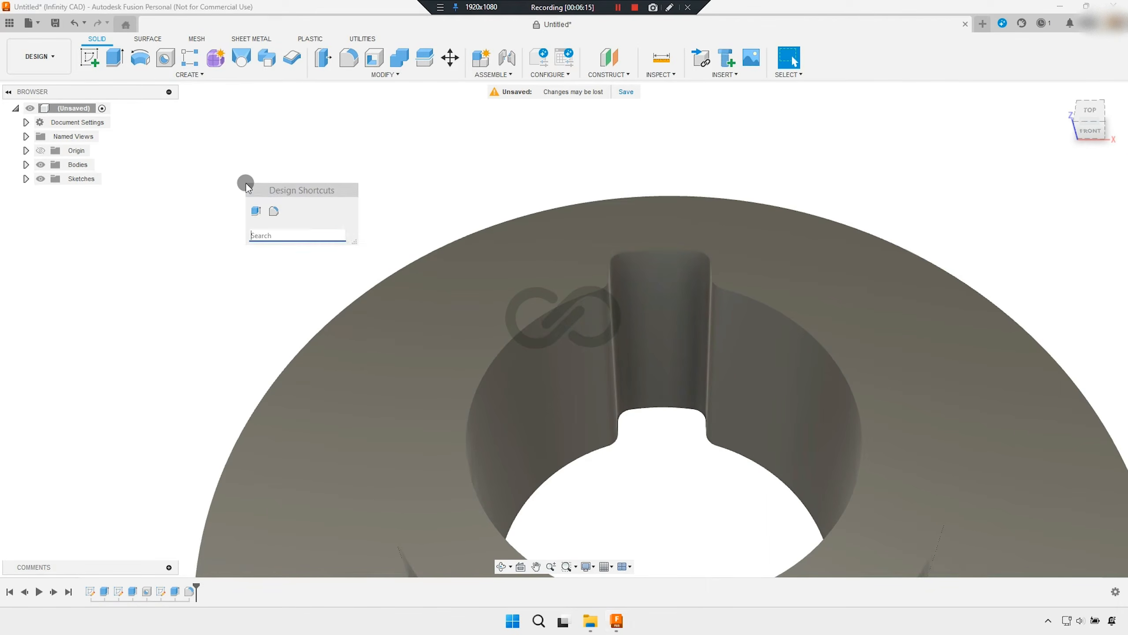
text(cir)
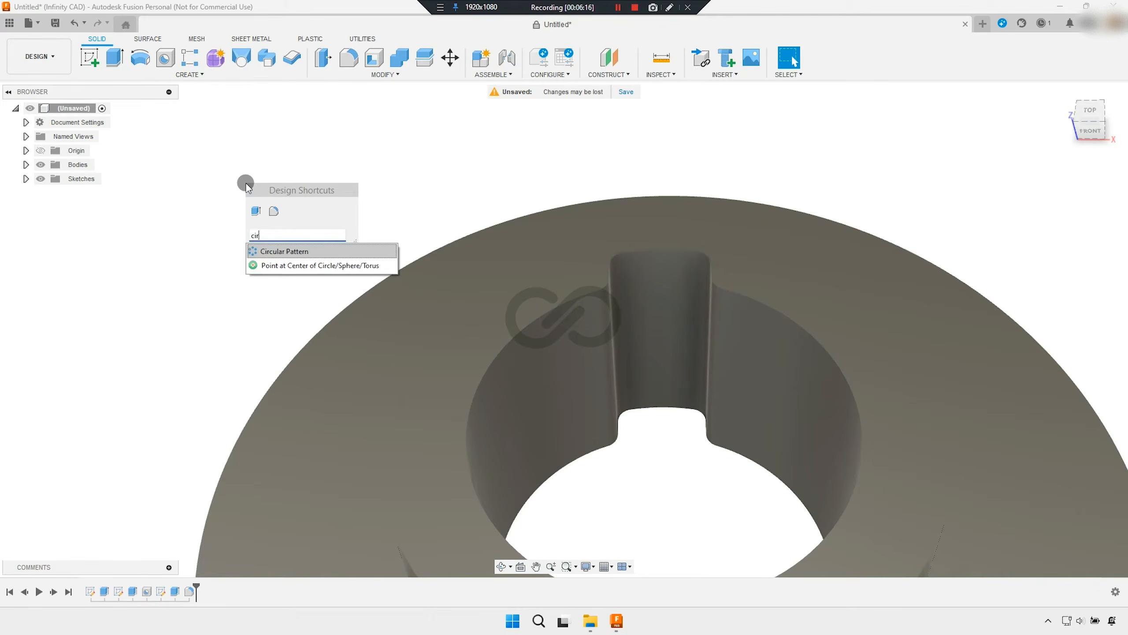
click(297, 251)
click(1060, 197)
click(1061, 198)
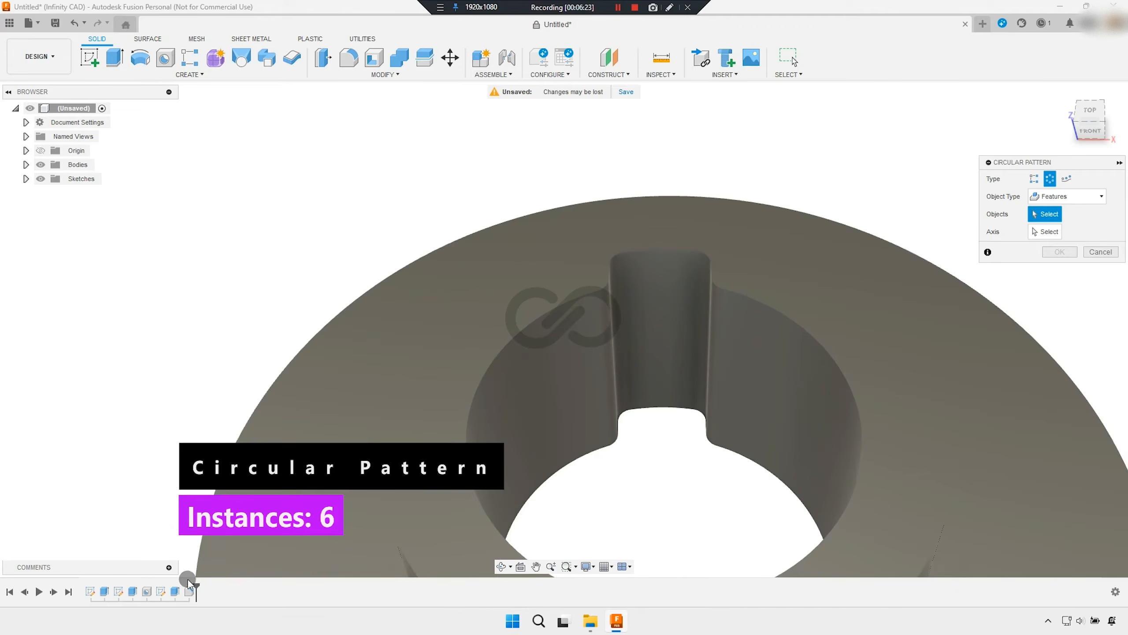
click(189, 591)
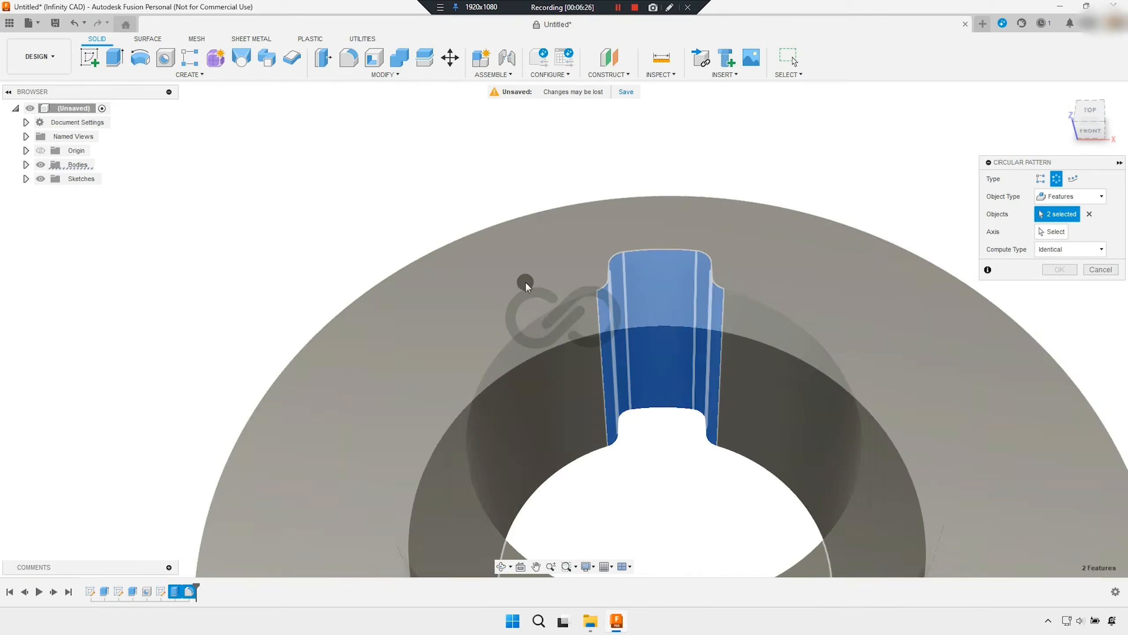
click(524, 285)
Pattern the selected features around the boss's outer cylindrical face with a quantity of 6 and full distribution.
click(1059, 236)
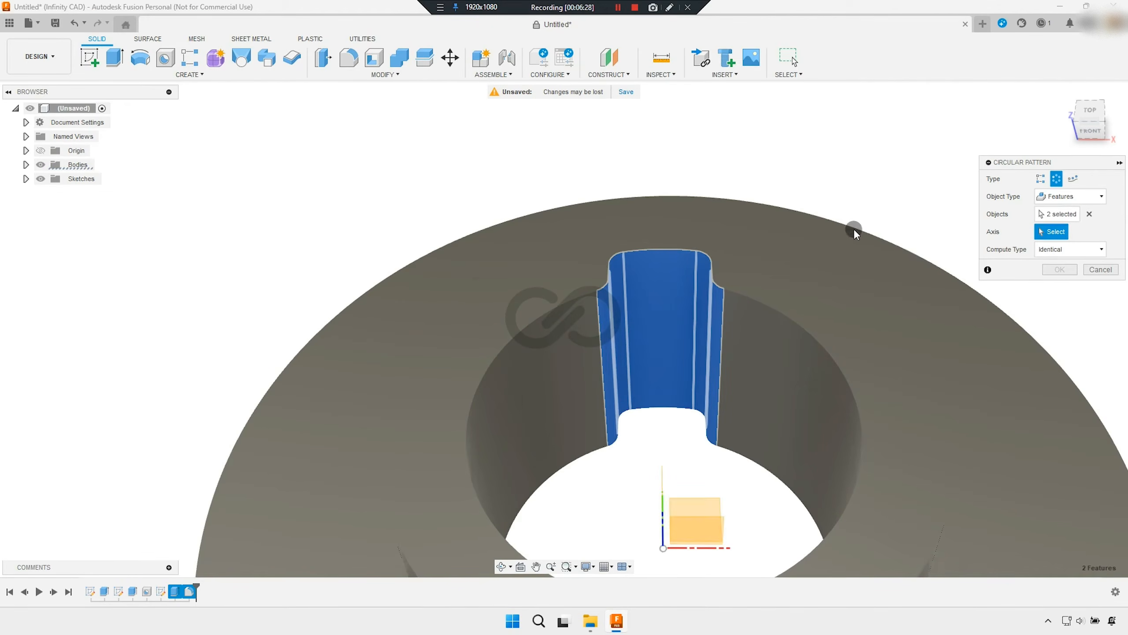
scroll(742, 195, down, 5)
click(596, 407)
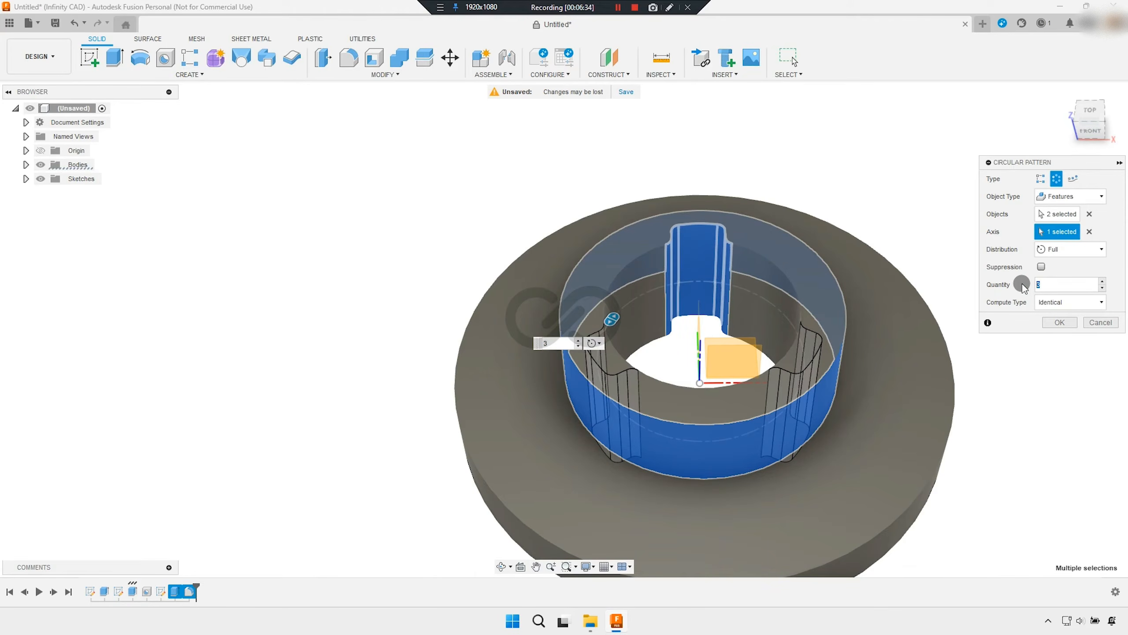
text(6)
click(1062, 326)
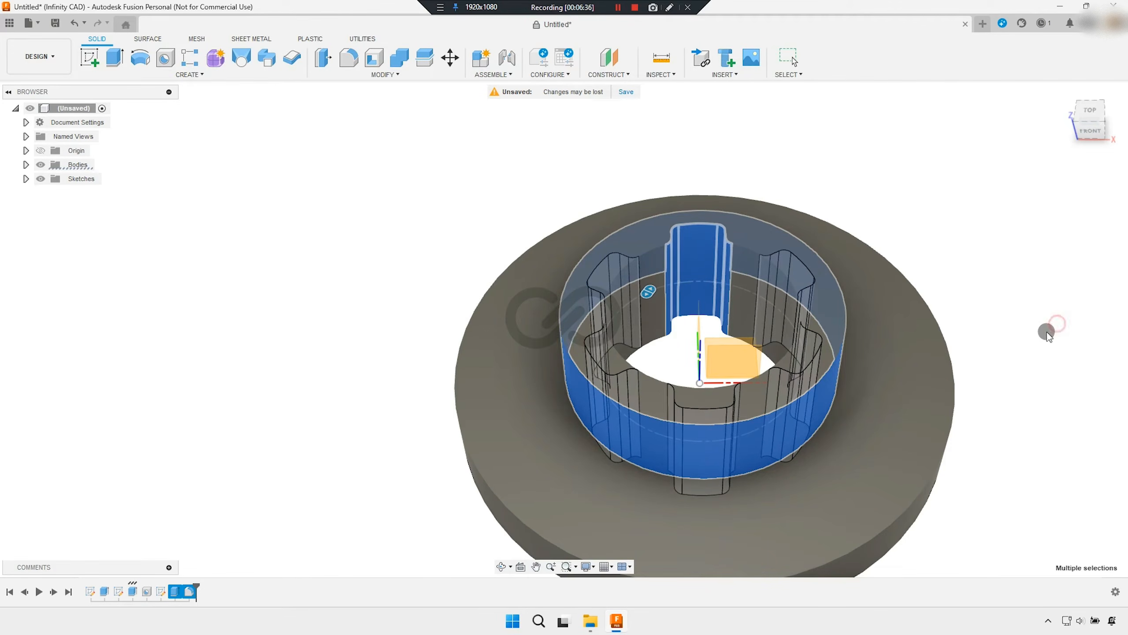
scroll(658, 375, up, 3)
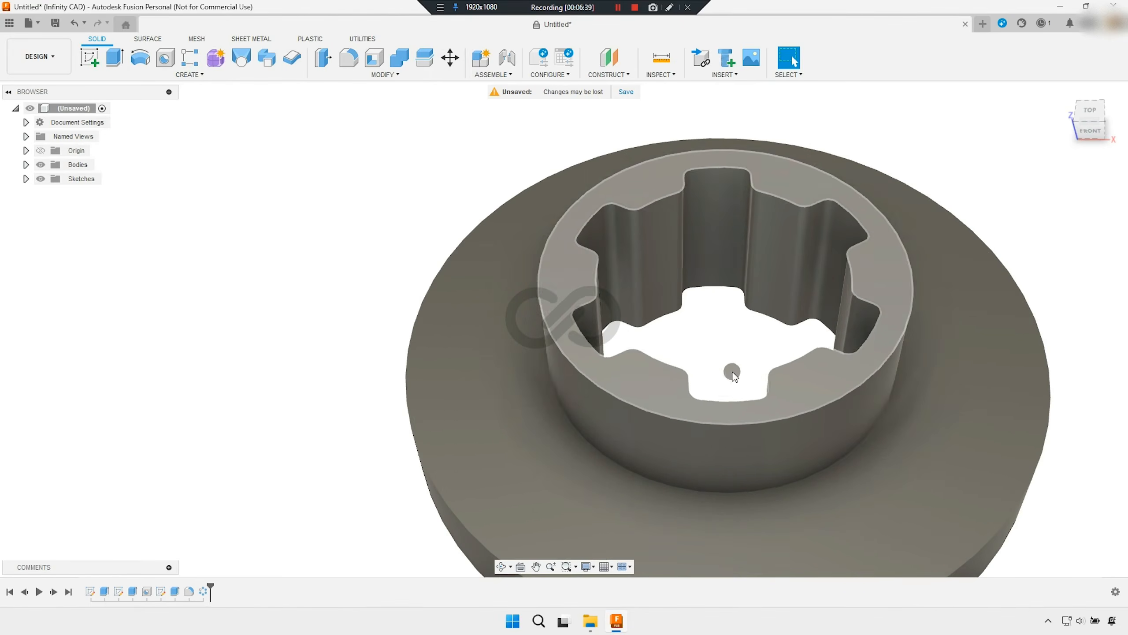
Create a sketch on the base disc's upper face and turn on the Slice display.
scroll(625, 311, down, 3)
shift+middle_drag(640, 372, 496, 325)
click(479, 309)
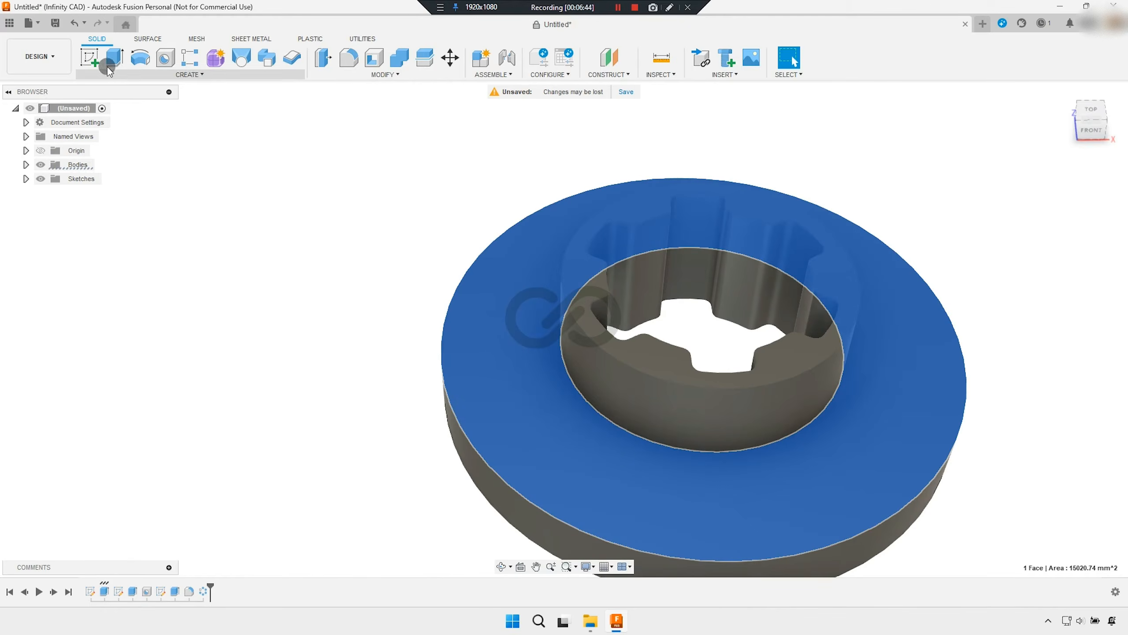
click(93, 60)
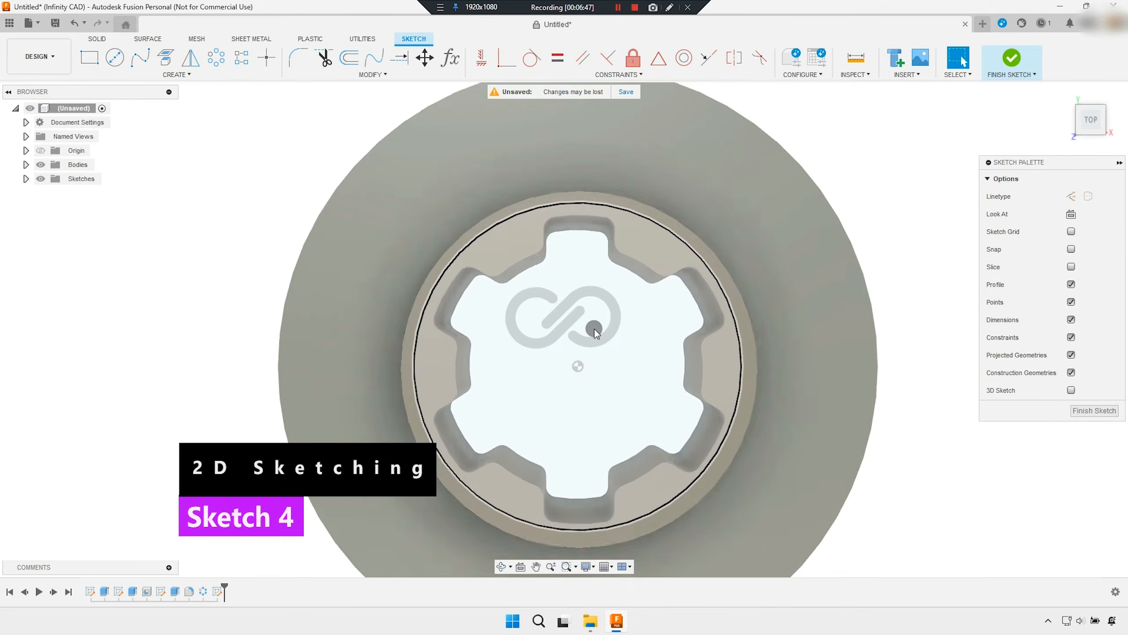
click(1071, 267)
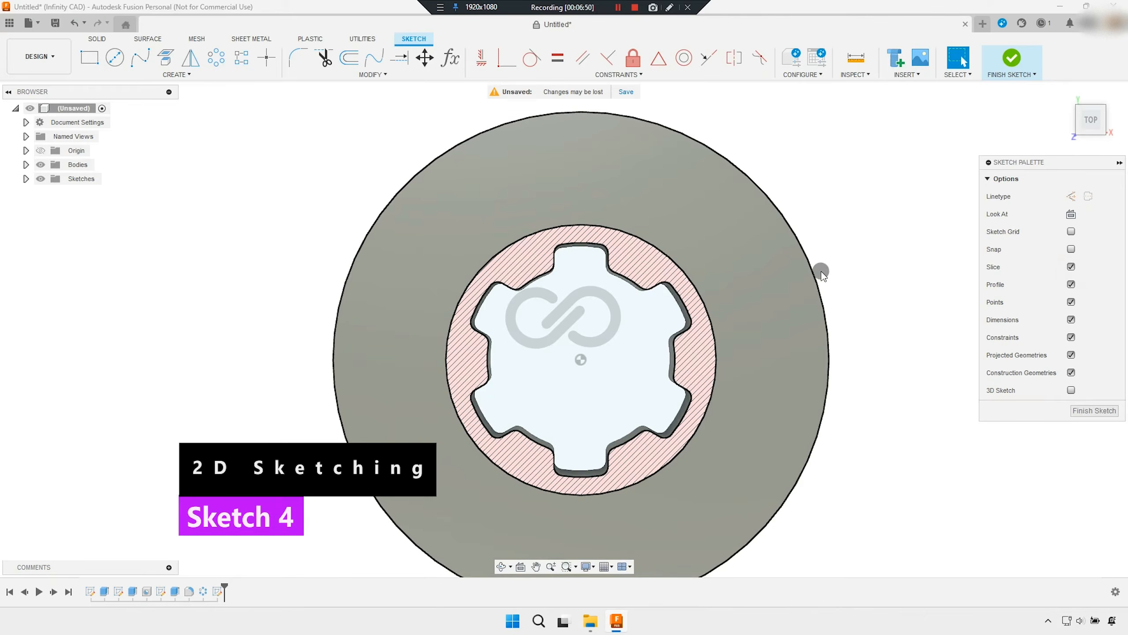
Place a sketch point on the base ring about 60 mm above the origin and constrain it vertically to the origin.
click(268, 58)
click(586, 180)
right_click(314, 220)
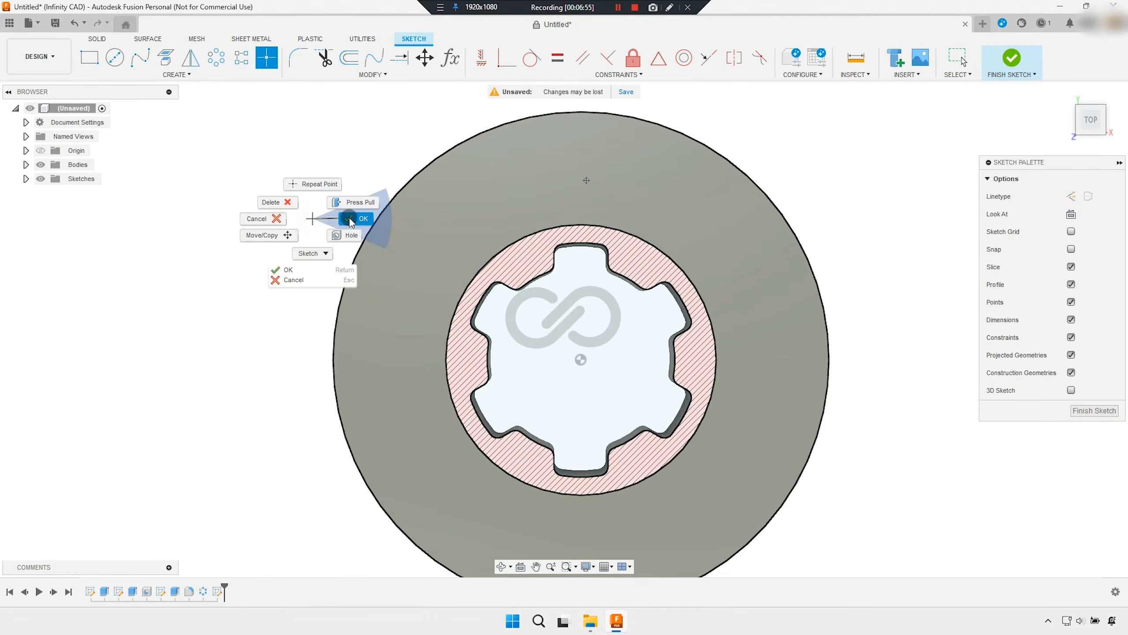
click(355, 220)
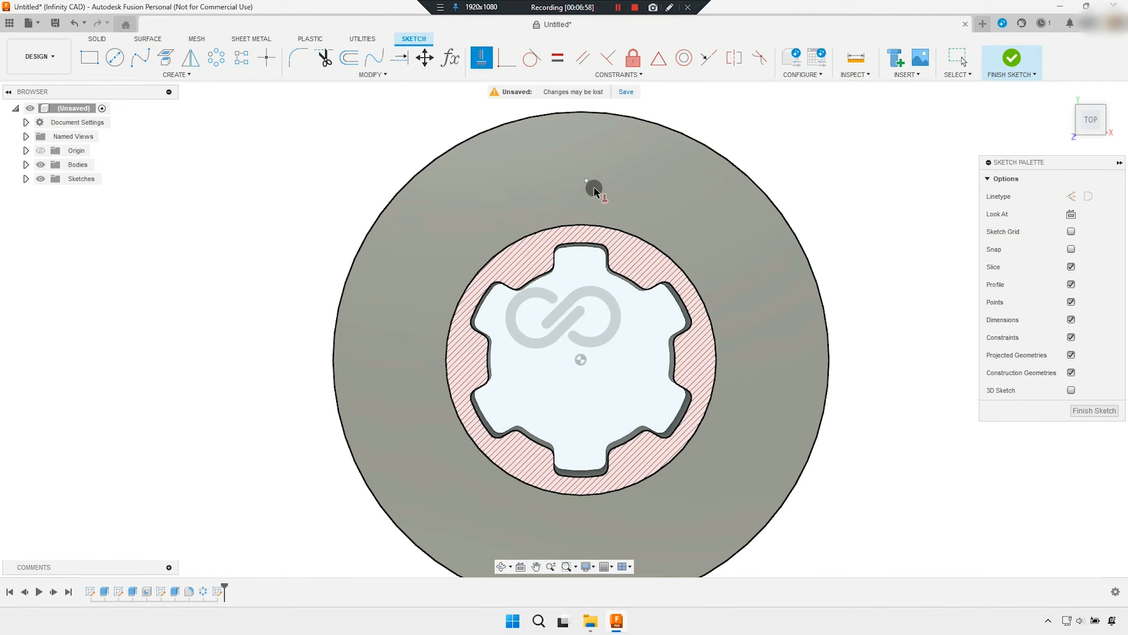
click(581, 360)
right_click(595, 317)
click(637, 315)
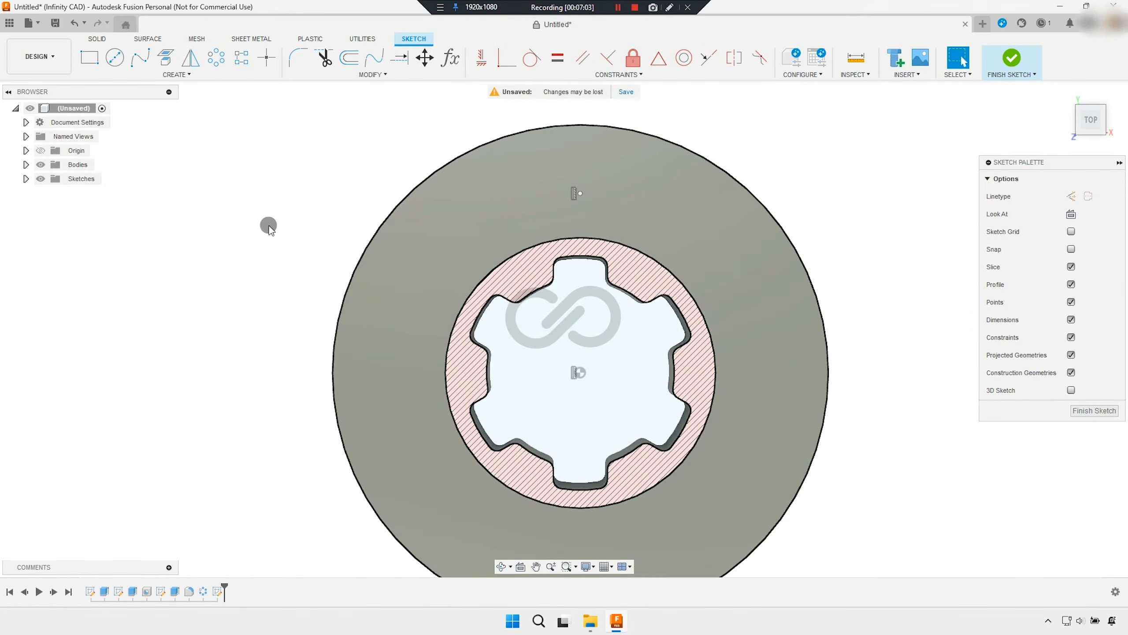
Dimension the vertical distance between the sketch point and the origin as 59 mm, and finish the sketch.
click(579, 372)
click(304, 264)
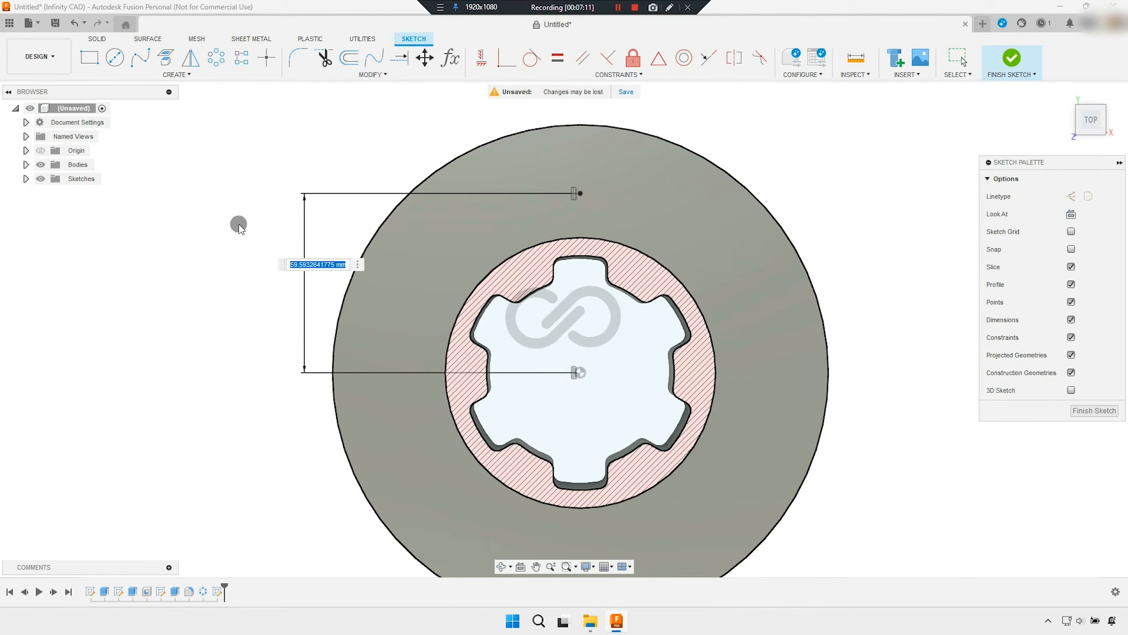
key(Return)
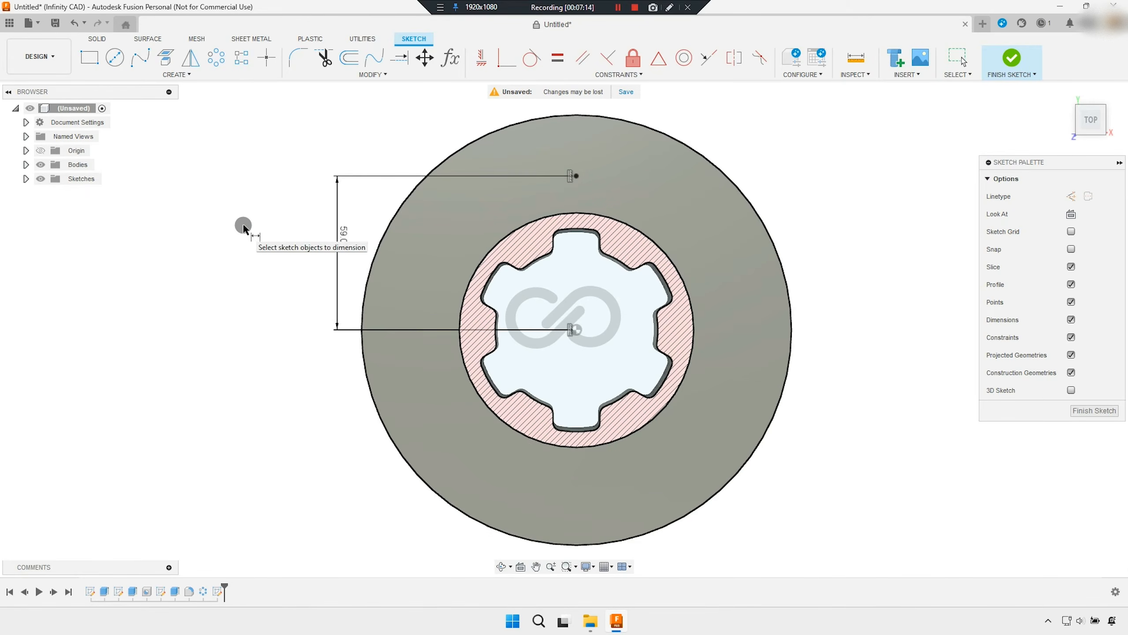
right_click(245, 228)
click(216, 235)
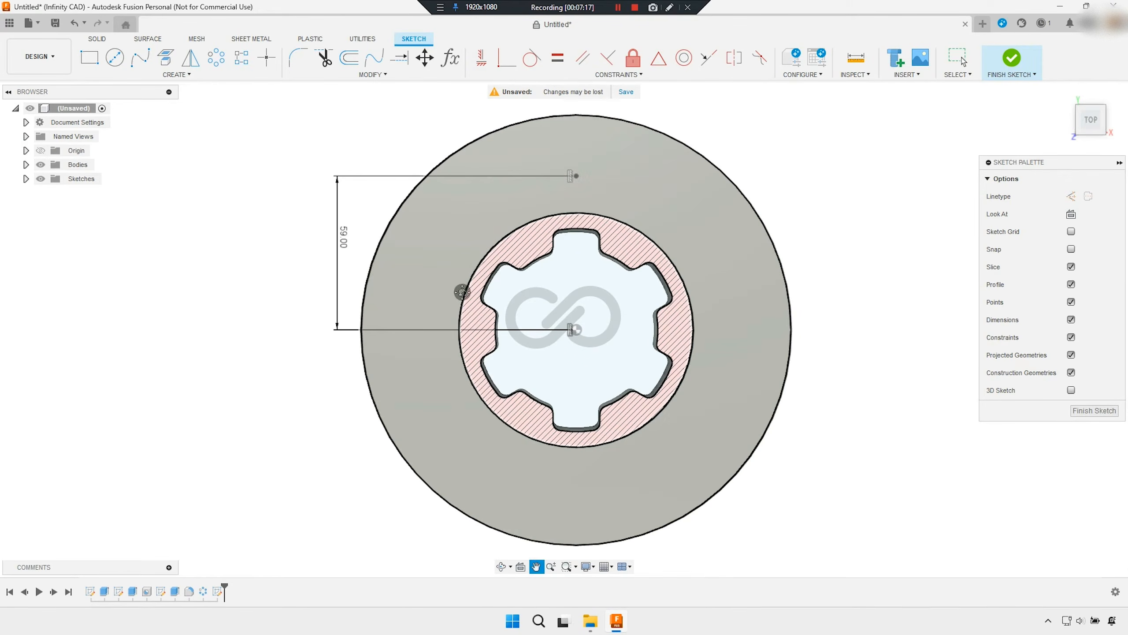
scroll(574, 366, up, 3)
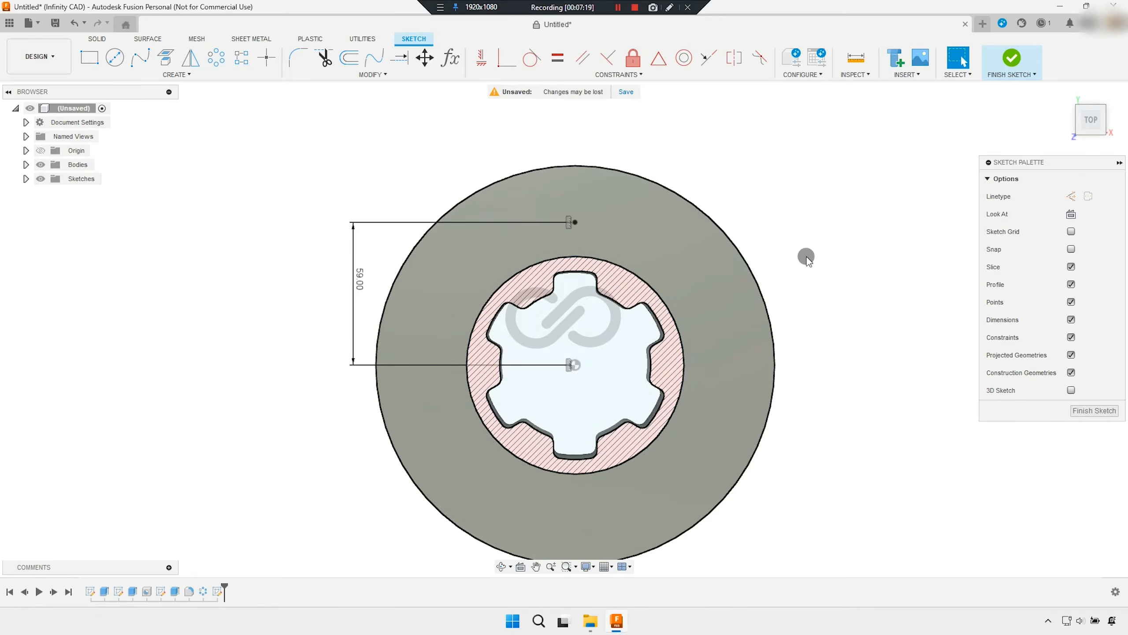
click(1012, 60)
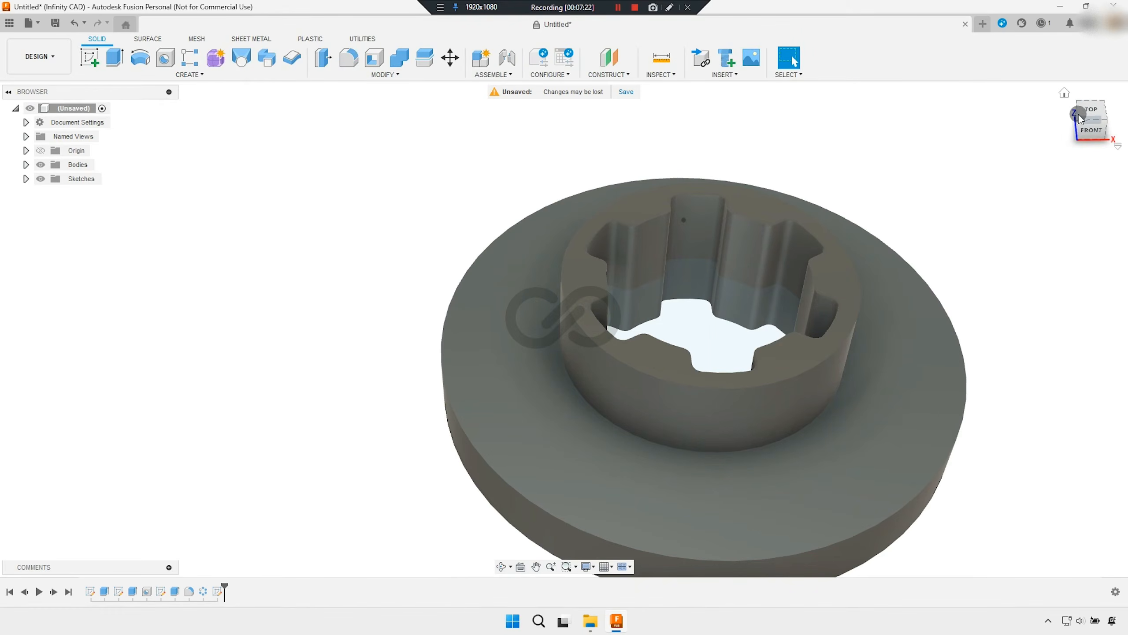
Start a simple hole at the sketch point on the base ring and set its diameter to 12 mm.
drag(1081, 103, 971, 146)
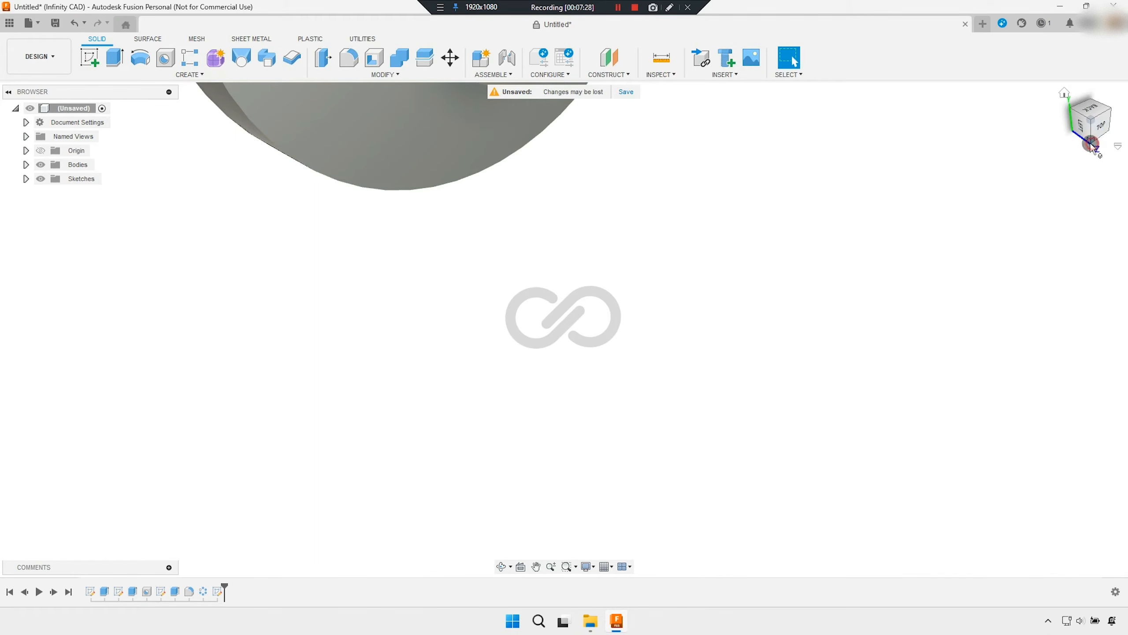
drag(1092, 147, 1063, 138)
shift+middle_drag(541, 378, 564, 316)
click(792, 58)
scroll(681, 409, up, 5)
shift+middle_drag(681, 409, 179, 182)
click(164, 58)
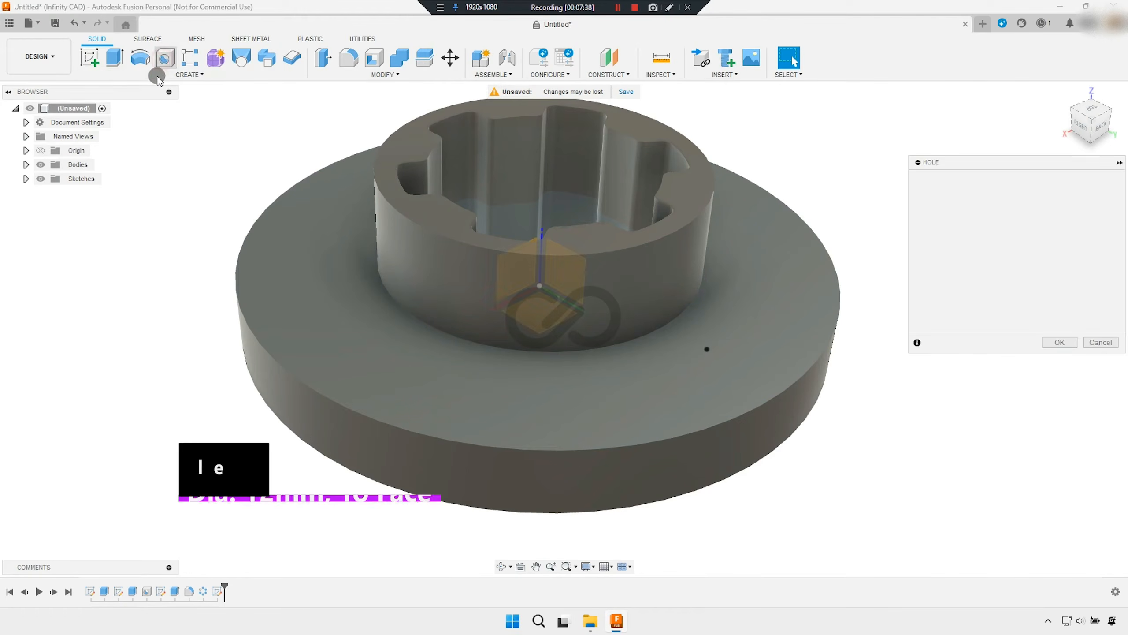
click(722, 352)
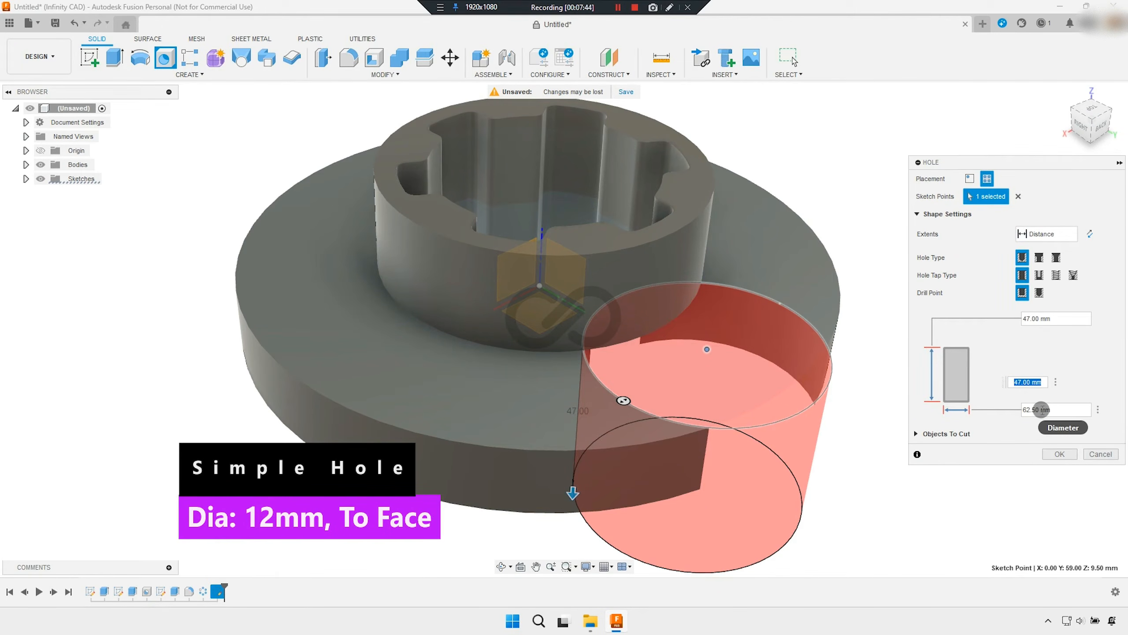
drag(1040, 409, 1017, 413)
key(Return)
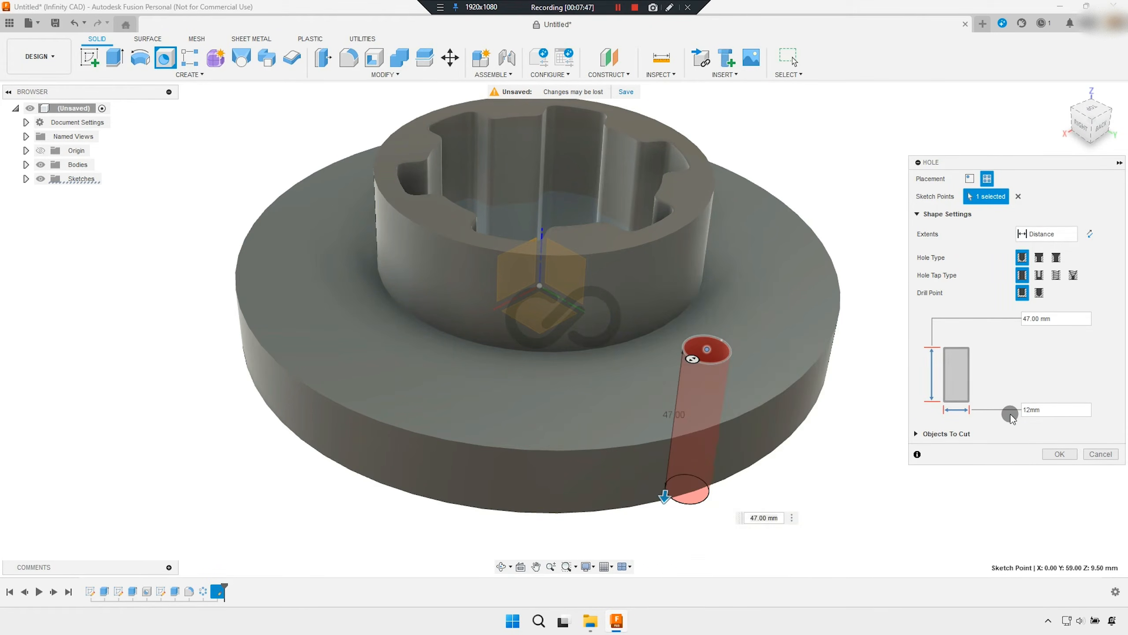
Set the hole's extent to To, ending at the base disc's underside, and create the hole.
click(1033, 234)
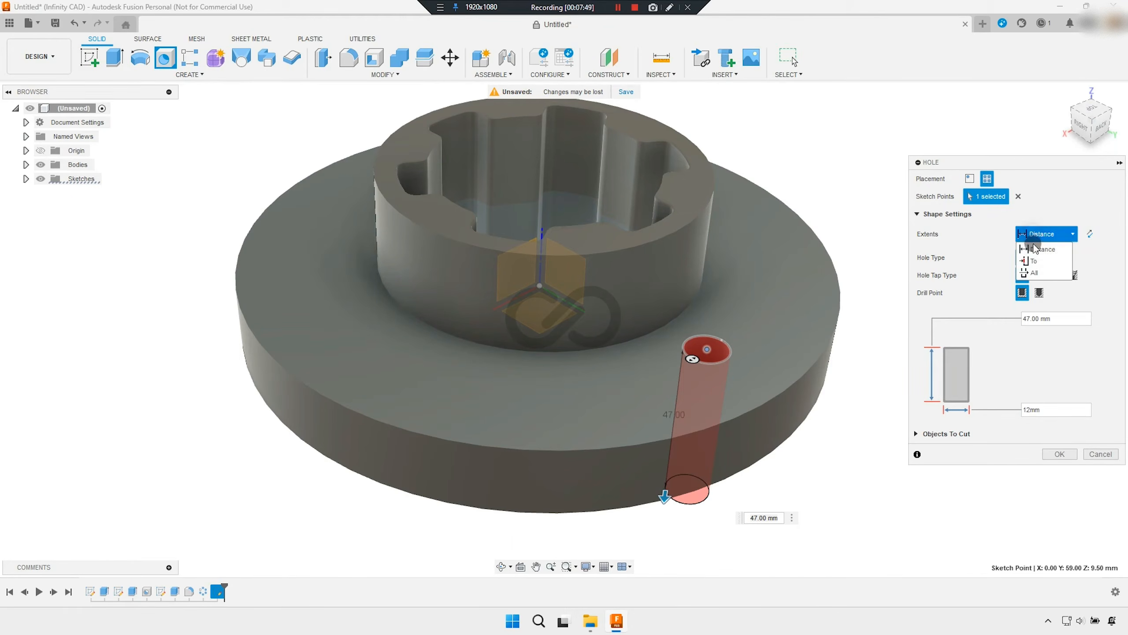
click(1034, 262)
shift+middle_drag(819, 449, 781, 433)
click(1060, 454)
shift+middle_drag(921, 397, 620, 339)
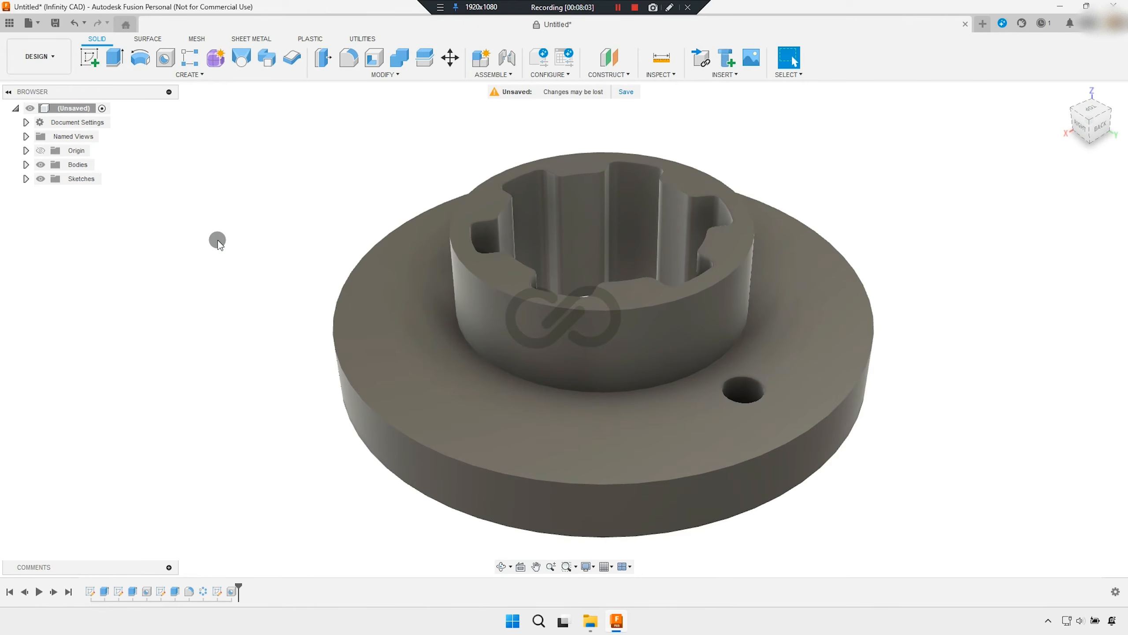
Pattern the 12 mm hole circularly around the boss's outer cylindrical face with full distribution and a quantity of 8.
text(s)
text(cir)
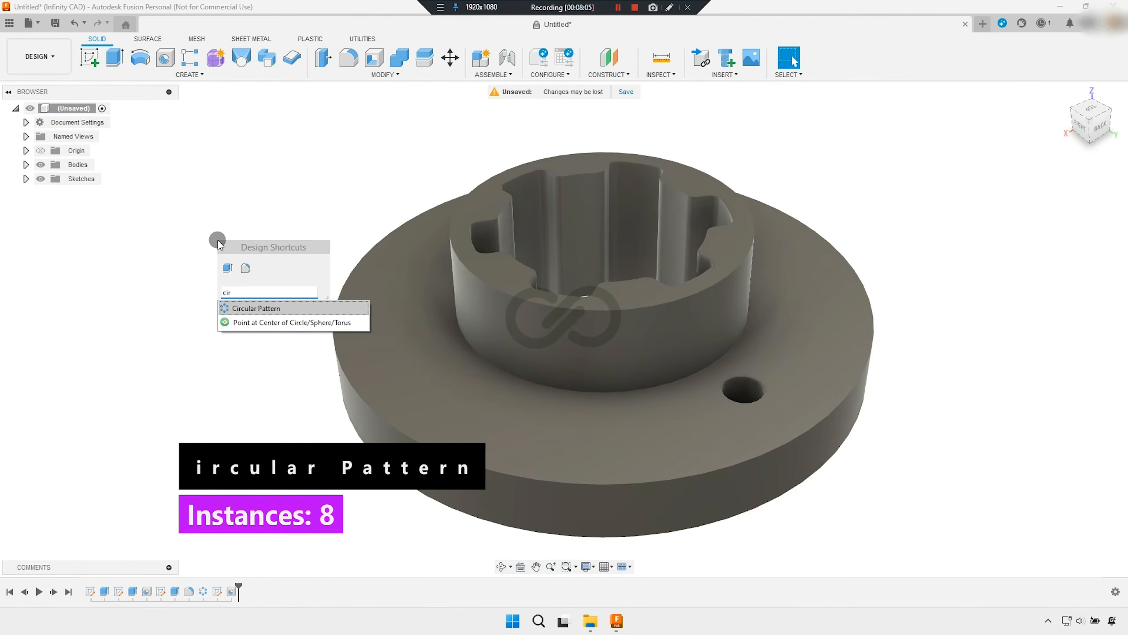
click(264, 311)
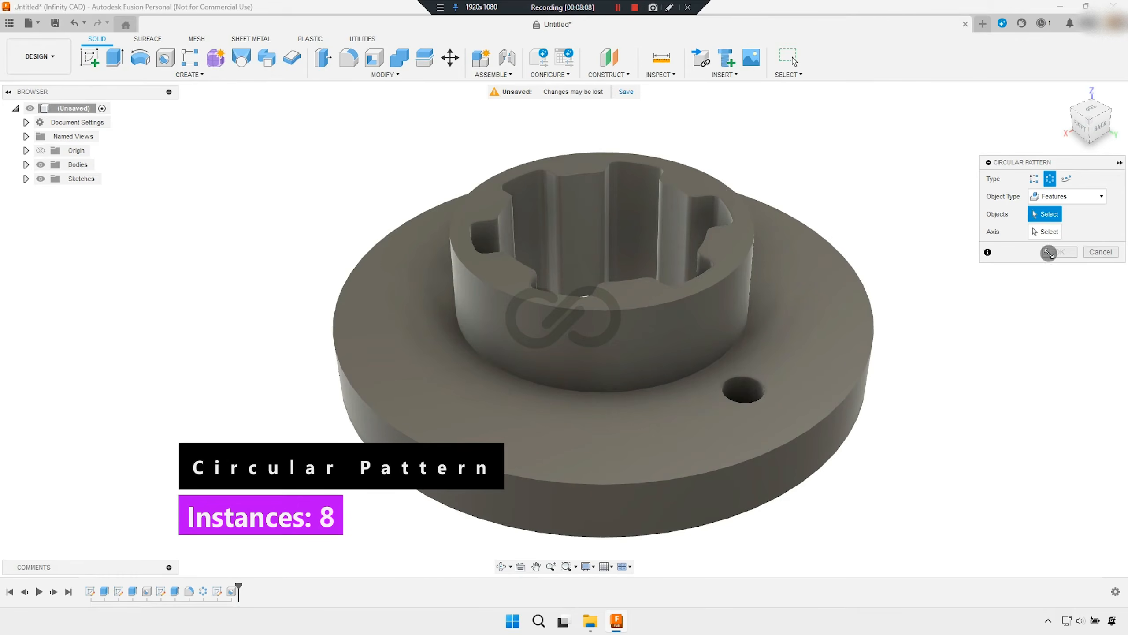
click(231, 591)
click(1052, 232)
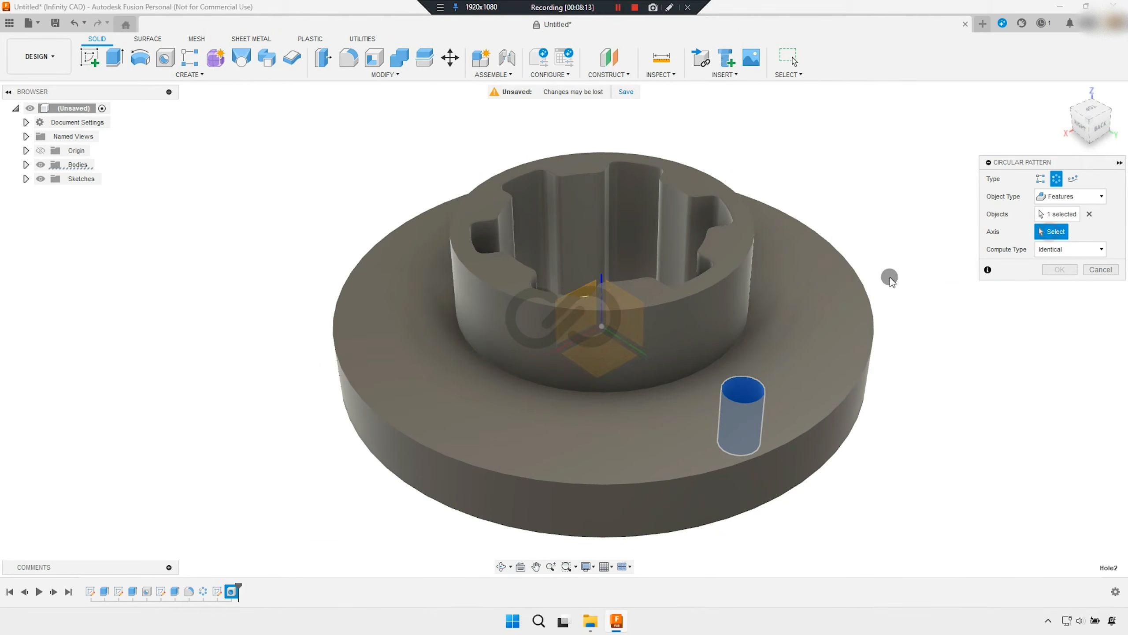
click(688, 320)
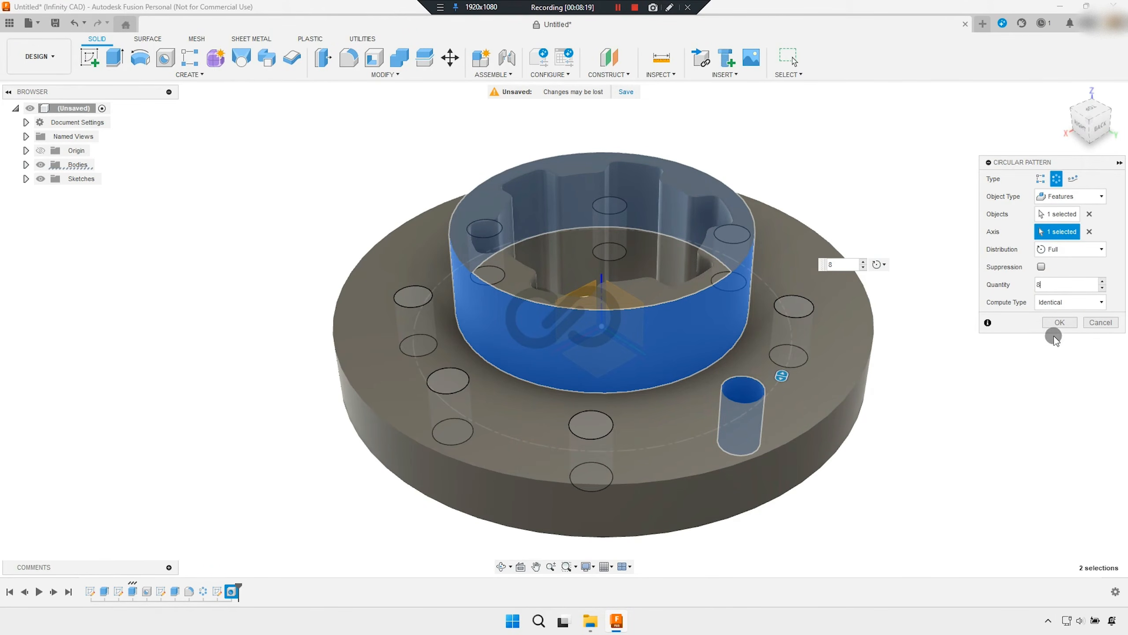
click(1060, 322)
Start an equal-distance chamfer of 2 mm on the boss's upper outer edge.
shift+middle_drag(617, 351, 612, 358)
scroll(533, 353, up, 2)
shift+middle_drag(487, 348, 534, 364)
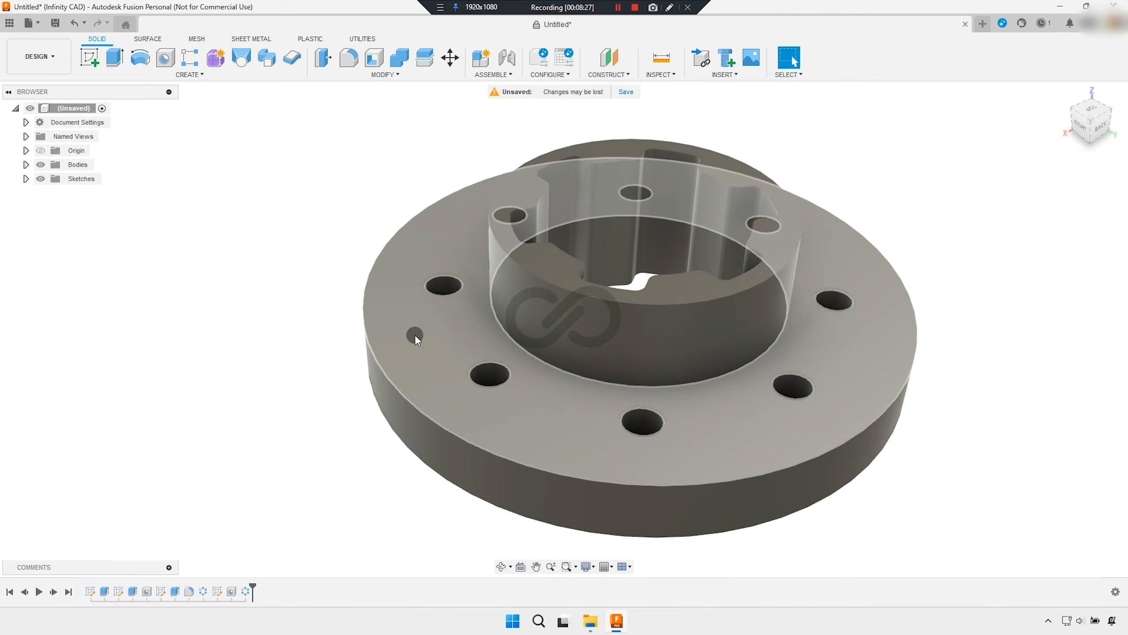
shift+middle_drag(416, 316, 317, 339)
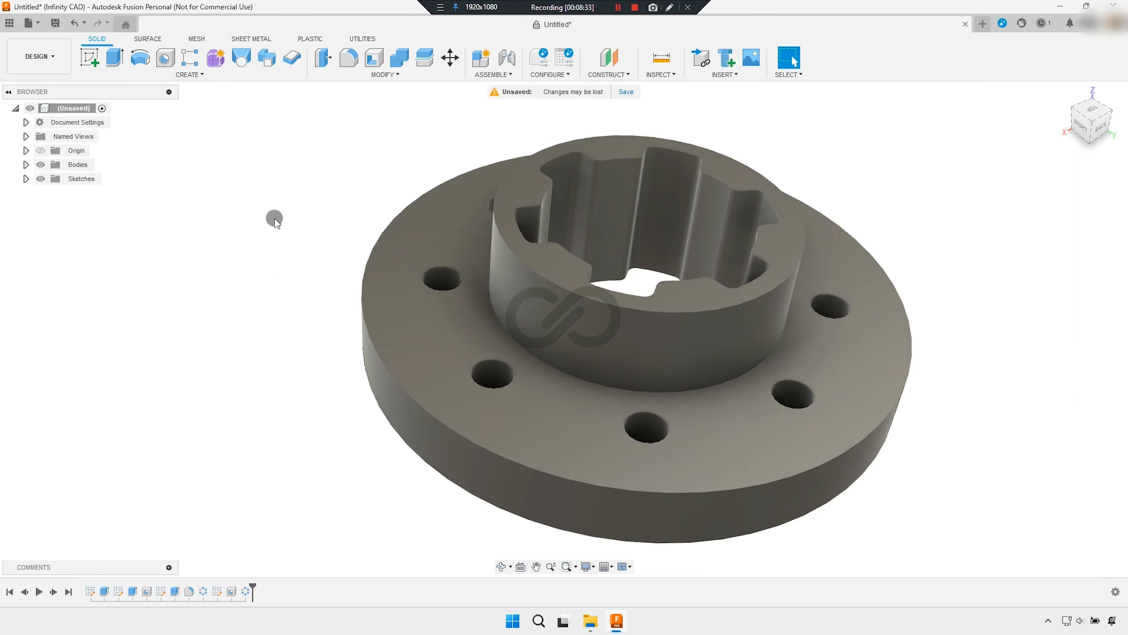
text(scha)
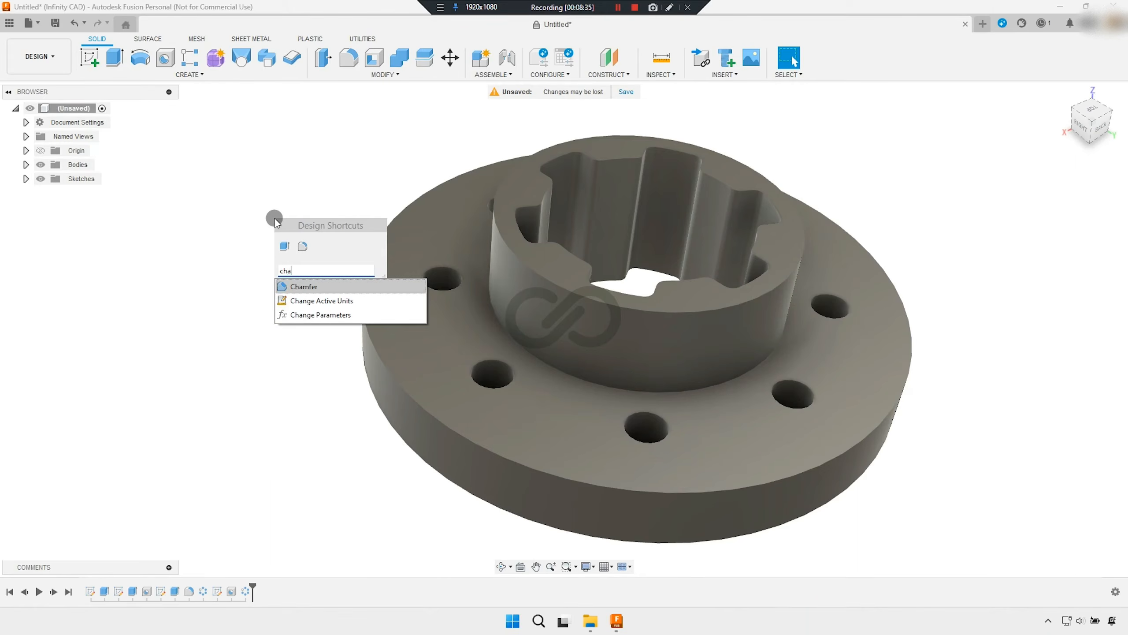
click(317, 286)
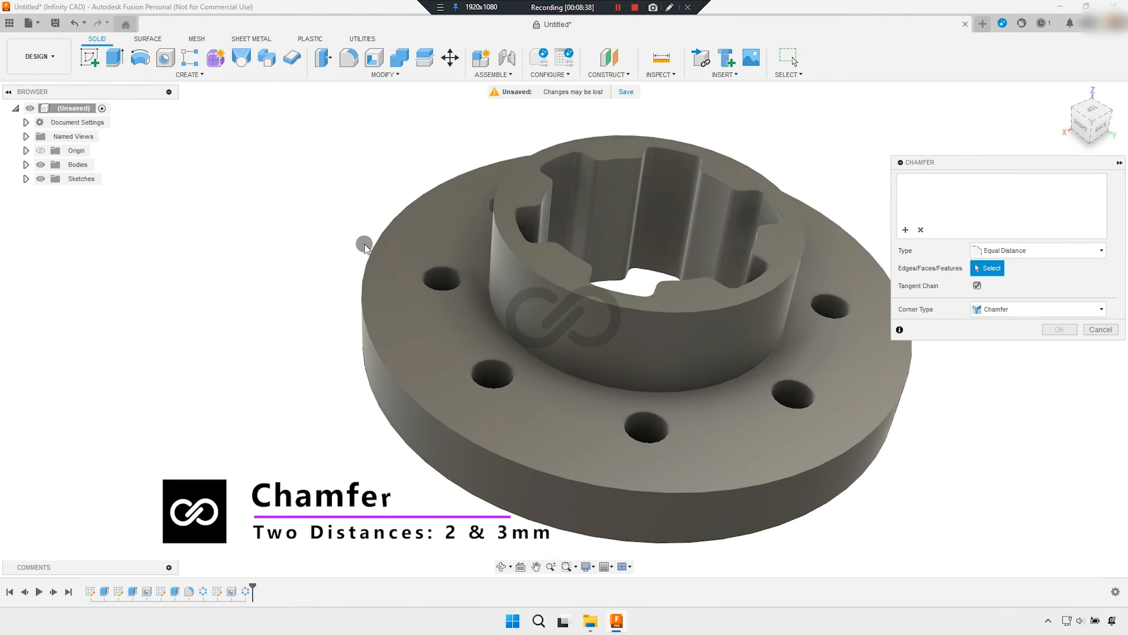
click(502, 235)
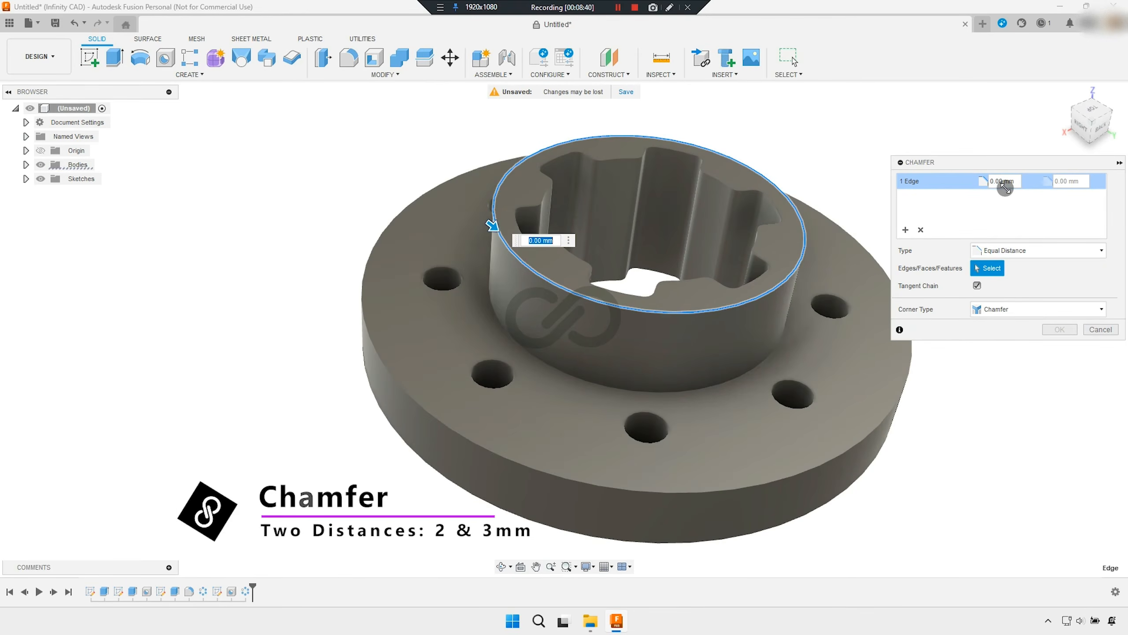
double_click(1003, 179)
text(2)
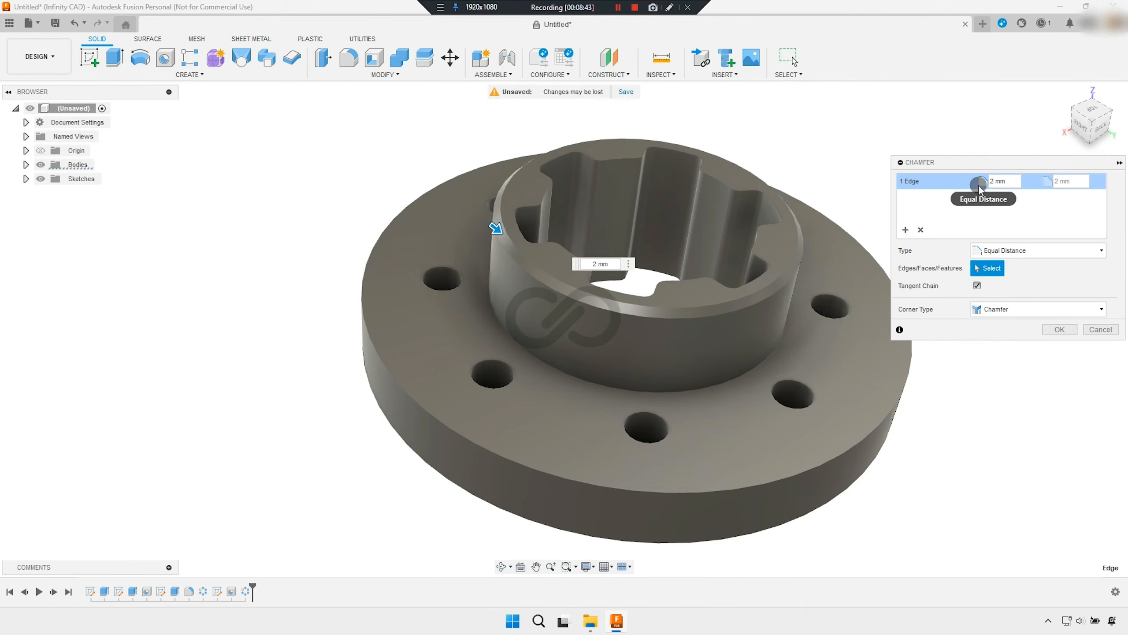
Add a second chamfer selection of 3 mm on the base disc's upper outer edge and apply both chamfers.
click(905, 230)
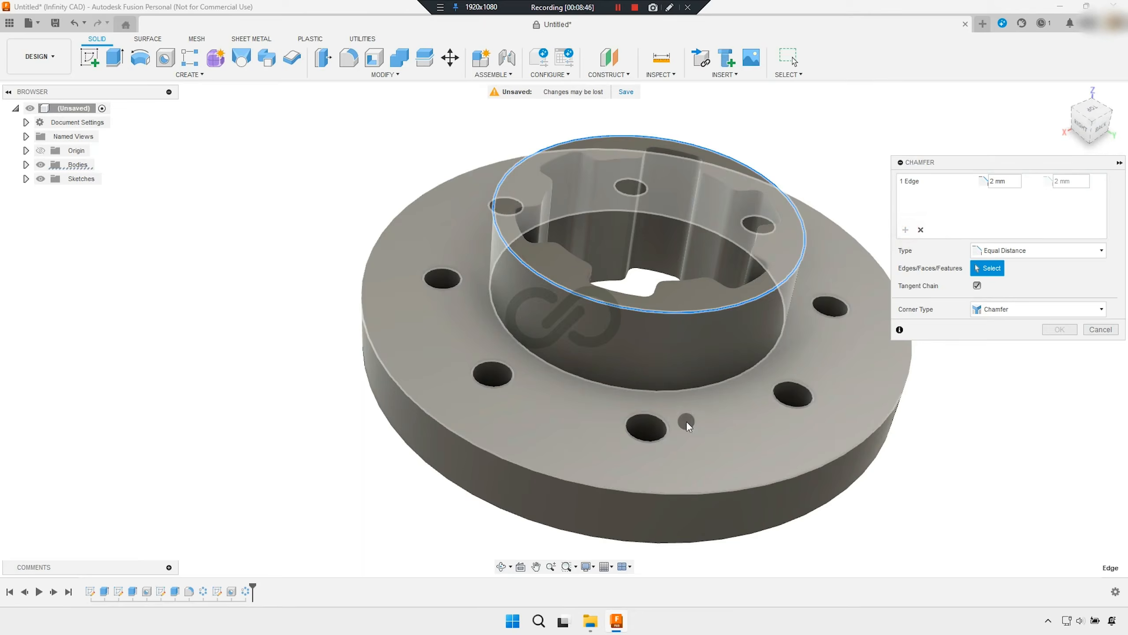
click(409, 401)
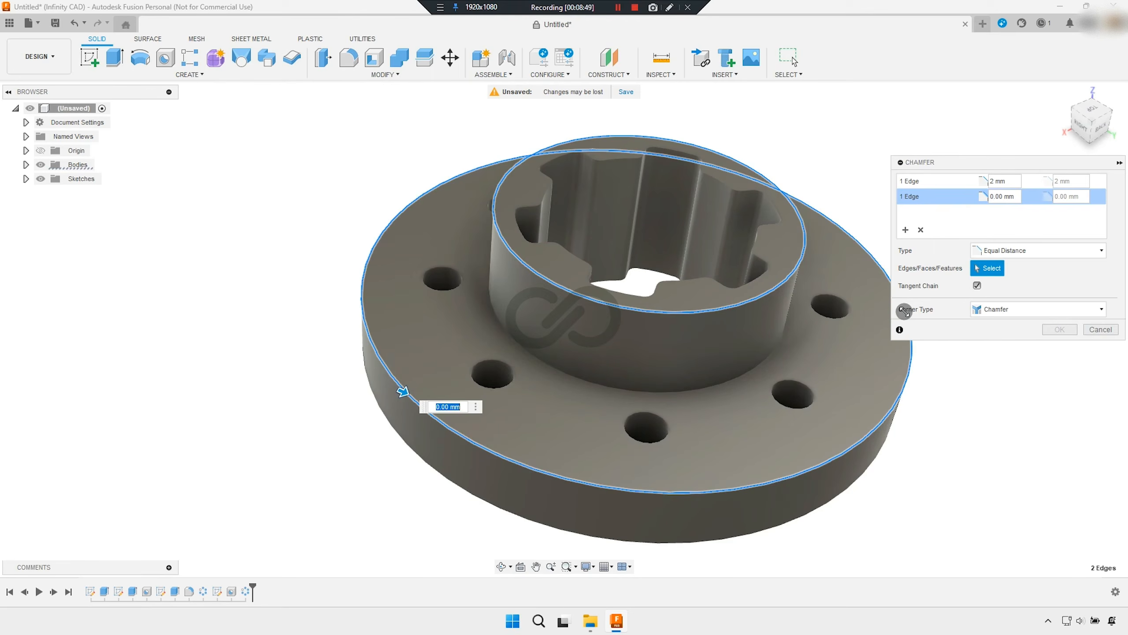
double_click(1003, 196)
text(3)
key(Return)
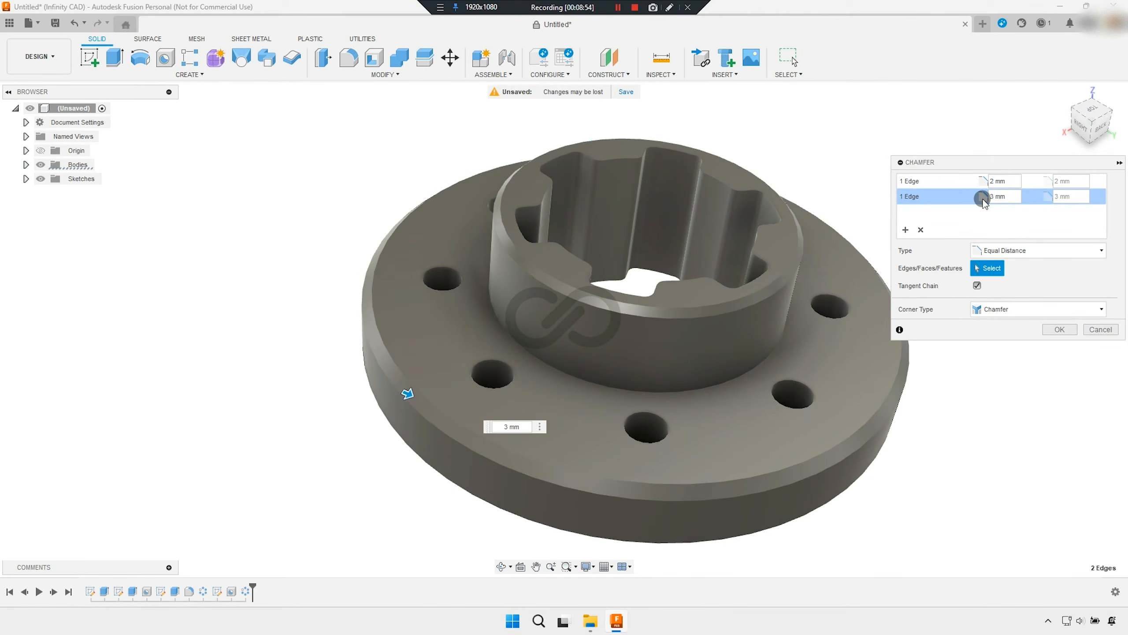
click(1060, 330)
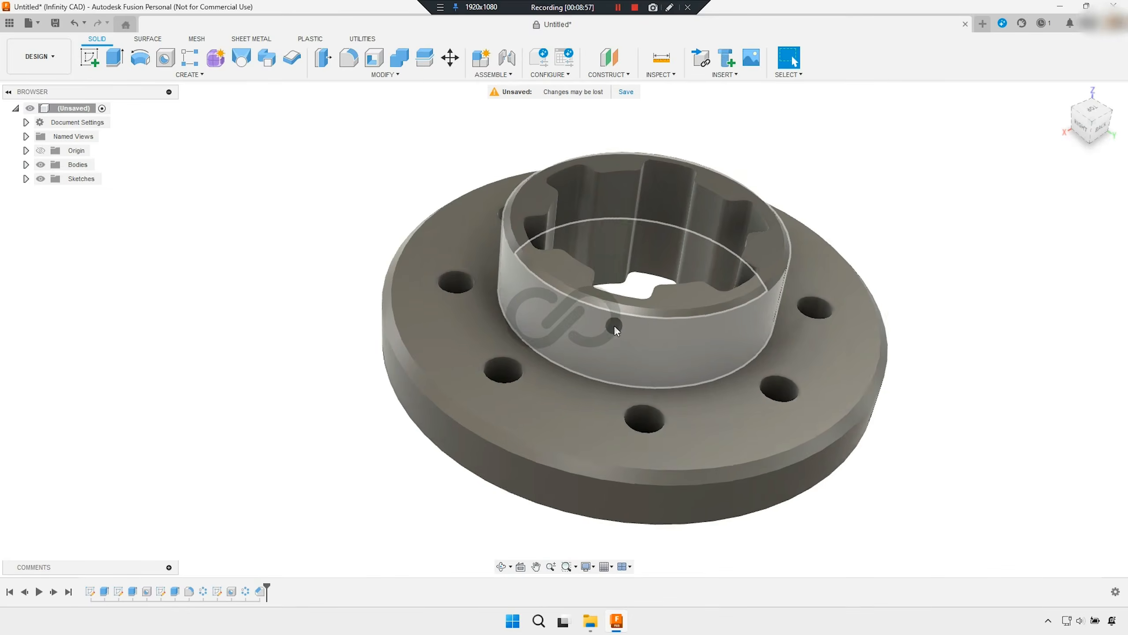
Create a new sketch on the base disc's upper ring face.
scroll(616, 324, down, 2)
click(474, 238)
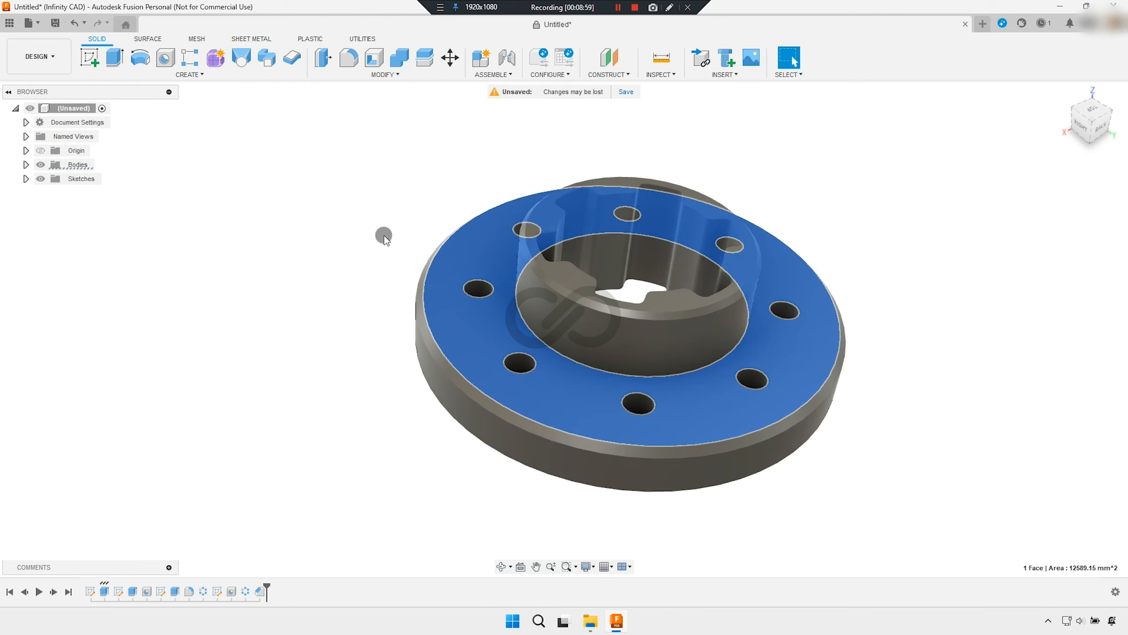
click(91, 60)
middle_drag(575, 301, 580, 335)
scroll(587, 314, down, 1)
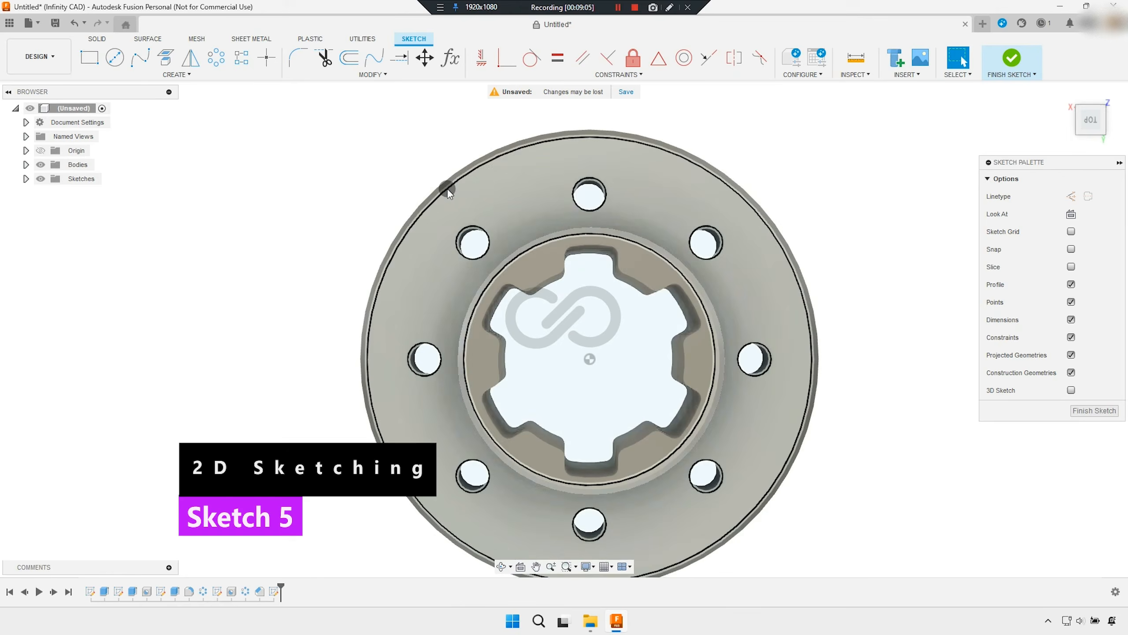
Project the base disc's 165 mm outer edge into the sketch with a projection link and turn on the Slice display.
click(466, 165)
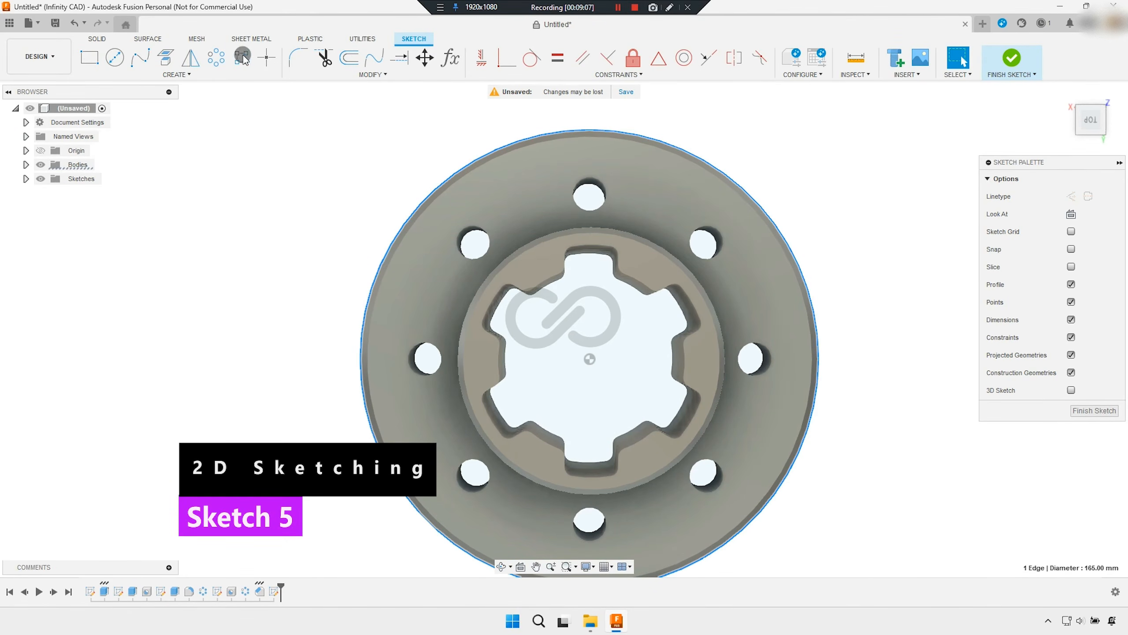
click(169, 62)
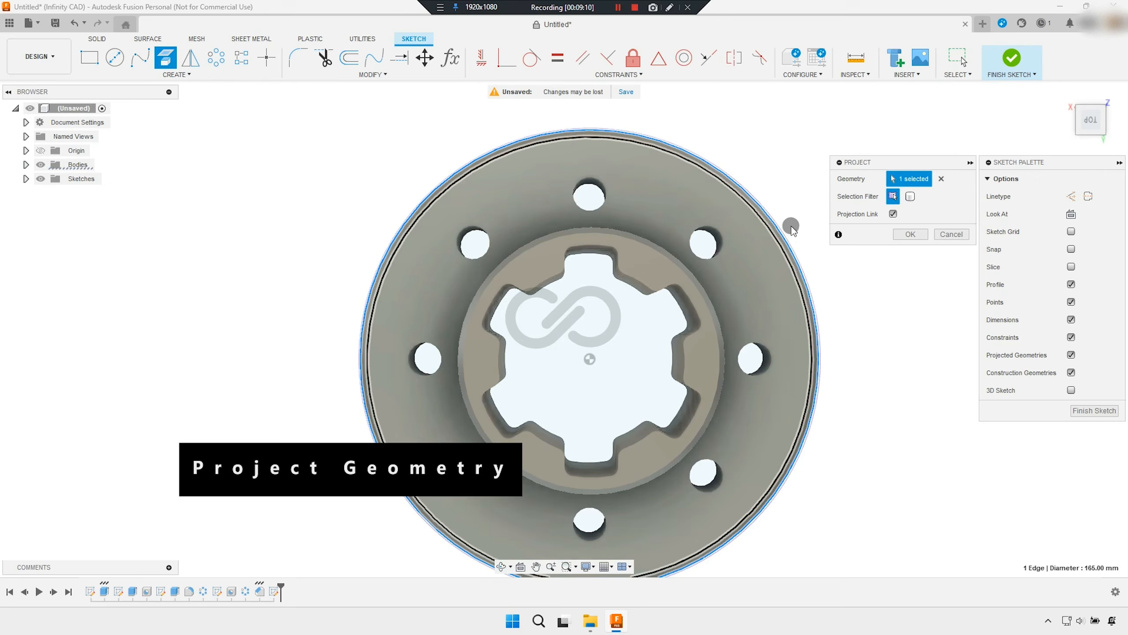
click(911, 234)
click(967, 365)
click(1068, 268)
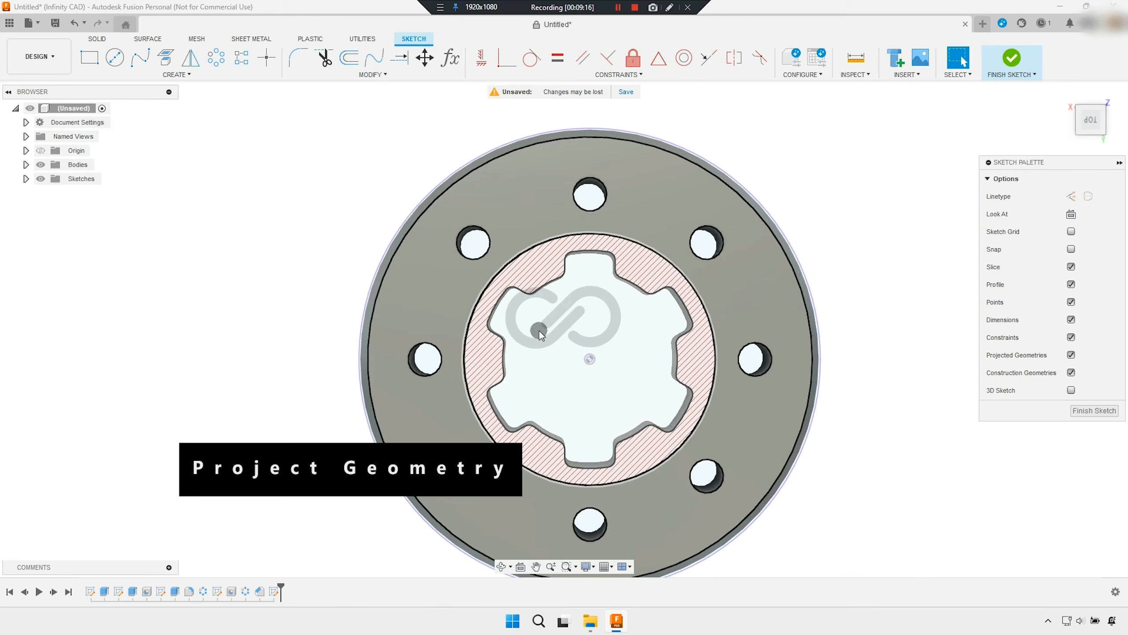
Draw a slanted chord across the projected circle beside the holes and an 82.5 mm line from the origin to the circle.
click(142, 187)
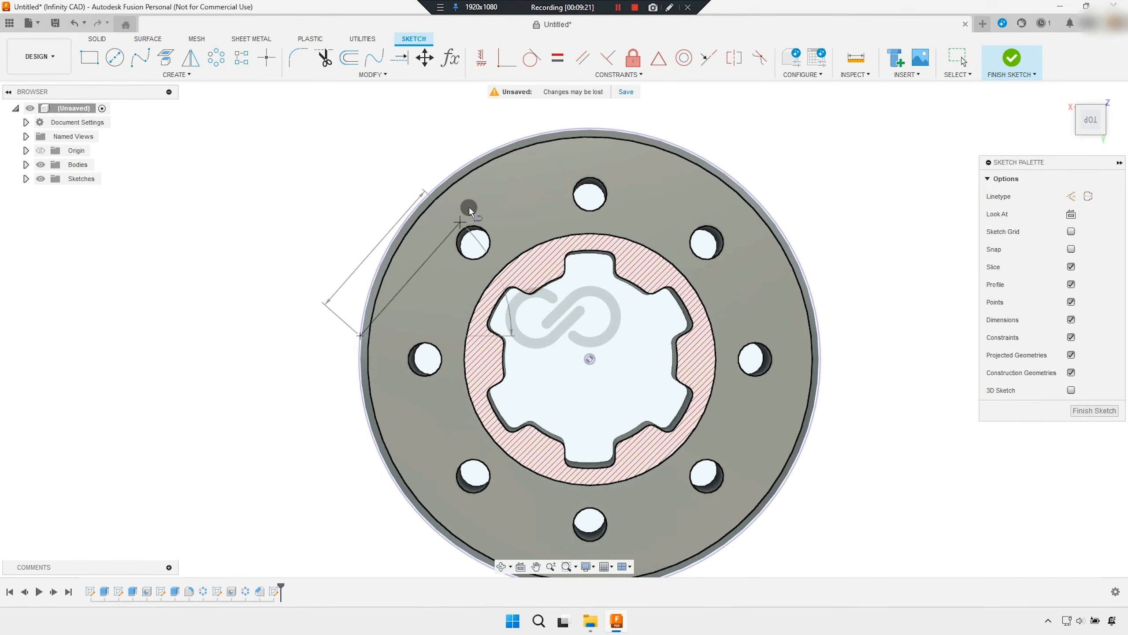
click(509, 141)
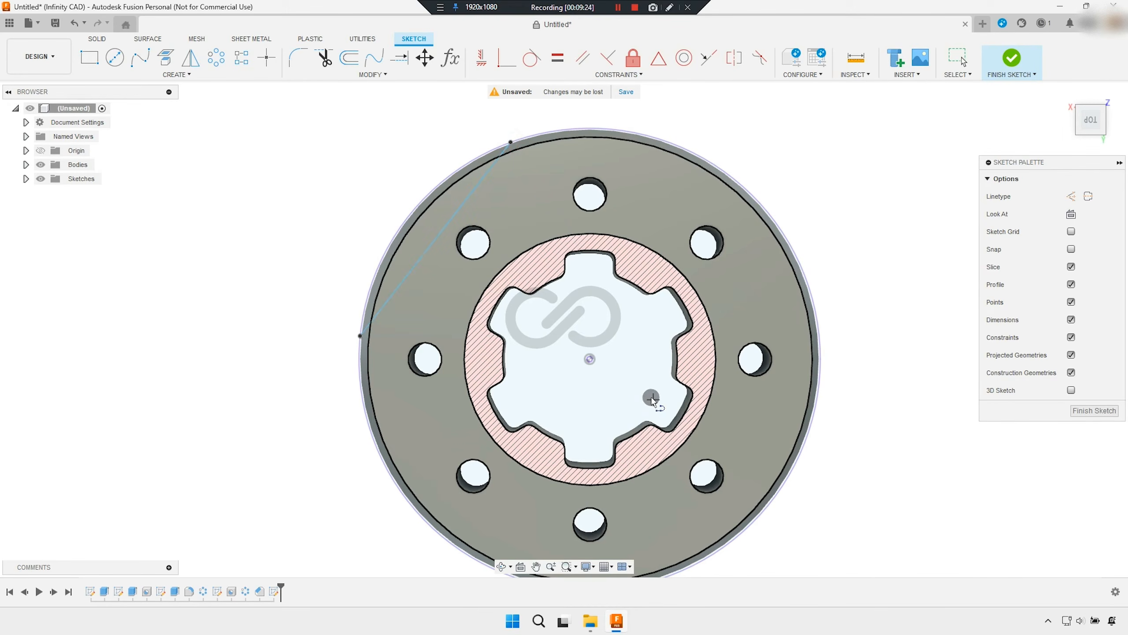
click(595, 129)
right_click(636, 319)
click(672, 320)
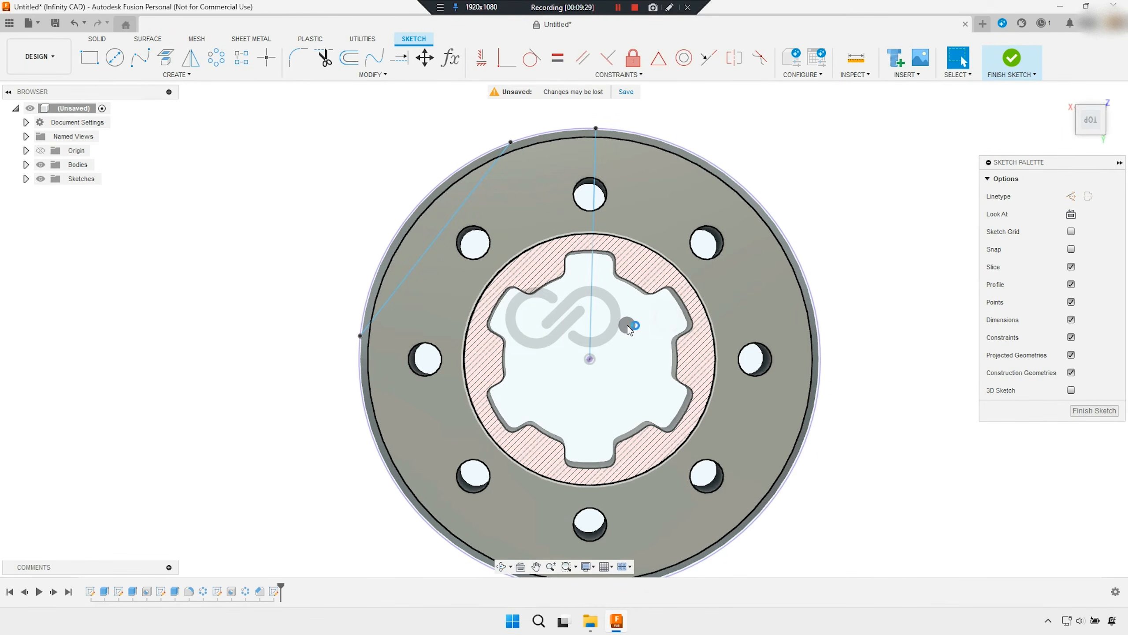
Convert the line from the origin to the projected circle into a construction line.
drag(628, 324, 565, 304)
click(964, 289)
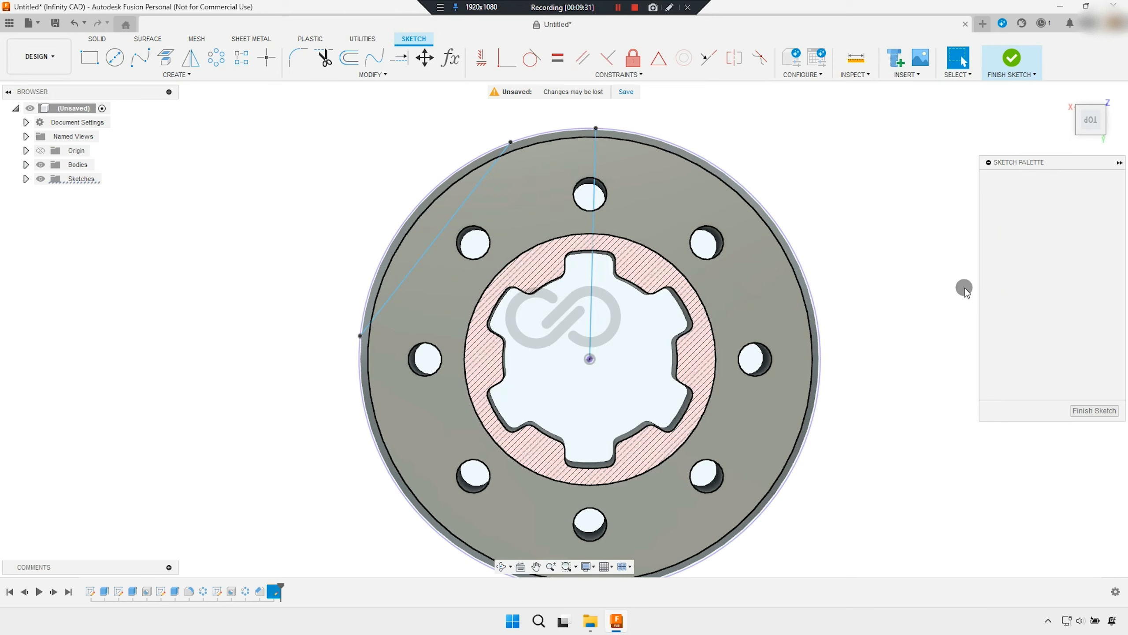
click(593, 328)
click(1071, 196)
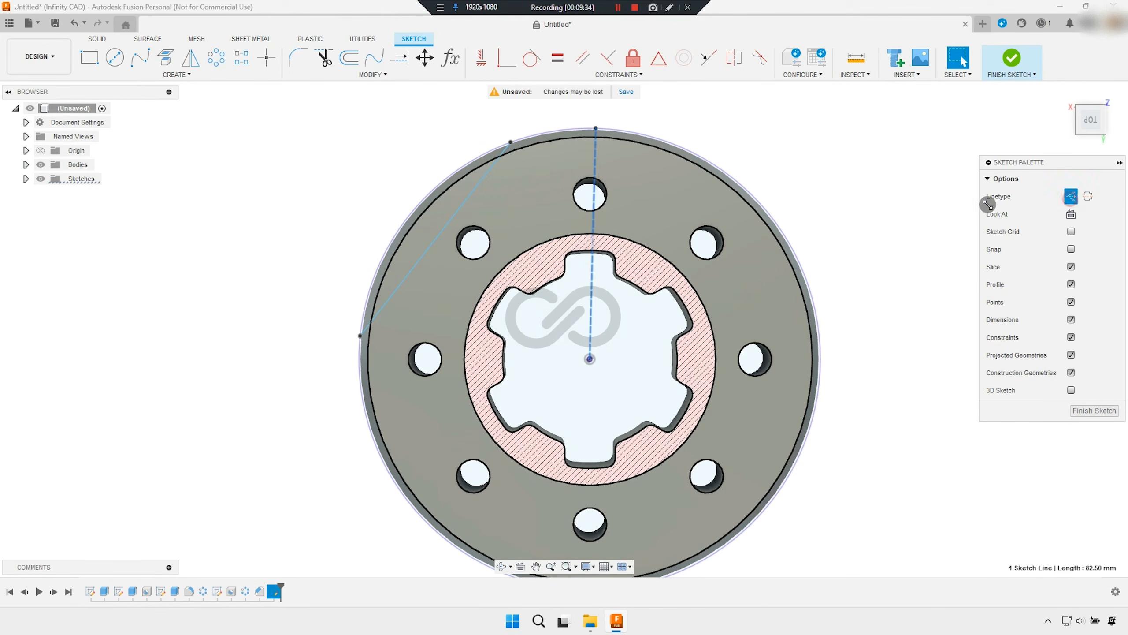
Apply a vertical constraint to the construction line running from the origin to the projected circle.
click(482, 59)
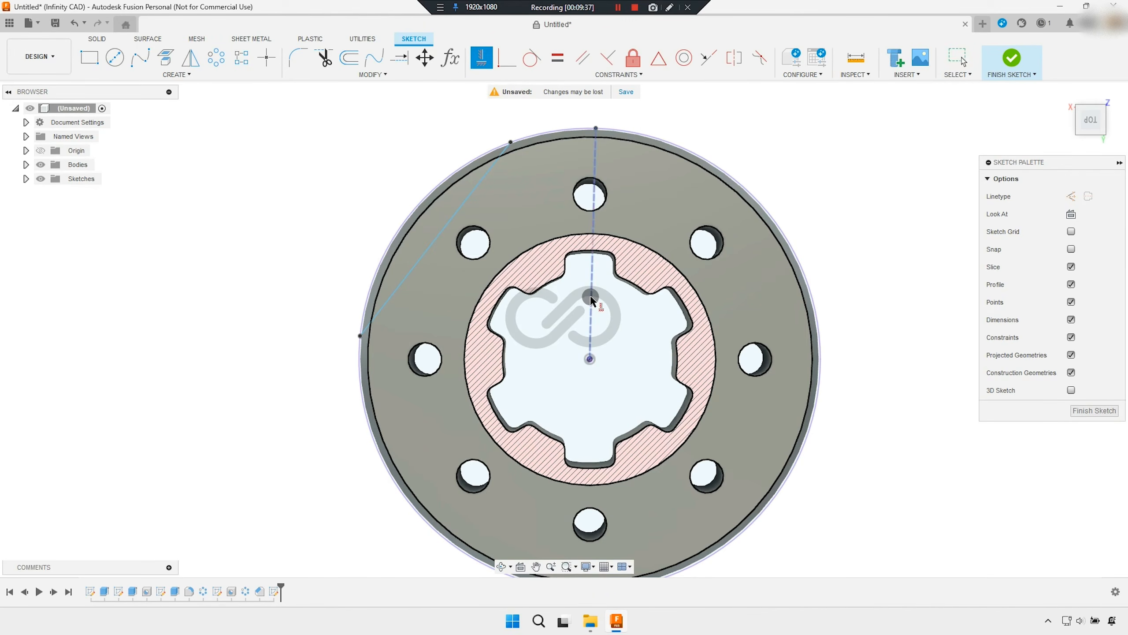
right_click(763, 203)
click(824, 192)
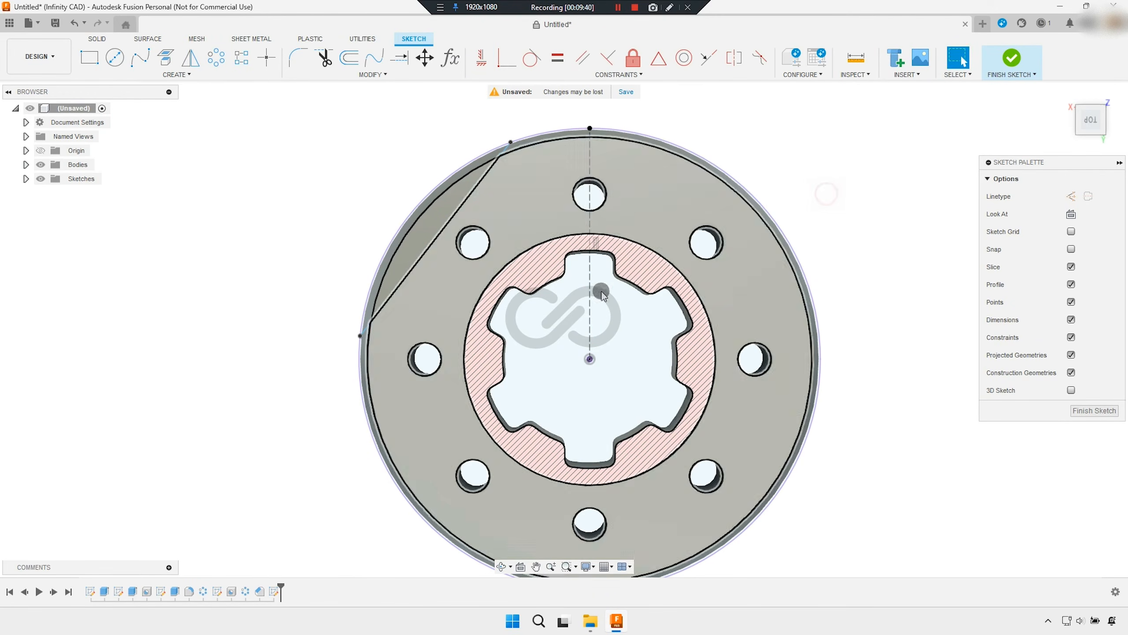
Dimension the angle between the slanted chord and the vertical construction line at 30 degrees.
scroll(583, 368, up, 2)
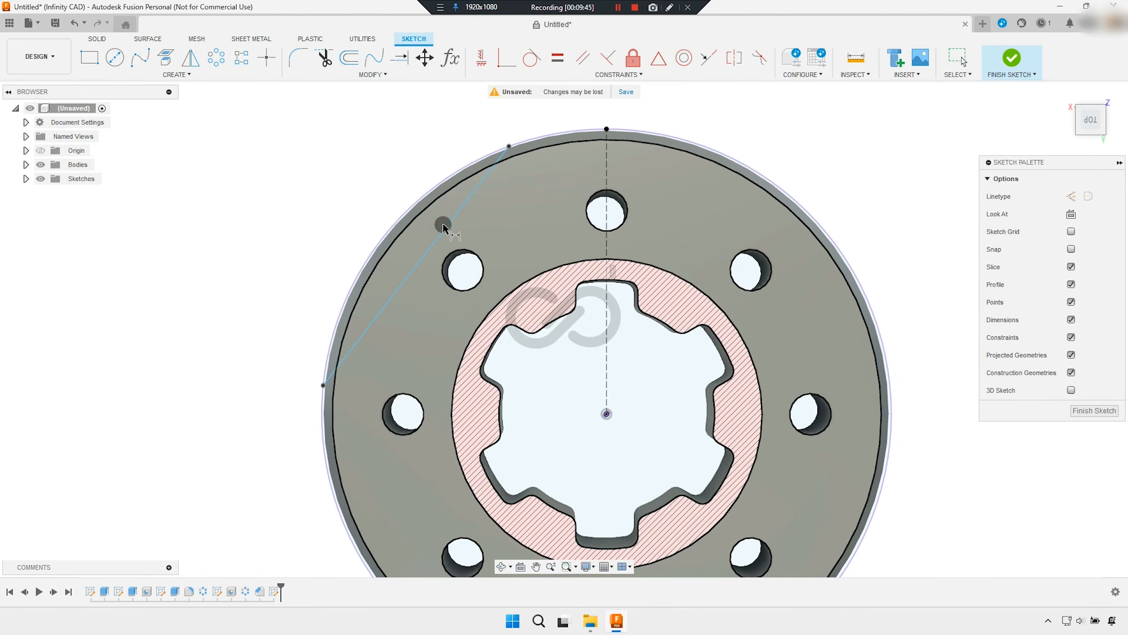
click(447, 229)
click(606, 245)
click(534, 255)
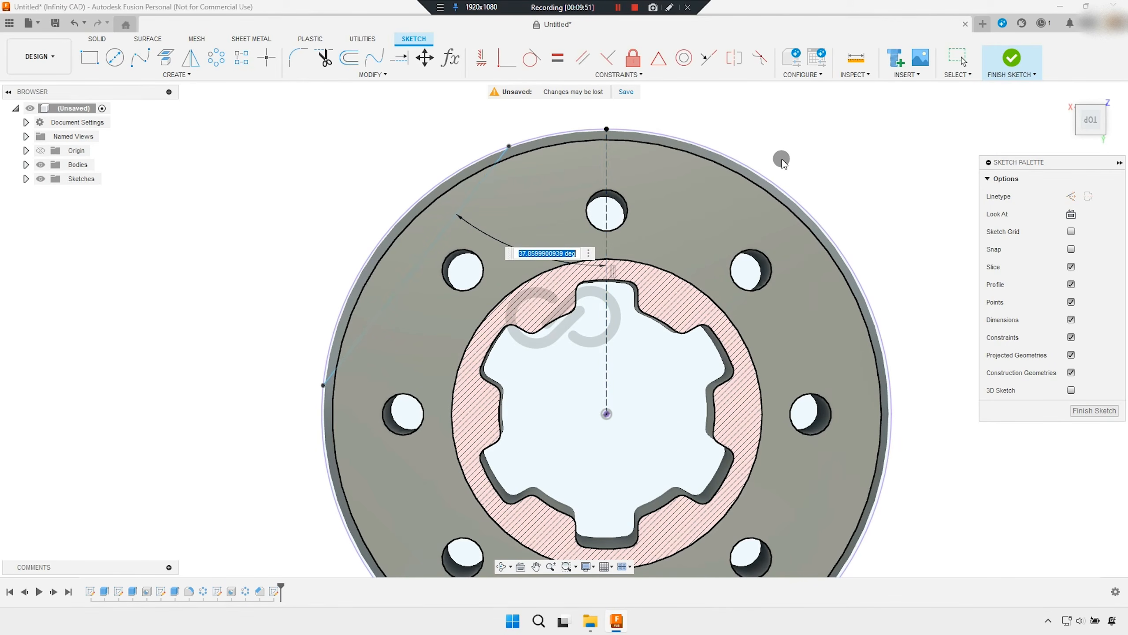
key(Return)
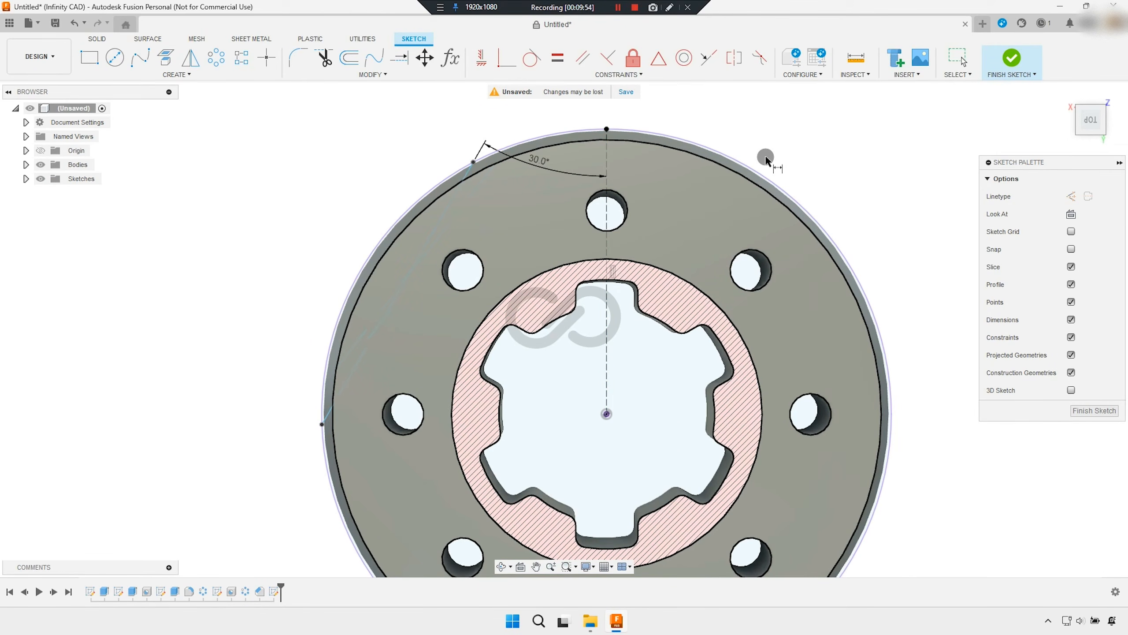
right_click(317, 190)
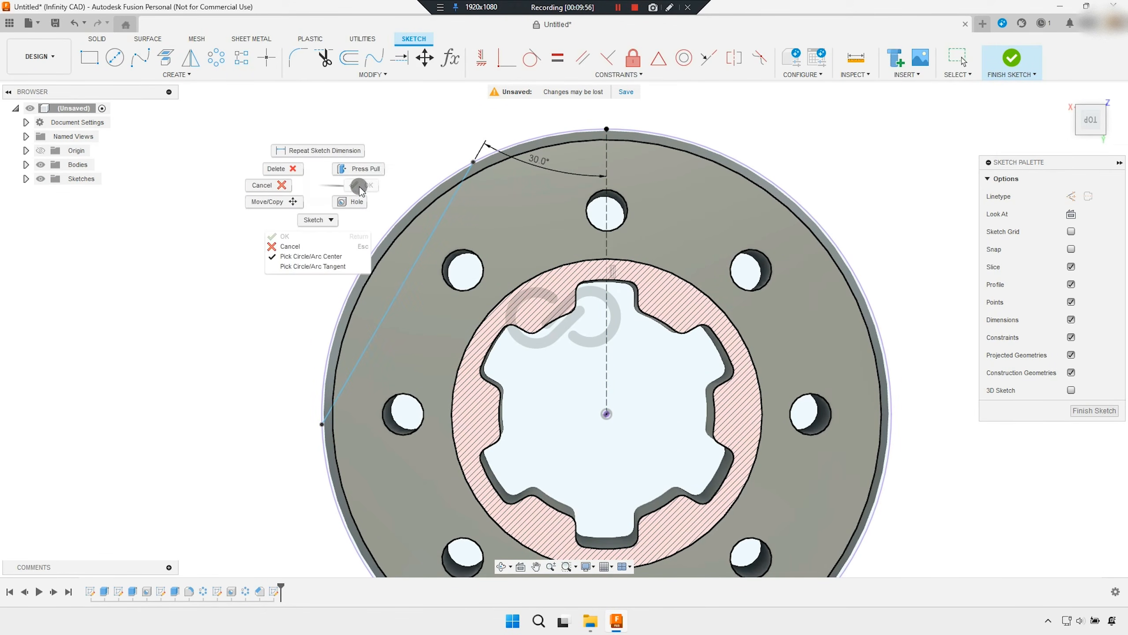
click(359, 186)
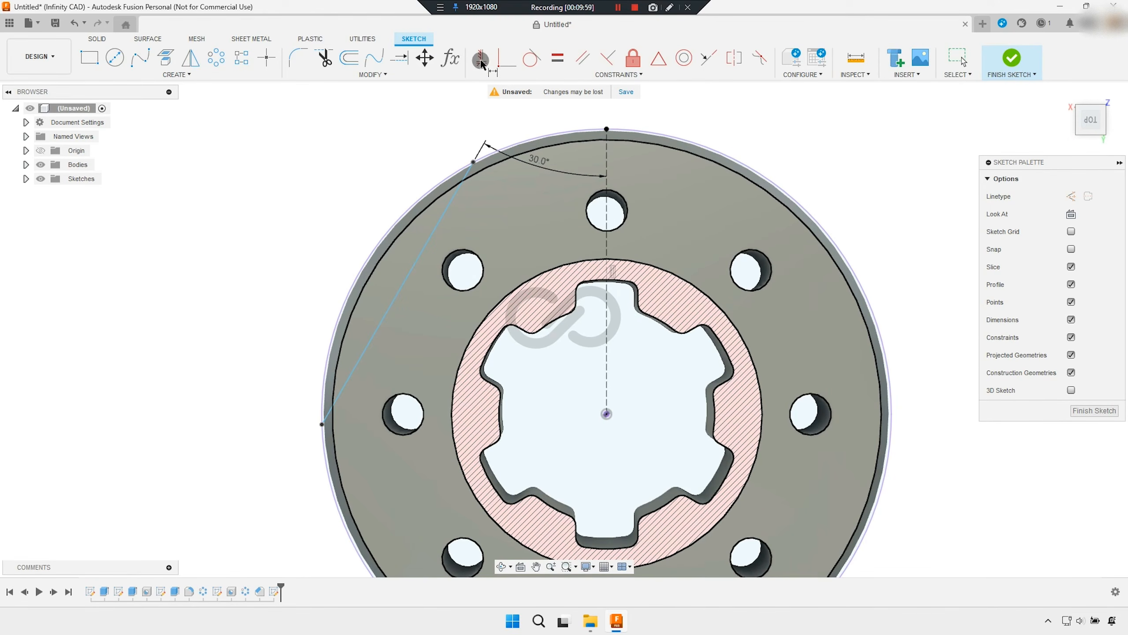
right_click(330, 157)
click(294, 159)
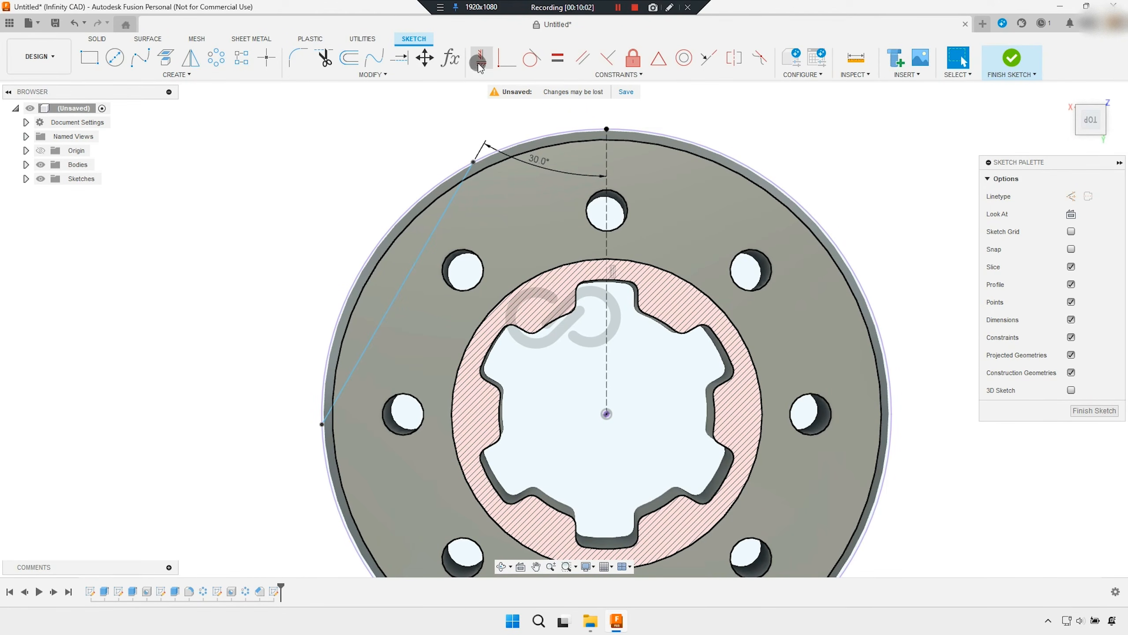
Constrain the chord's lower endpoint horizontally level with the origin and finish the sketch.
click(322, 426)
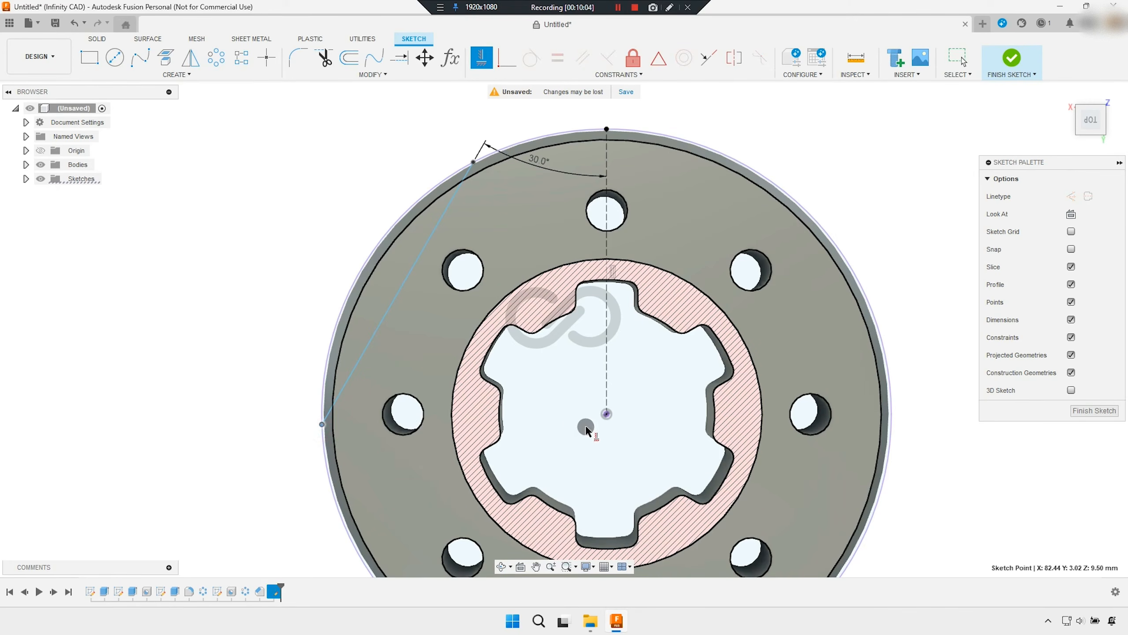
click(607, 417)
right_click(261, 328)
click(300, 323)
scroll(465, 289, down, 4)
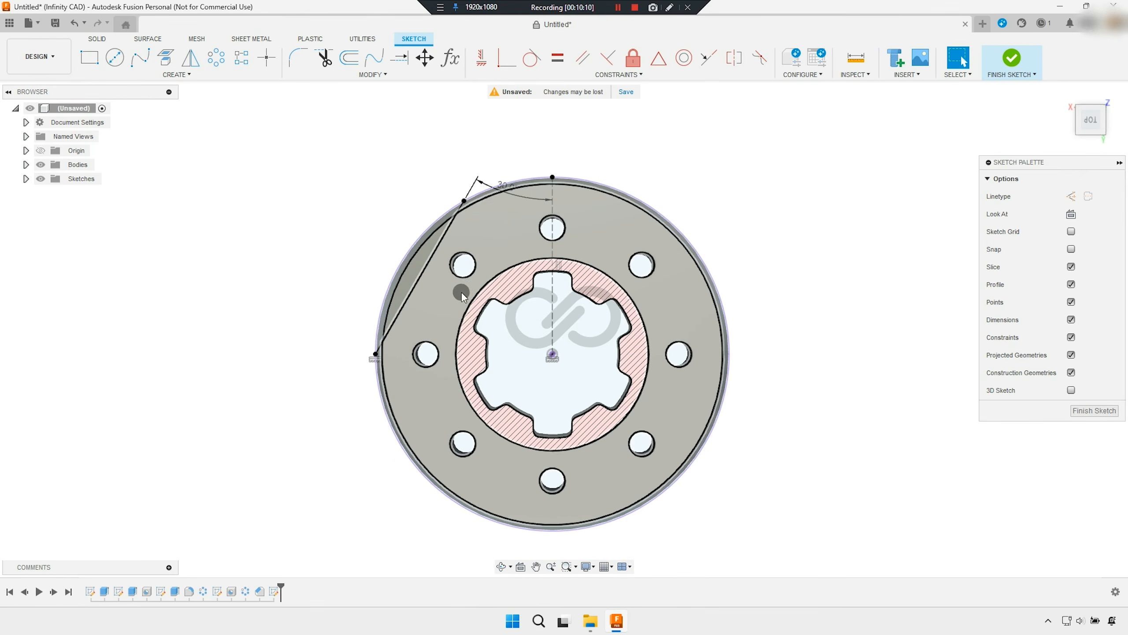
scroll(445, 305, up, 3)
scroll(473, 123, up, 2)
scroll(485, 178, down, 5)
mouse_move(664, 371)
shift+middle_down()
mouse_move(665, 337)
mouse_move(569, 362)
shift+middle_up()
scroll(569, 362, up, 3)
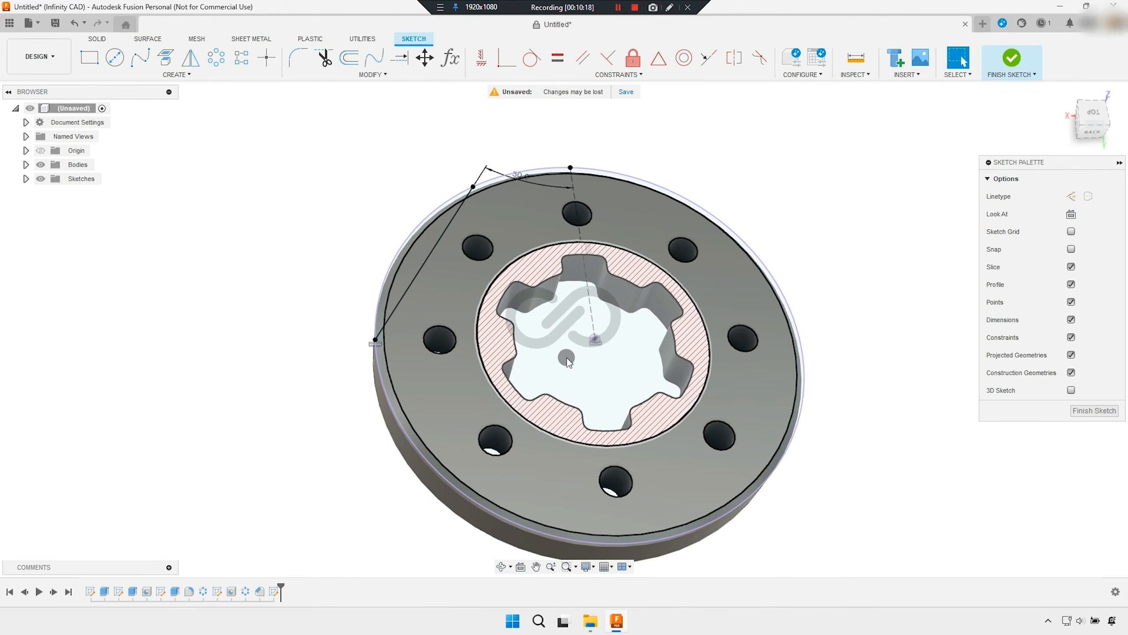
scroll(567, 362, up, 1)
click(1011, 58)
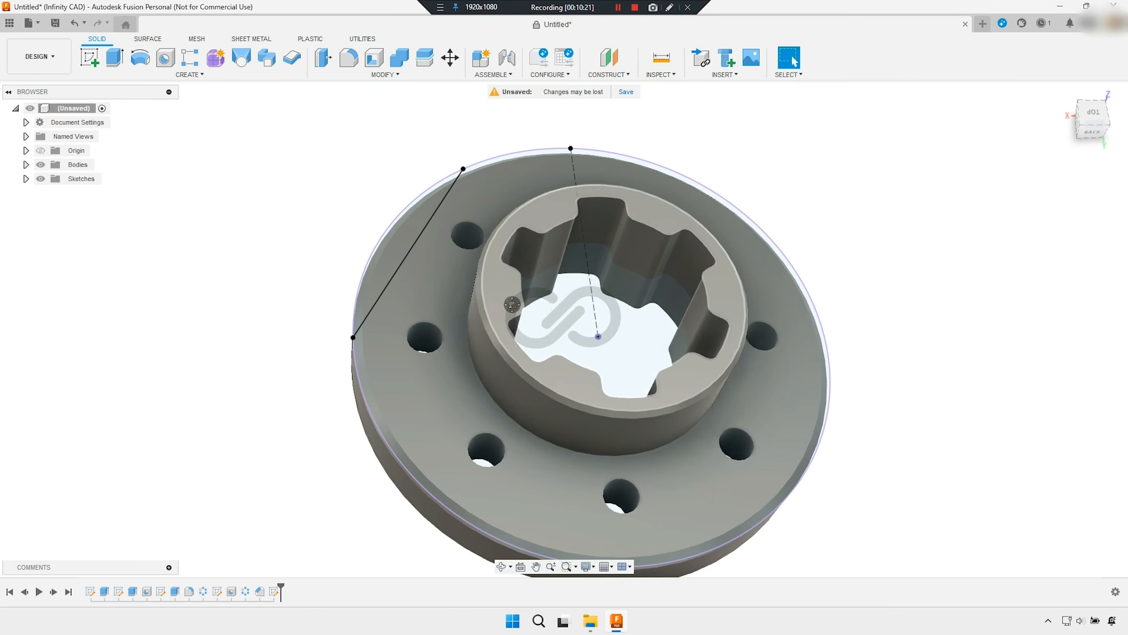
Extrude-cut both profile regions outside the chord with a To Object extent ending at the base disc's bottom face.
middle_drag(512, 305, 547, 292)
click(115, 57)
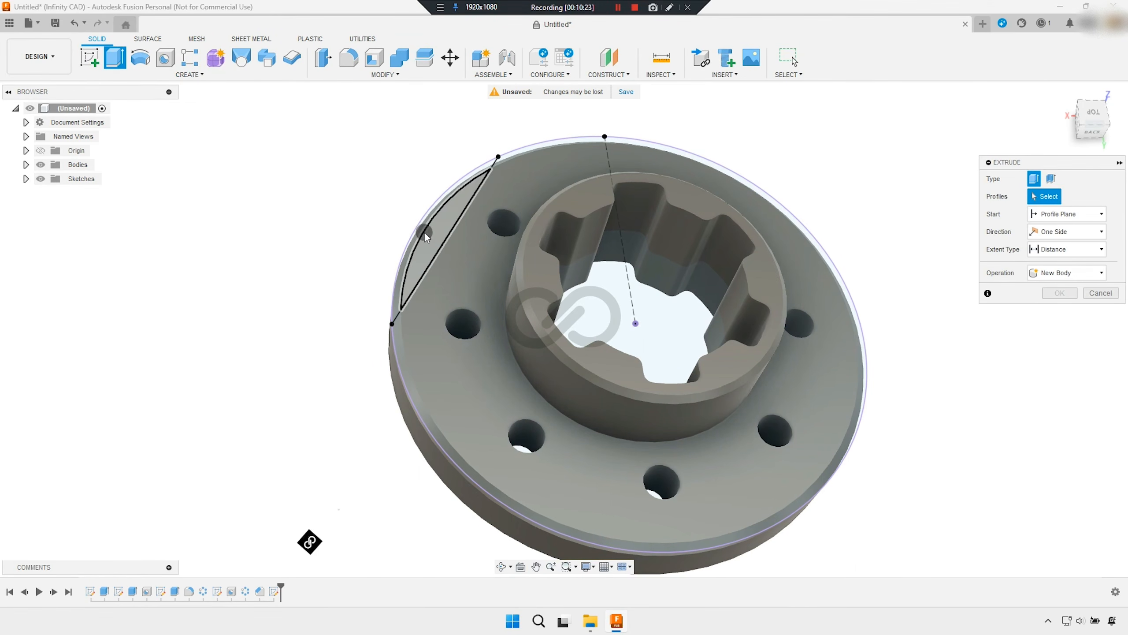
scroll(426, 244, up, 4)
click(426, 255)
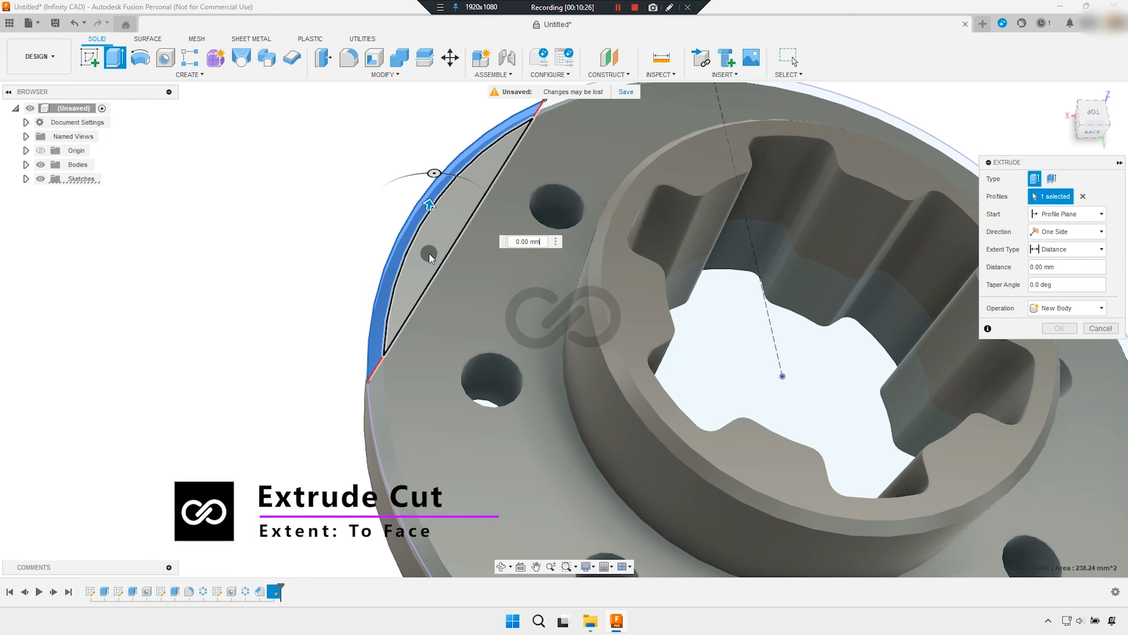
click(430, 249)
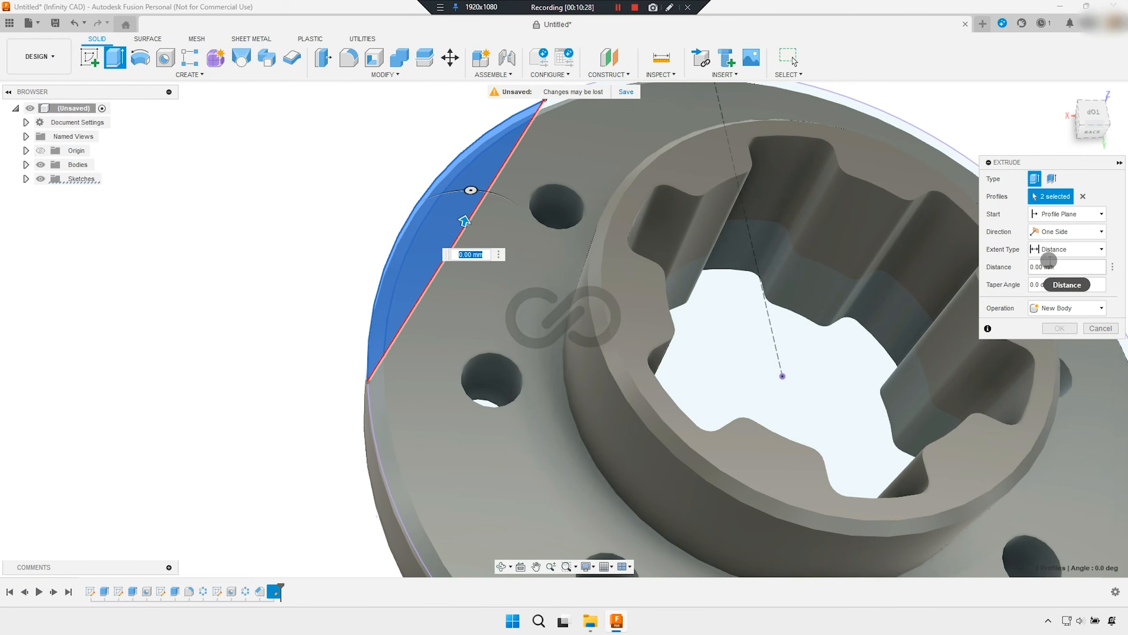
click(1066, 249)
click(1055, 276)
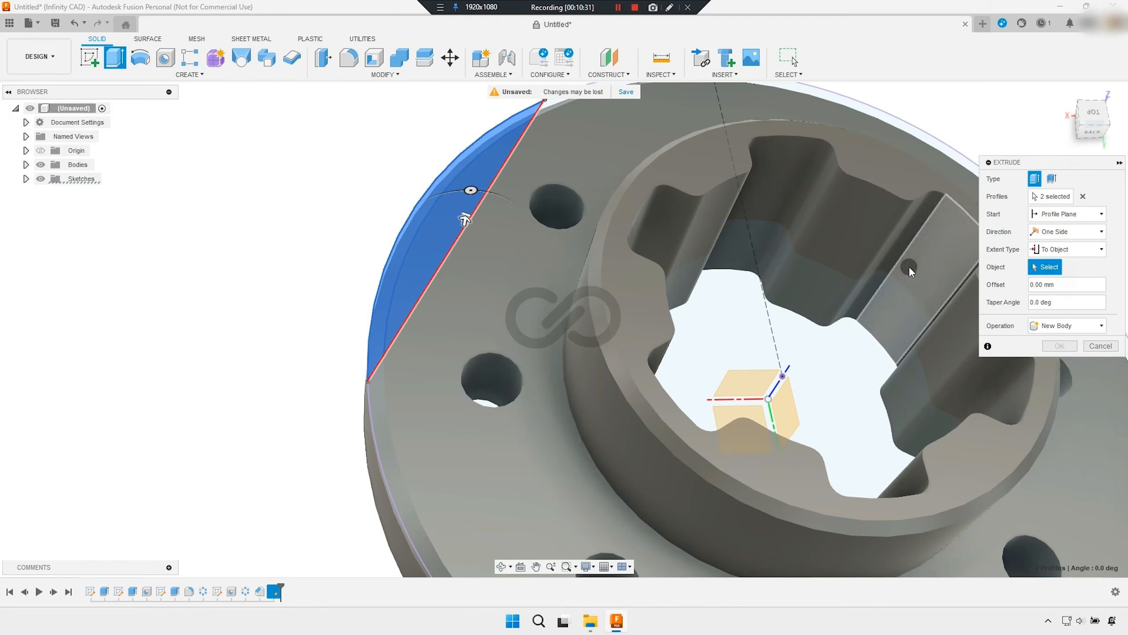
scroll(635, 316, down, 5)
shift+middle_drag(634, 316, 642, 267)
click(642, 267)
shift+middle_drag(720, 296, 626, 284)
scroll(626, 283, up, 3)
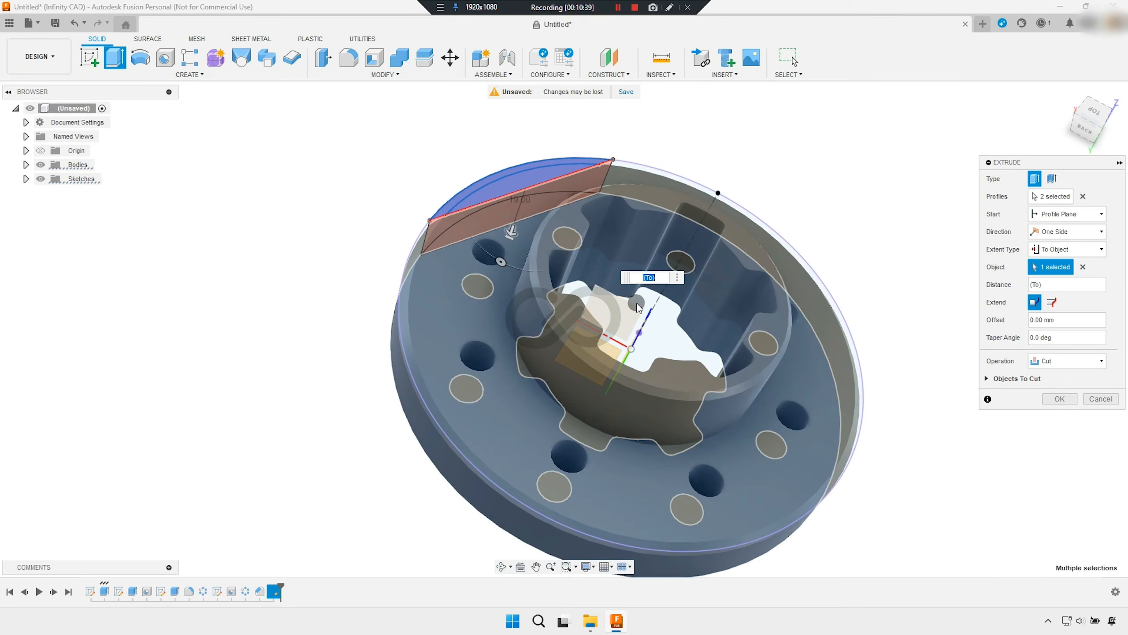
click(1063, 398)
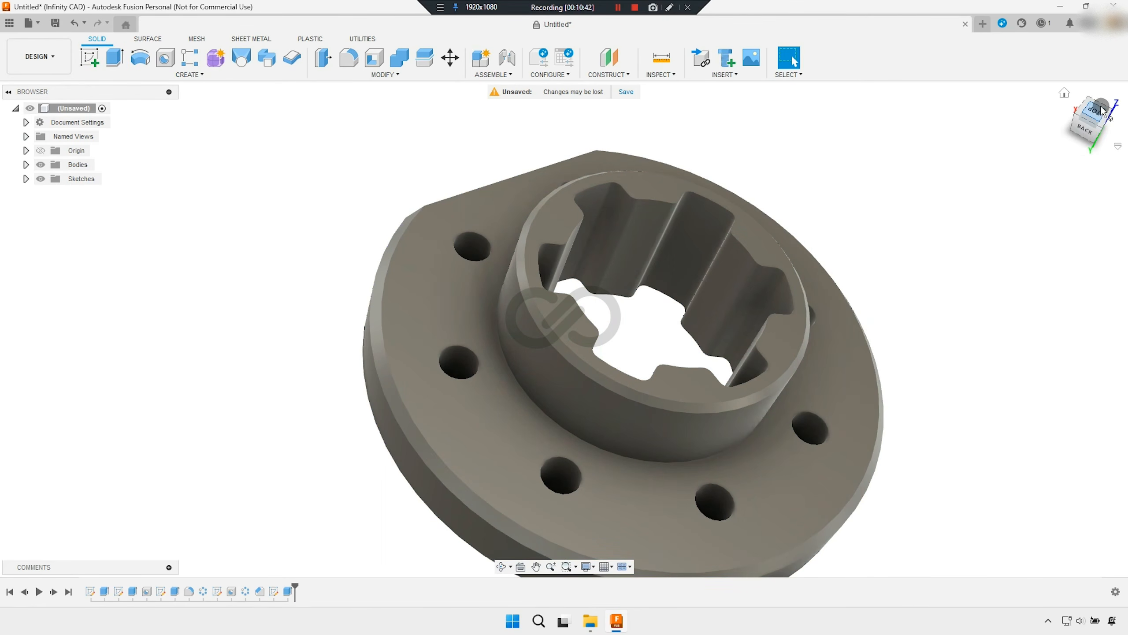
Fillet the upper and lower long edges of the flat cut face with a 3 mm radius.
shift+middle_drag(1074, 119, 337, 174)
click(347, 63)
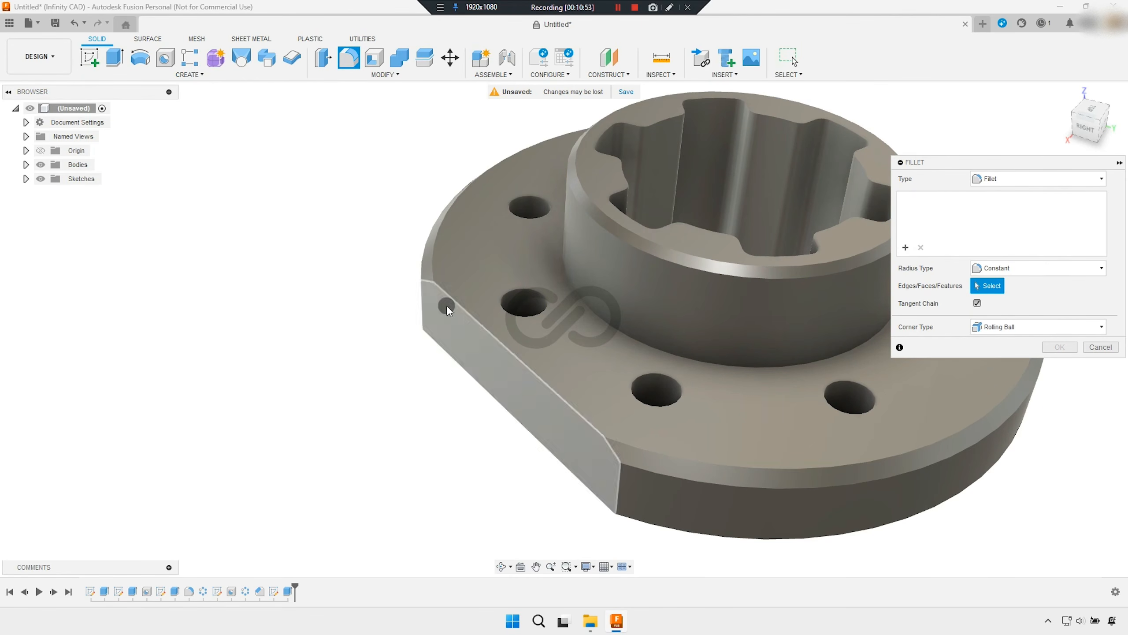
click(463, 311)
click(466, 376)
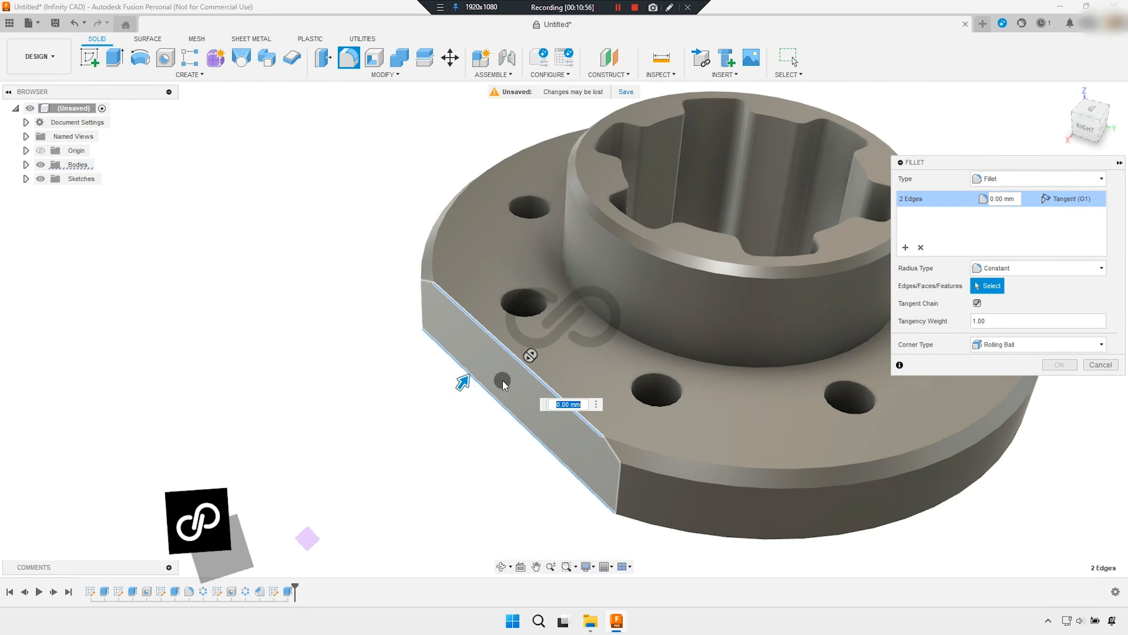
click(991, 199)
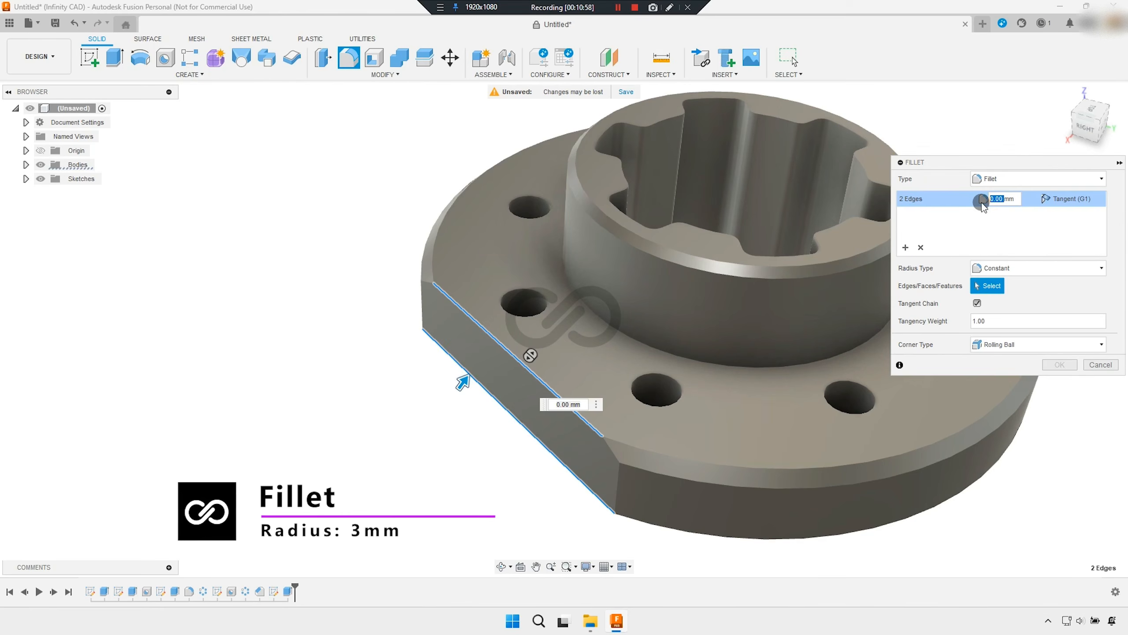
text(3)
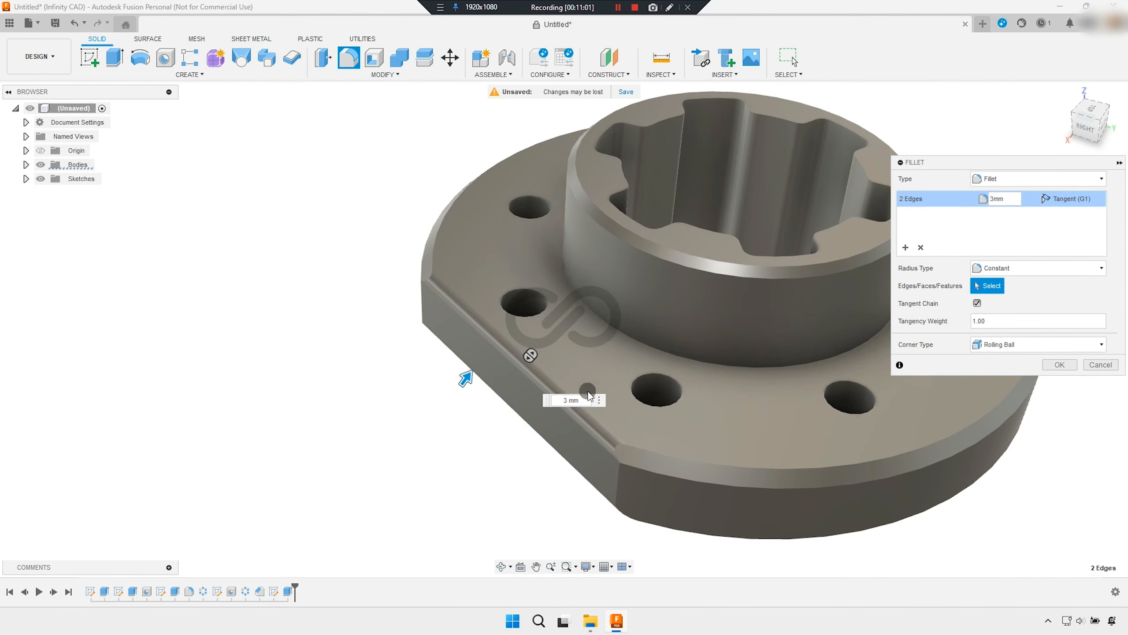
click(1060, 365)
Create a full circular pattern of the flat cut and its fillet features about the boss's outer cylindrical face with a quantity of 3.
middle_drag(761, 386, 687, 383)
click(299, 226)
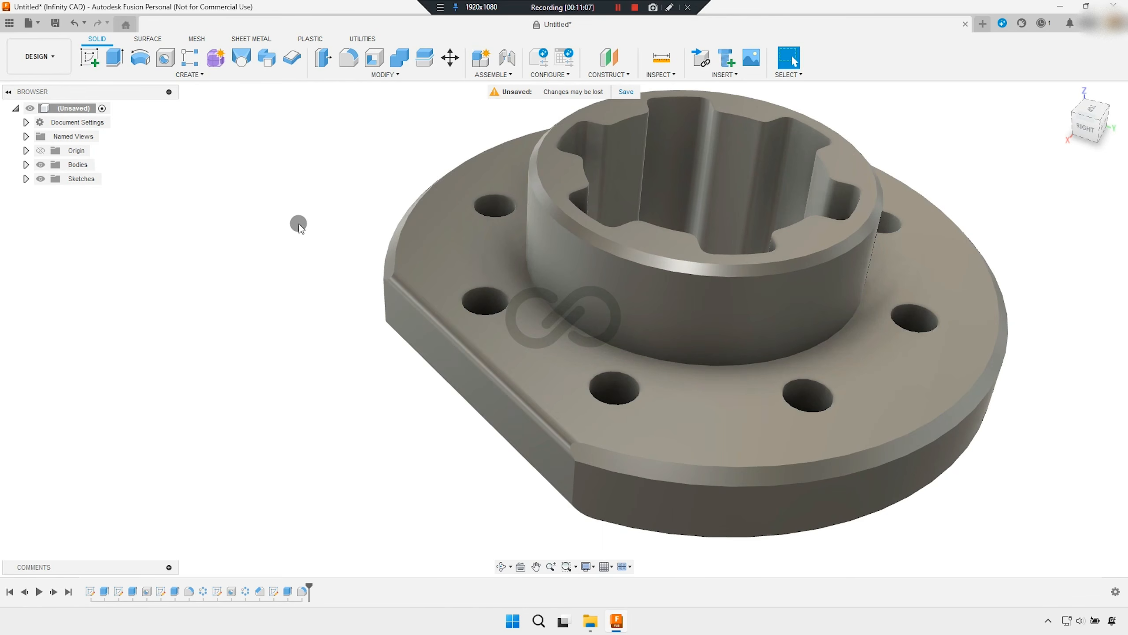
text(scirc)
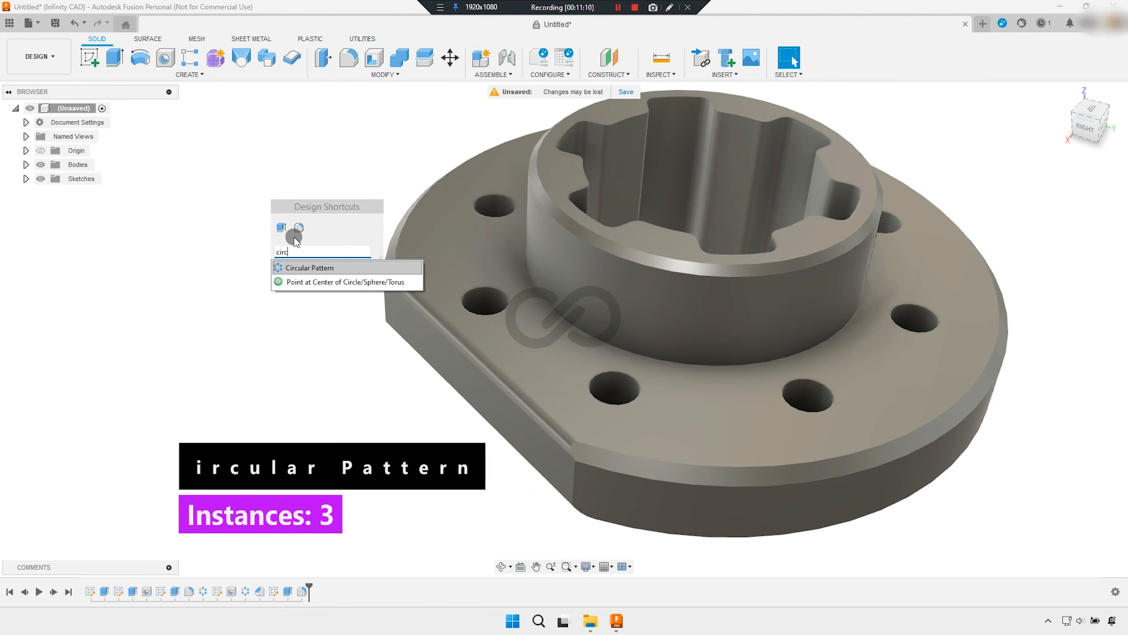
click(315, 267)
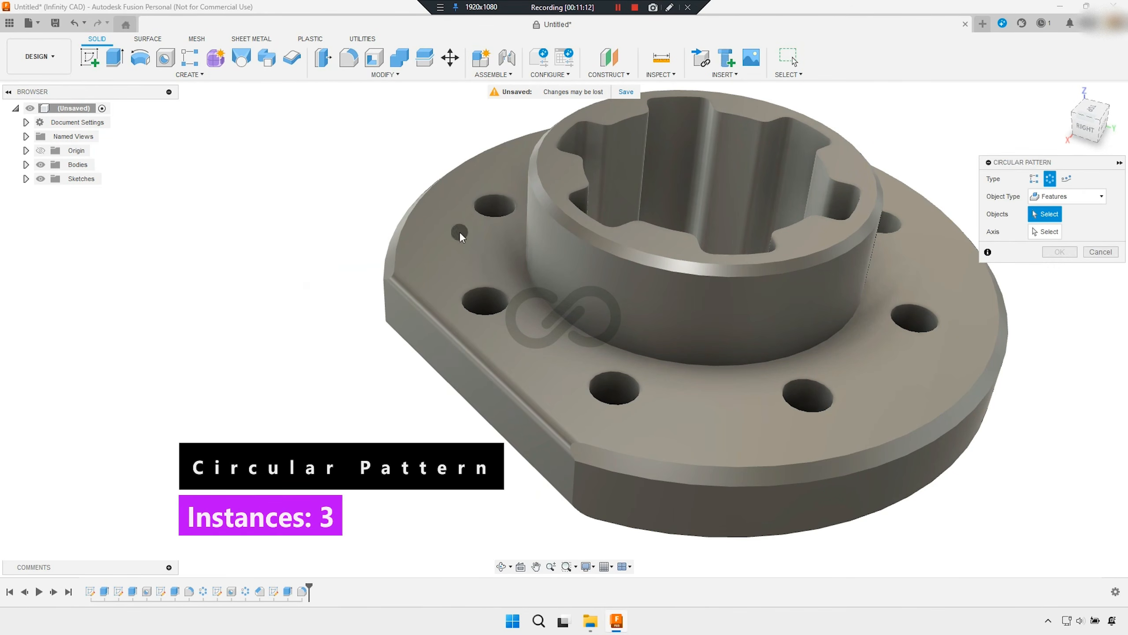
click(286, 592)
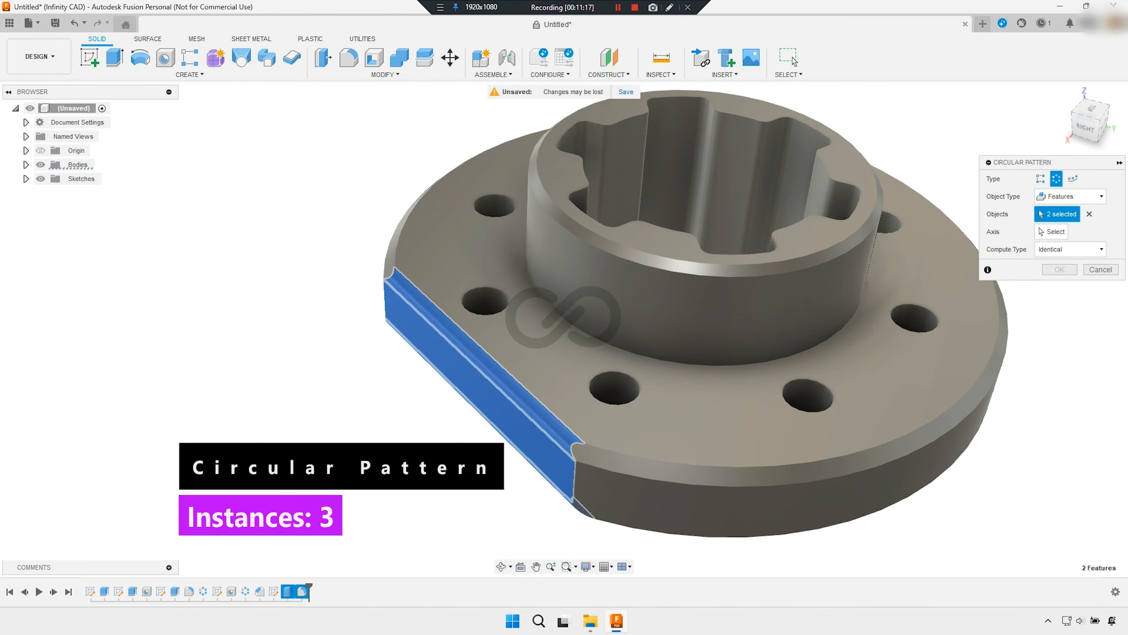
click(1048, 233)
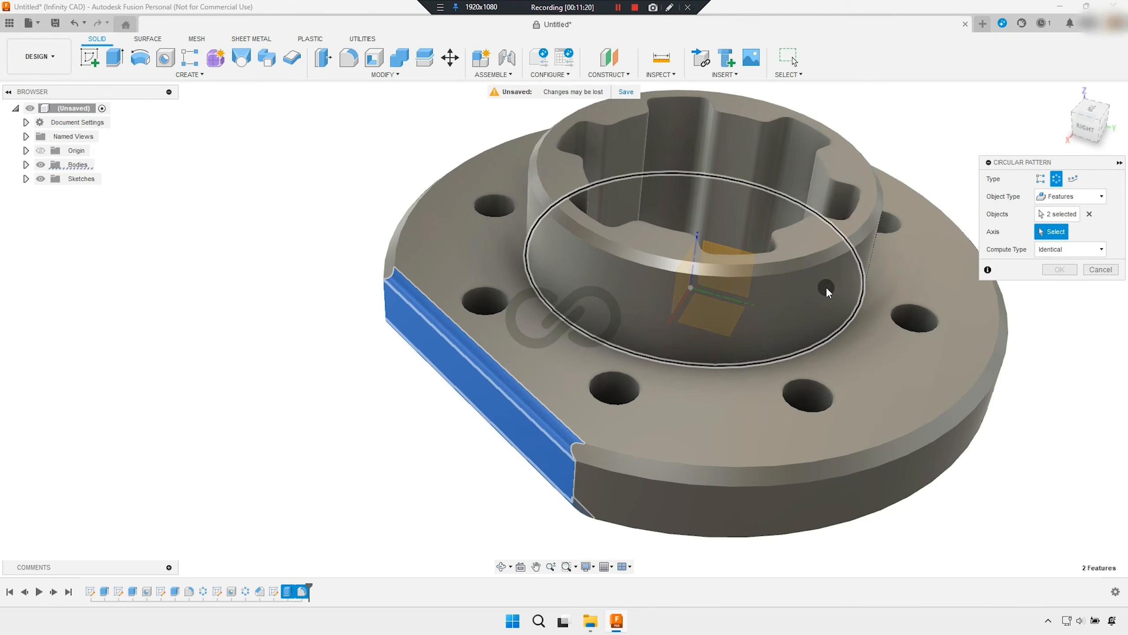
click(826, 285)
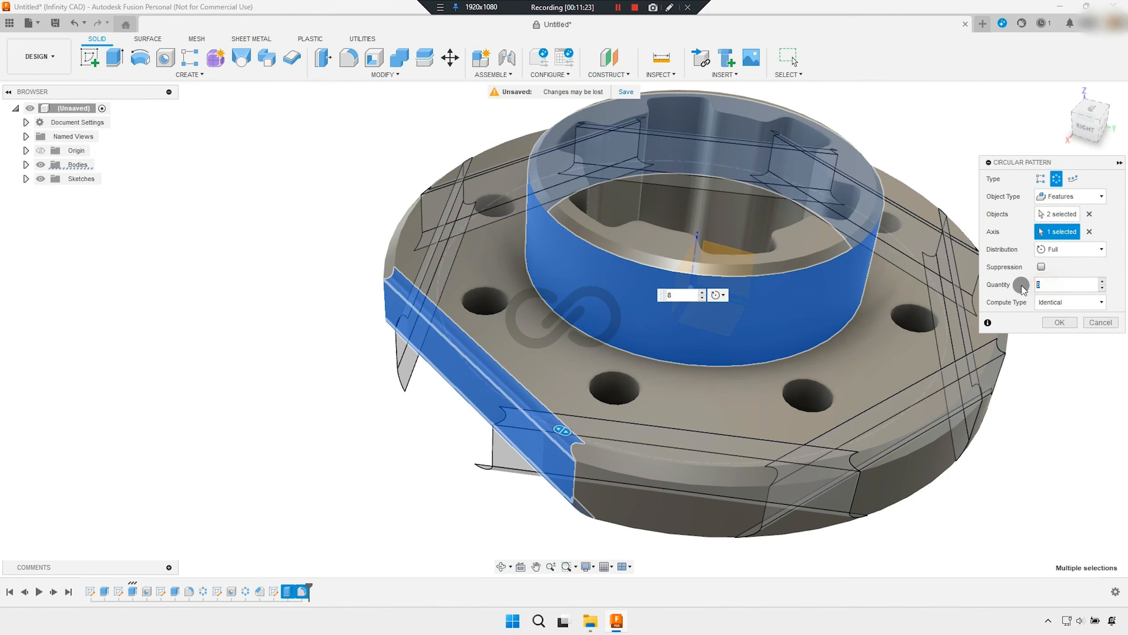
text(3)
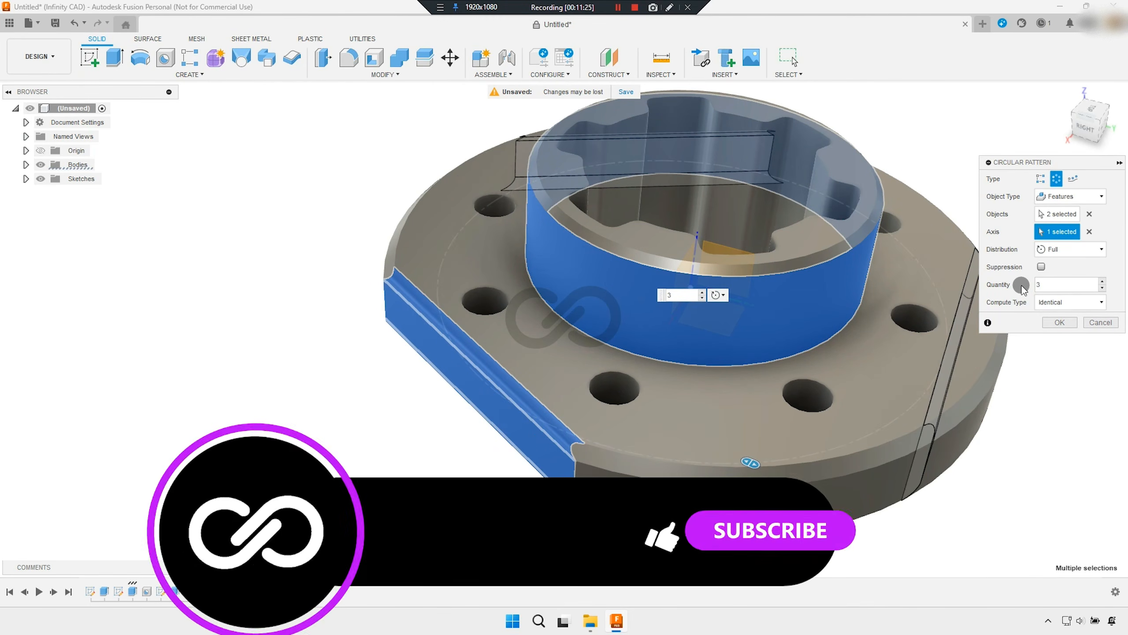
click(1060, 323)
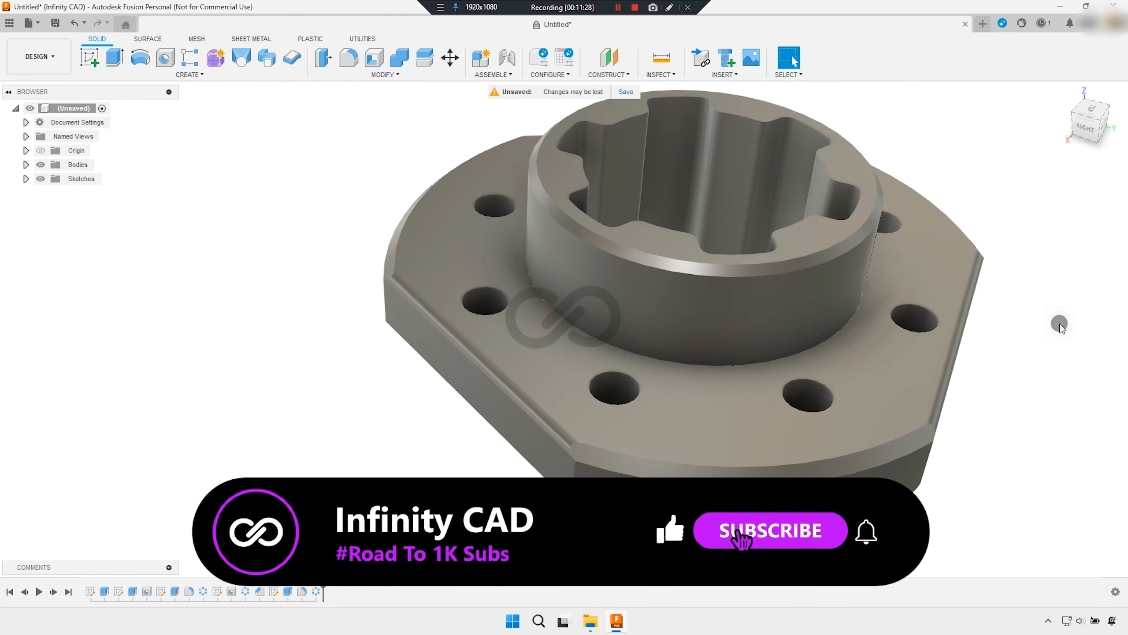
middle_drag(843, 365, 793, 406)
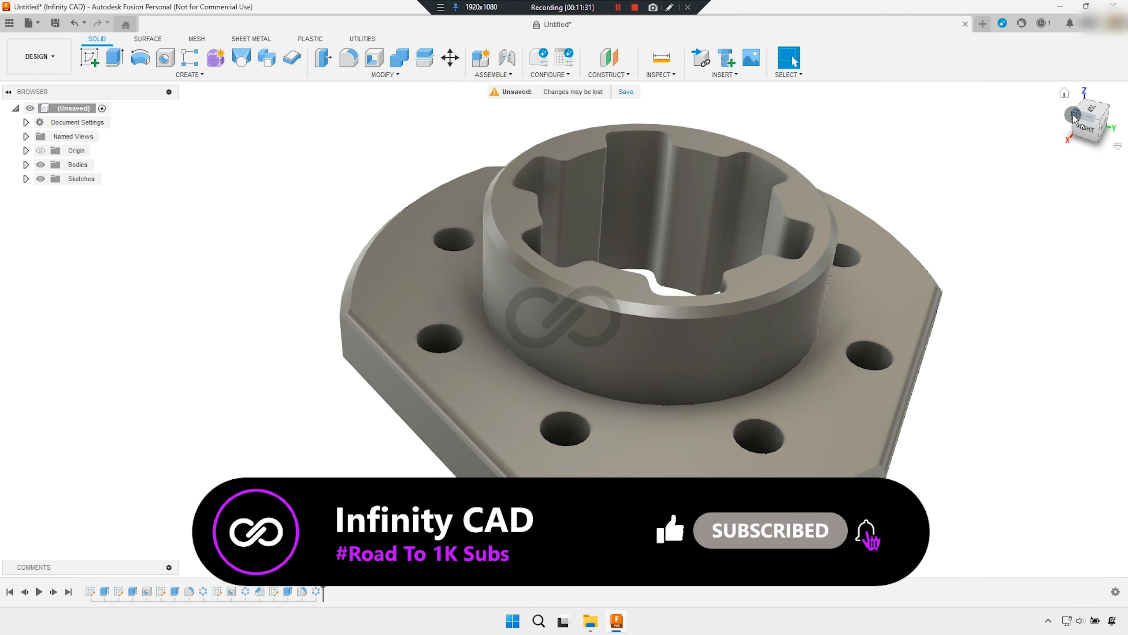